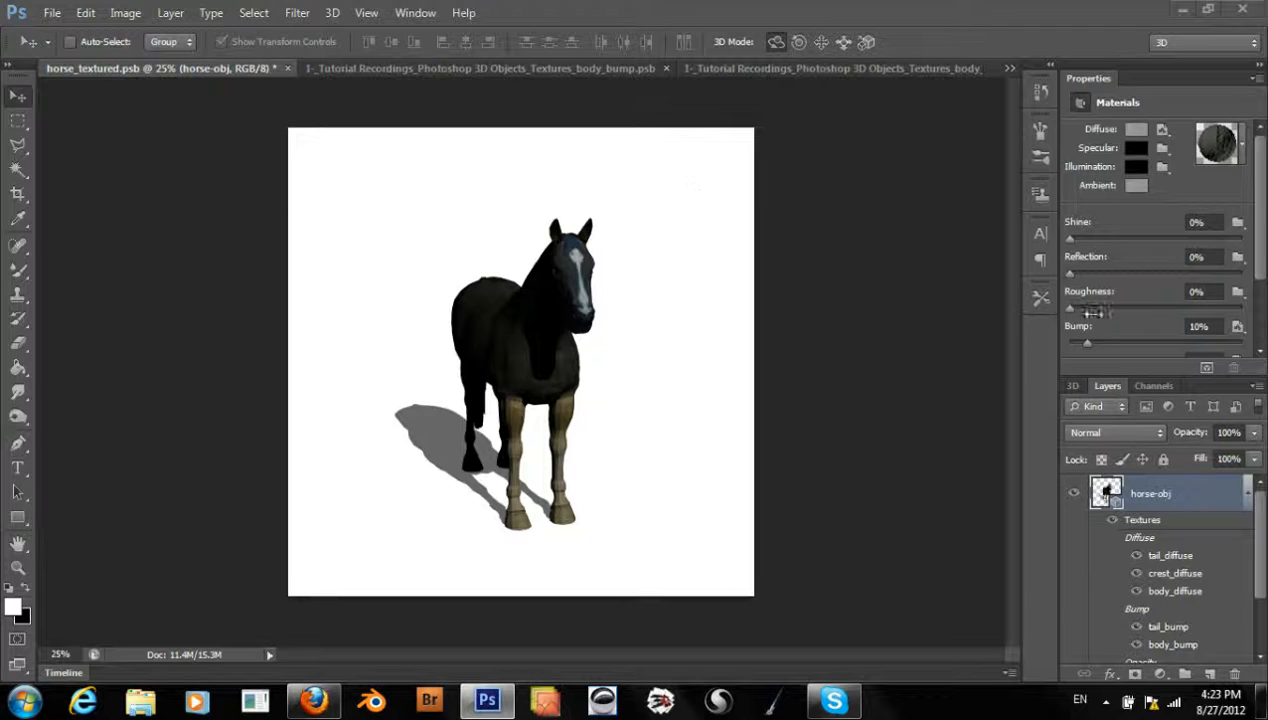
- Orbit the current 3D view around the horse model to examine its textures from several sides
click(1071, 385)
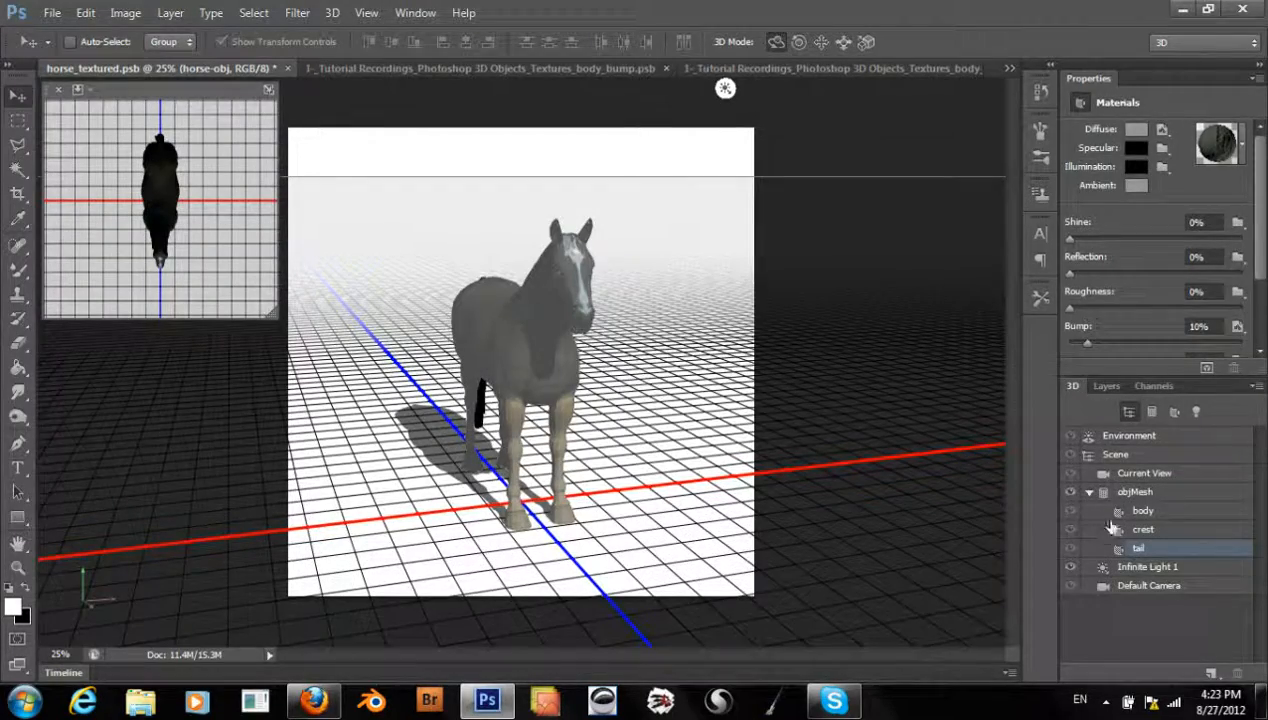
click(1138, 475)
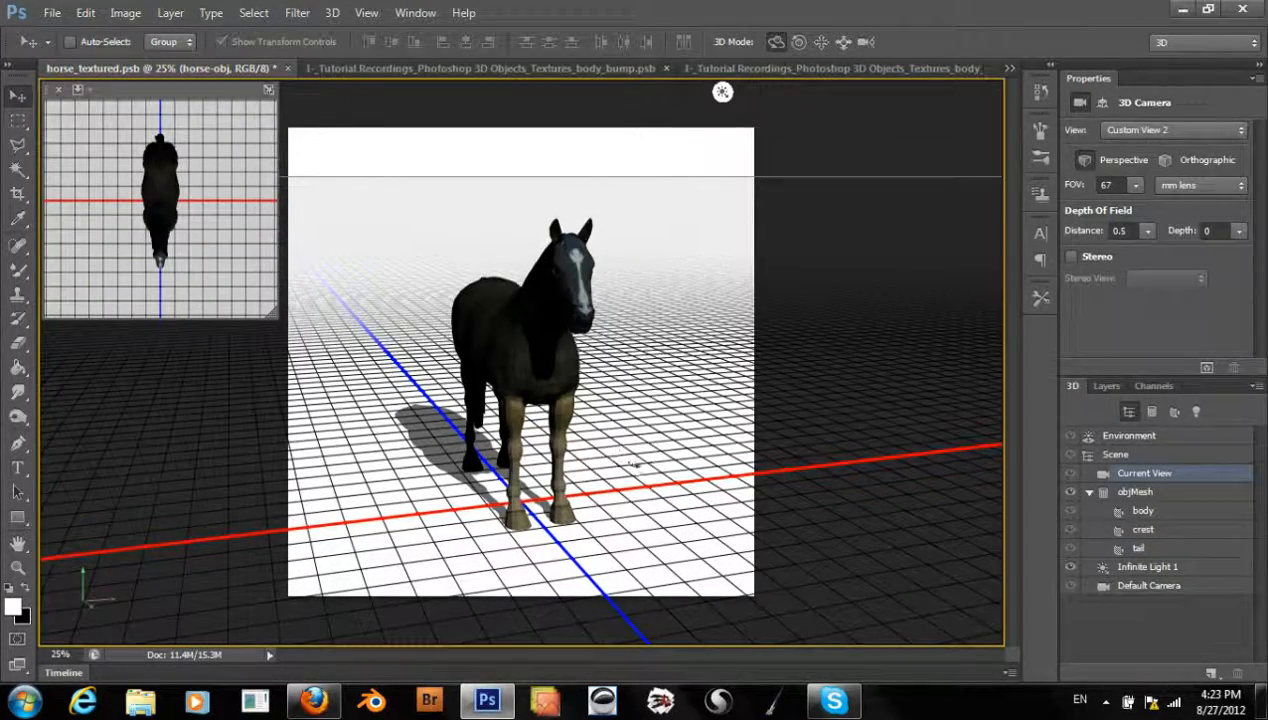
drag(676, 488, 785, 490)
drag(906, 92, 61, 632)
drag(495, 524, 397, 467)
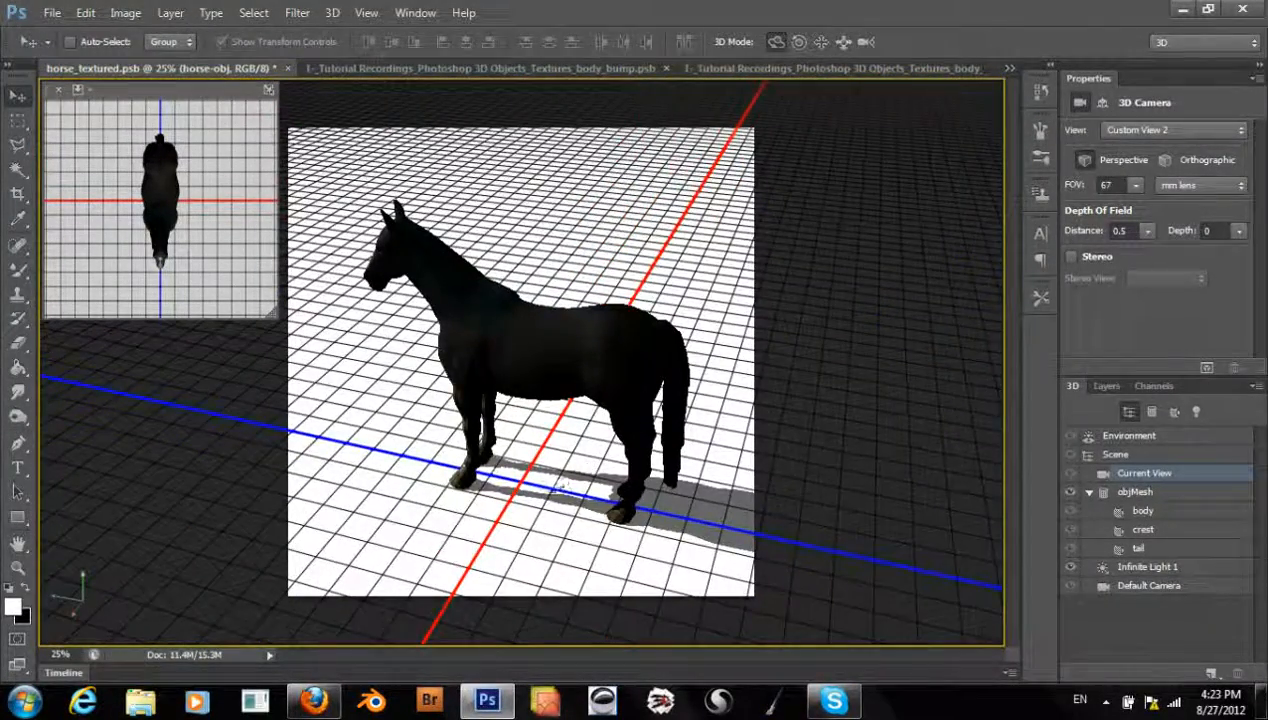
drag(560, 488, 700, 430)
drag(772, 466, 785, 421)
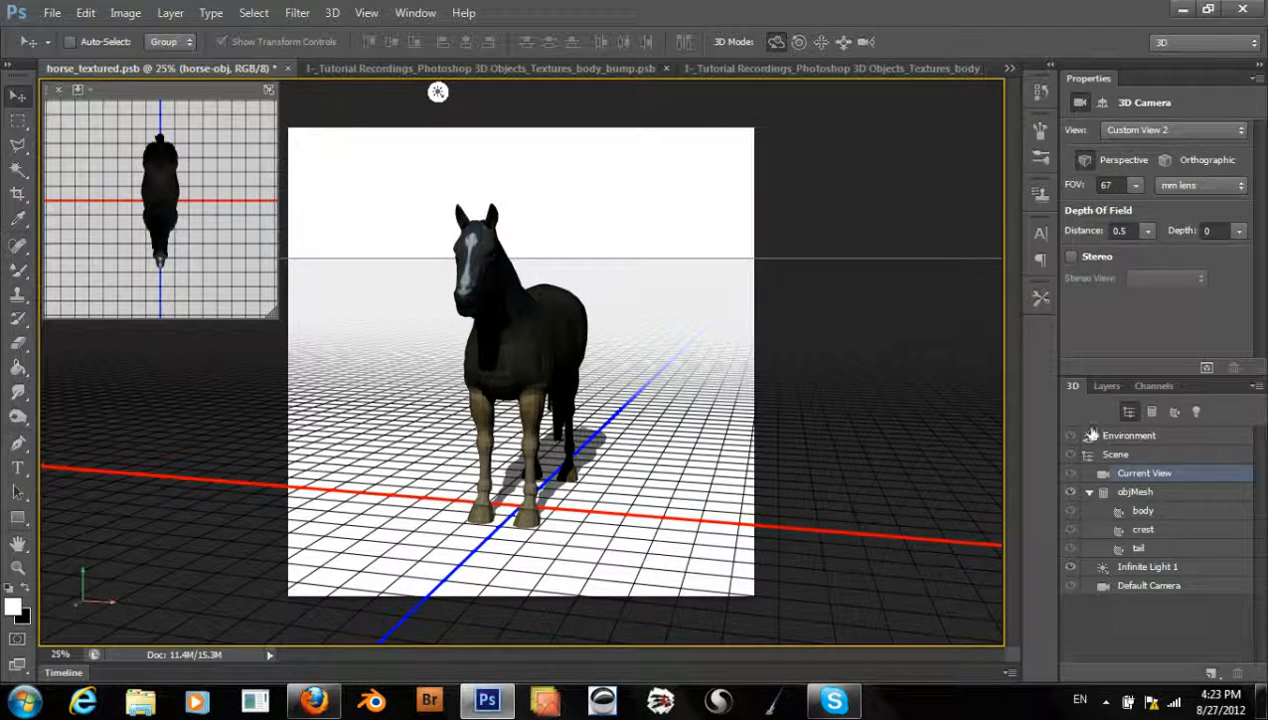
- Set the surface style of the whole 3D scene to Unlit Texture
click(1118, 440)
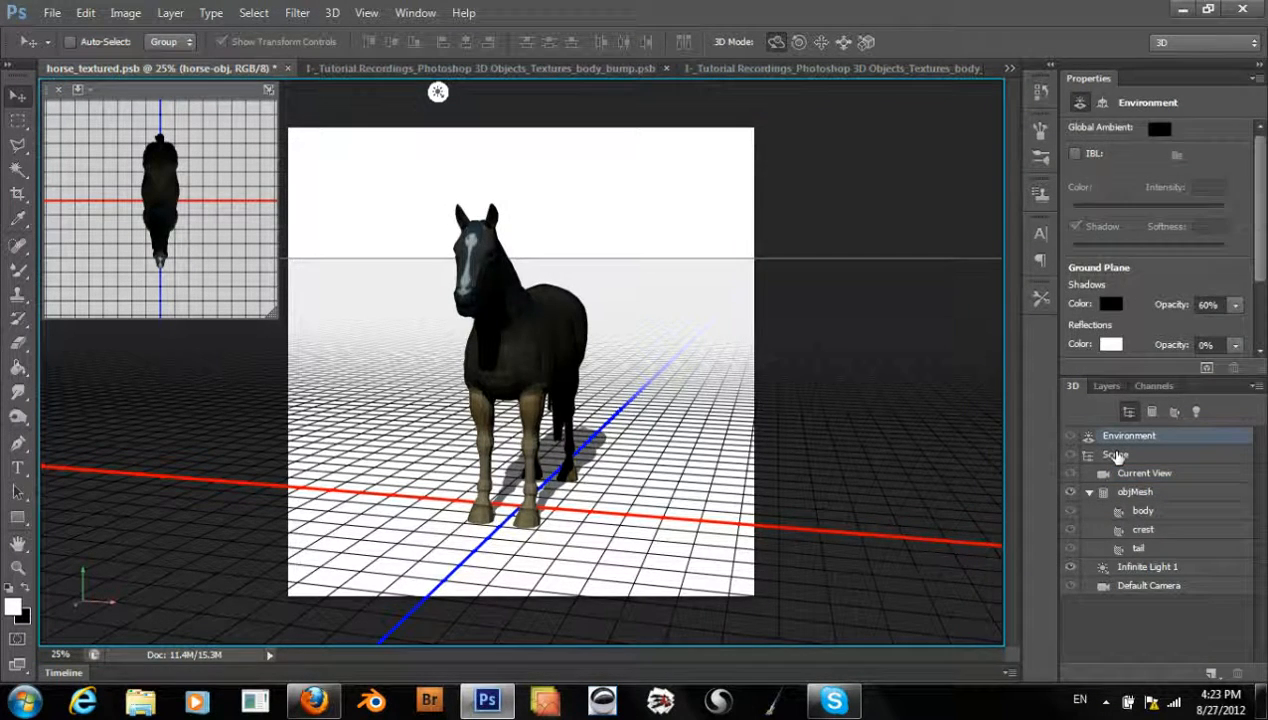
click(1115, 455)
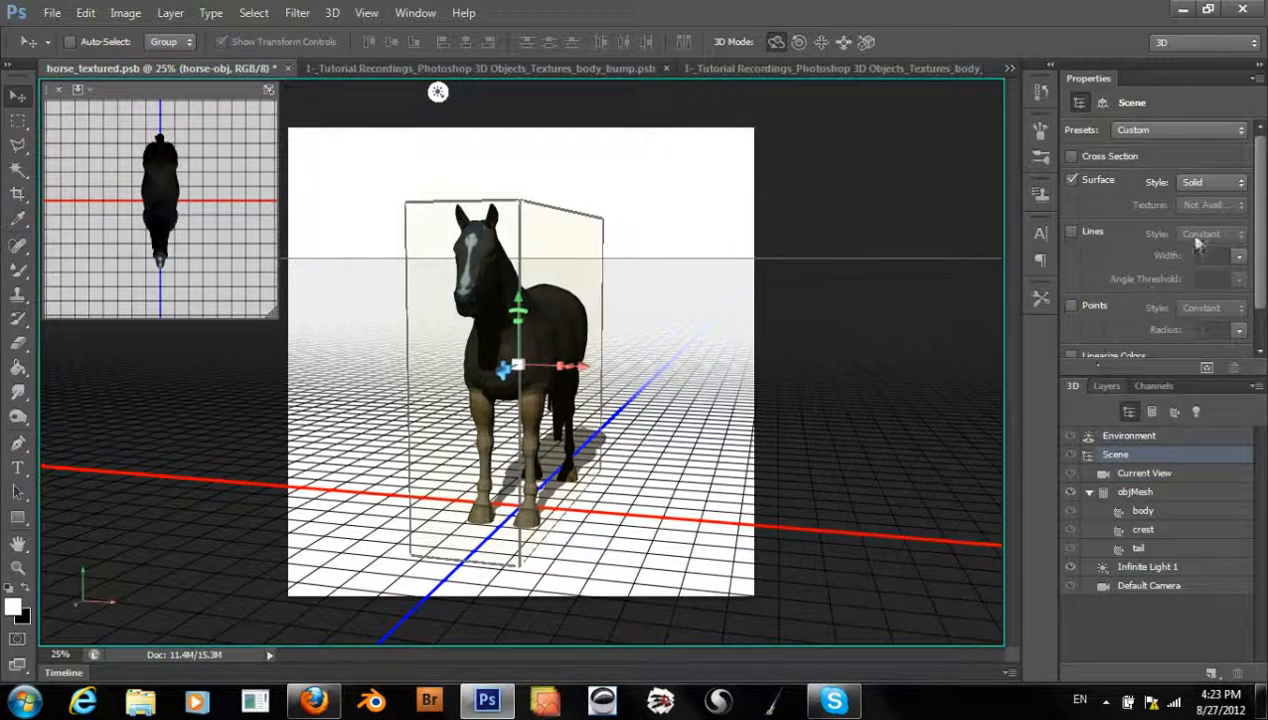
click(1218, 184)
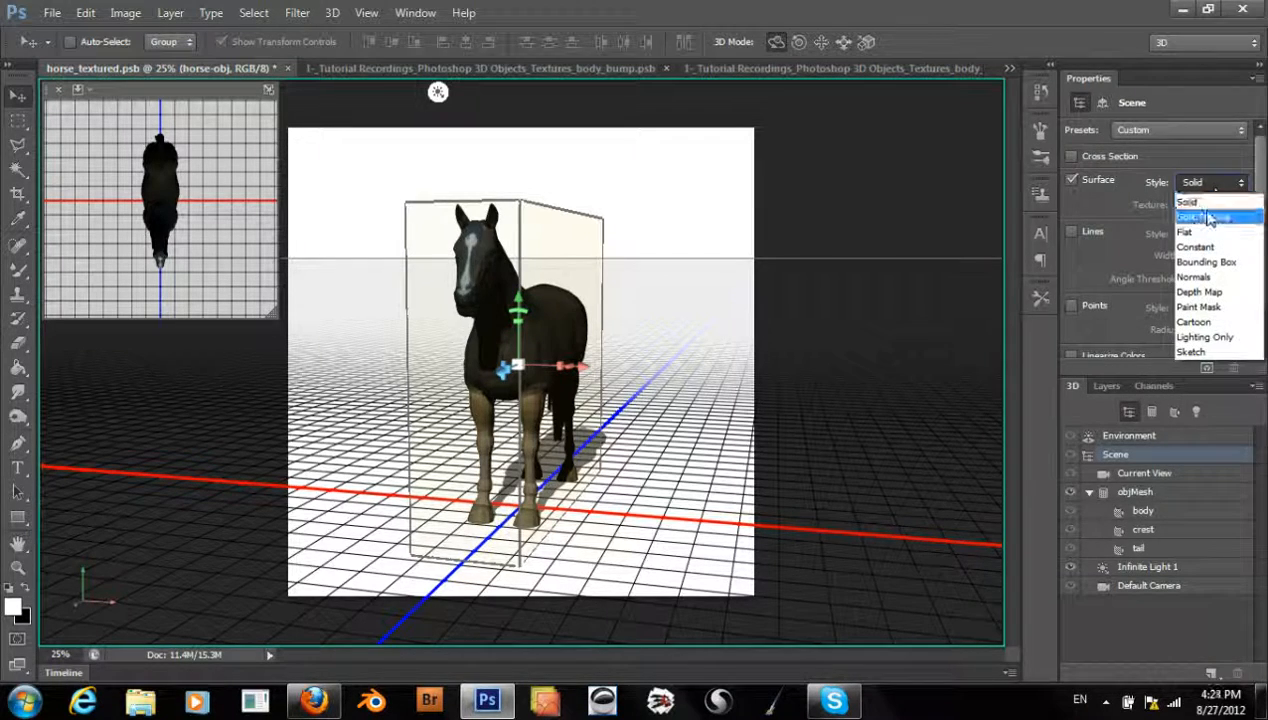
click(1200, 211)
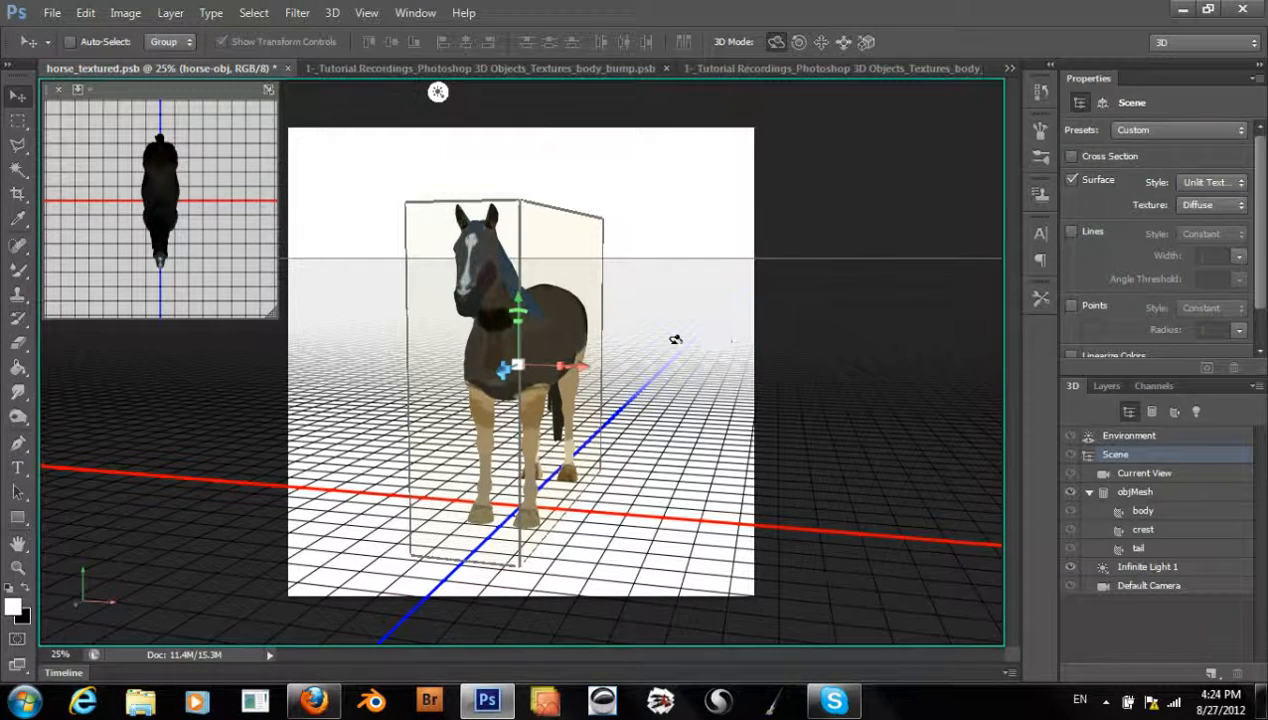
drag(685, 342, 572, 338)
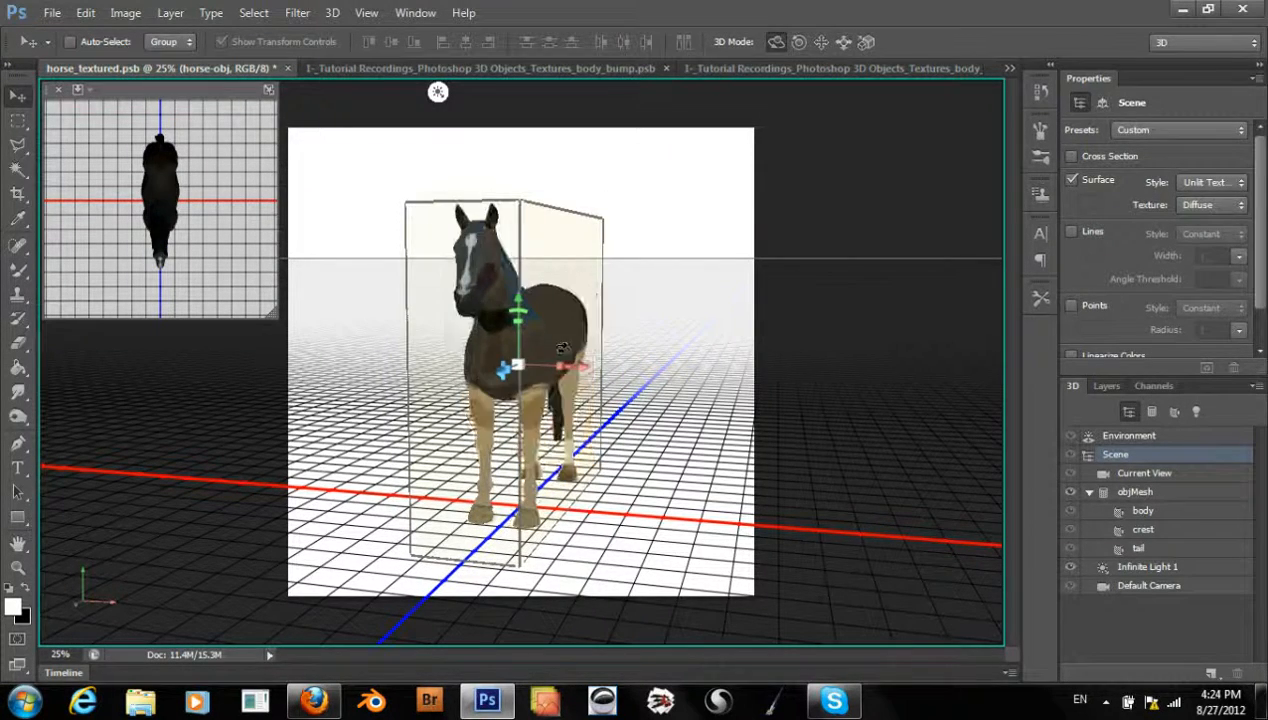
click(1208, 182)
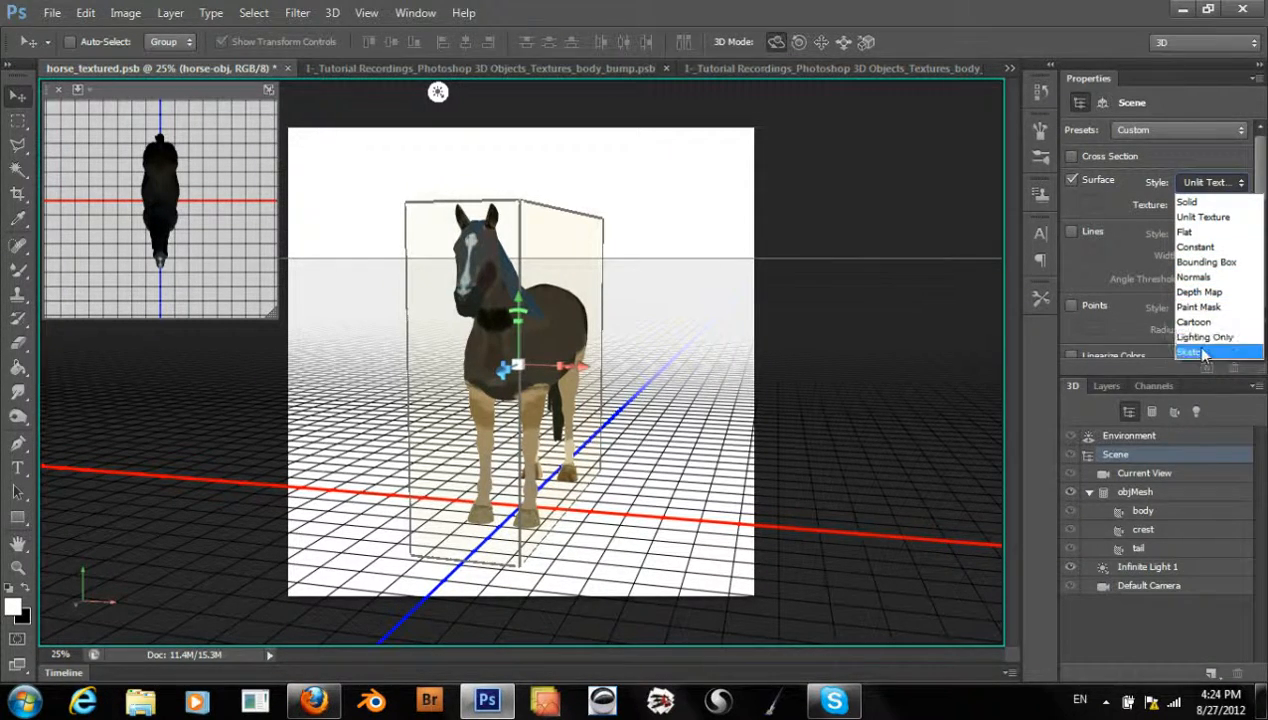
click(1124, 181)
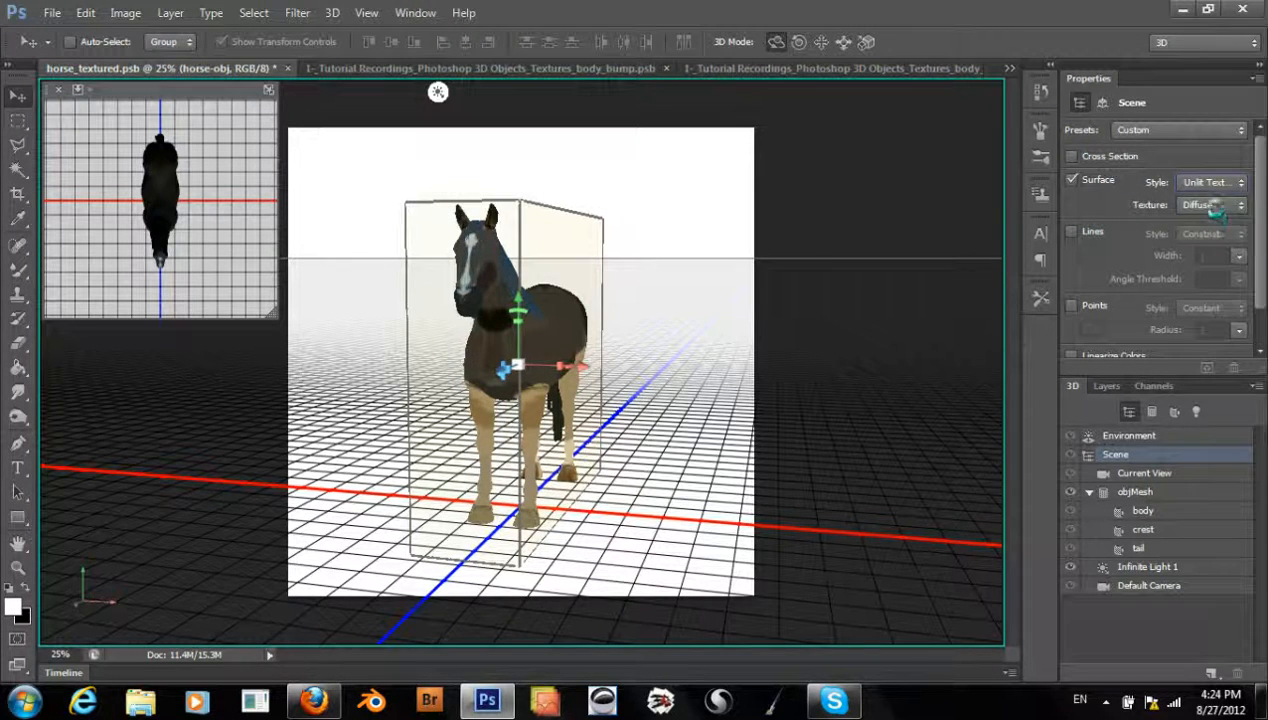
- Switch the scene's unlit surface texture to Bump
click(1200, 206)
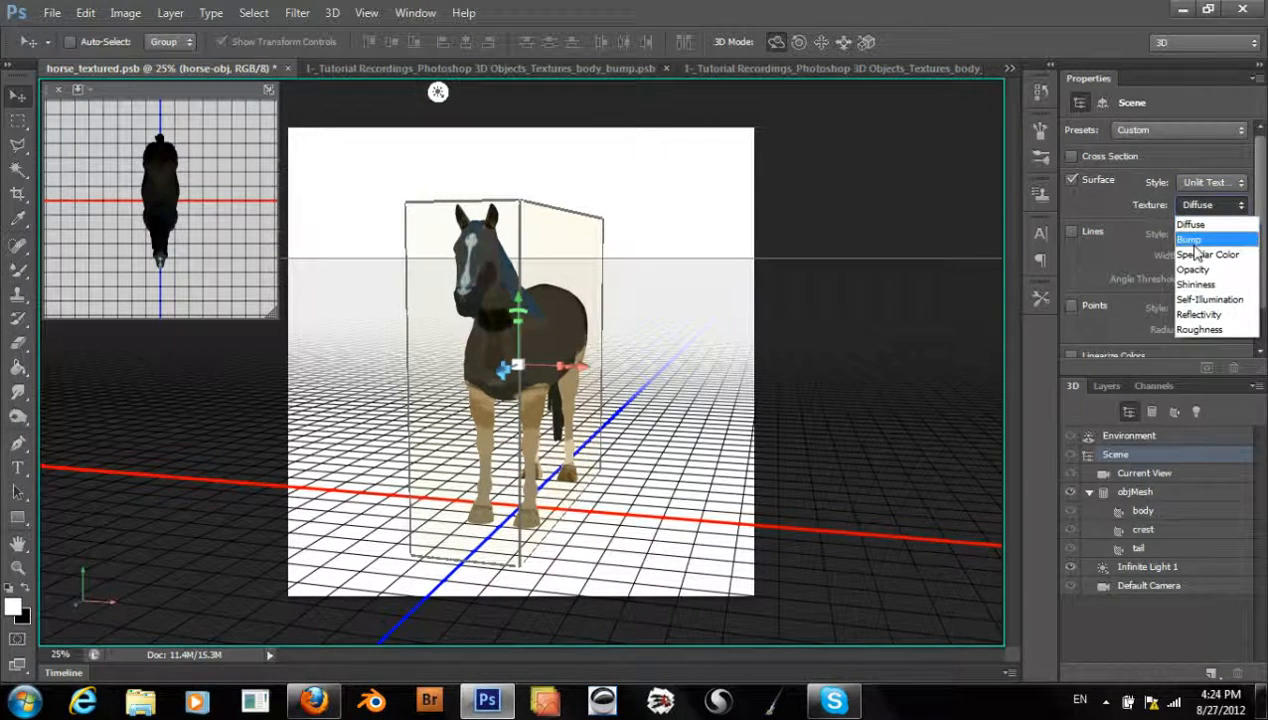
click(1195, 222)
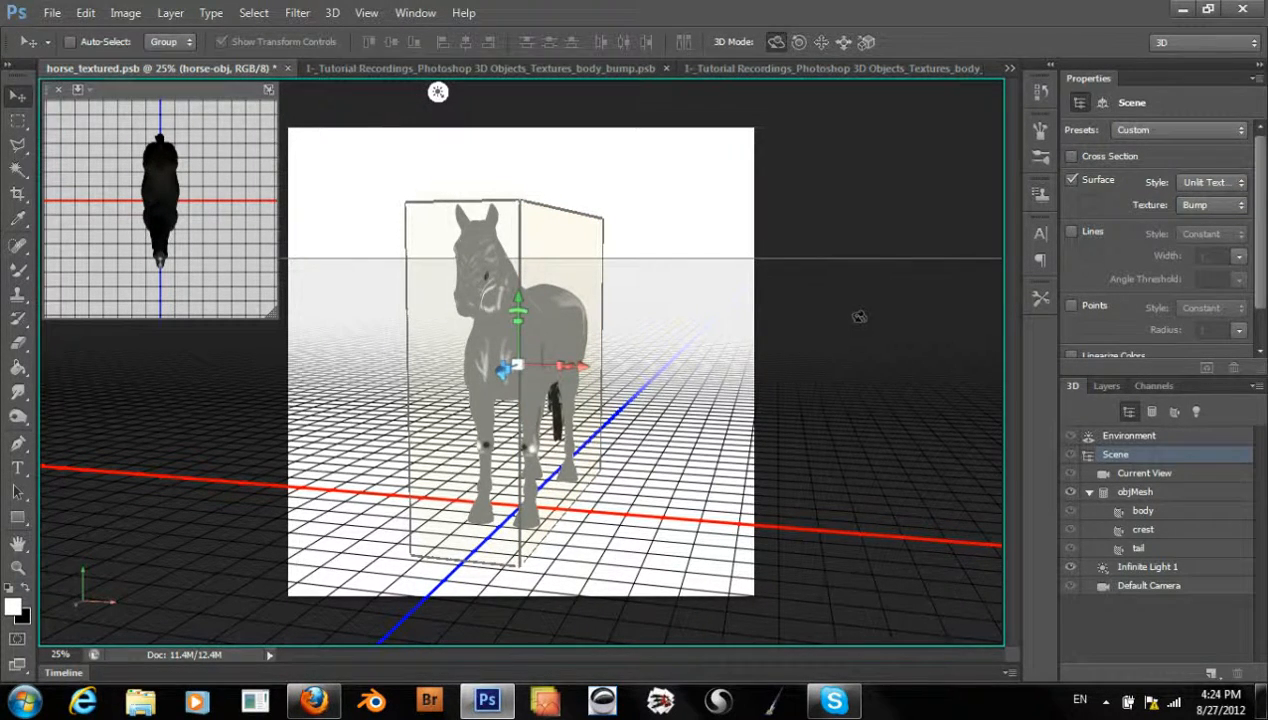
drag(858, 321, 840, 342)
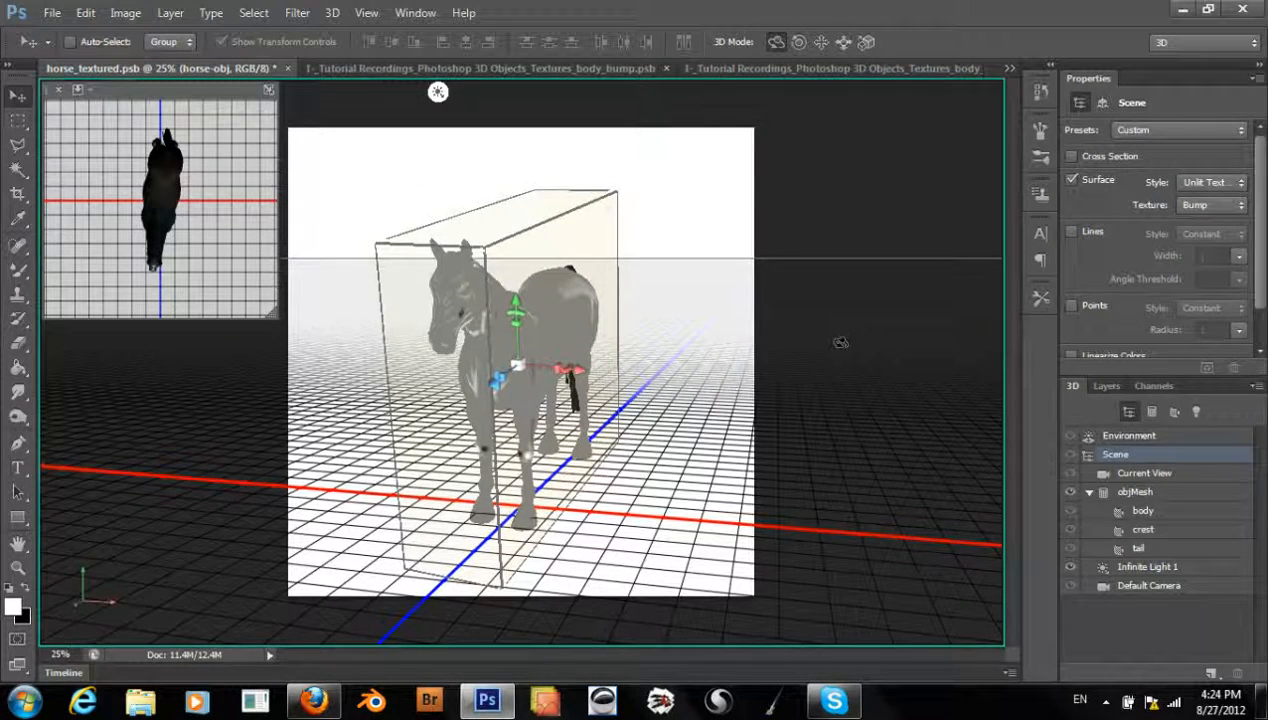
drag(597, 297, 560, 277)
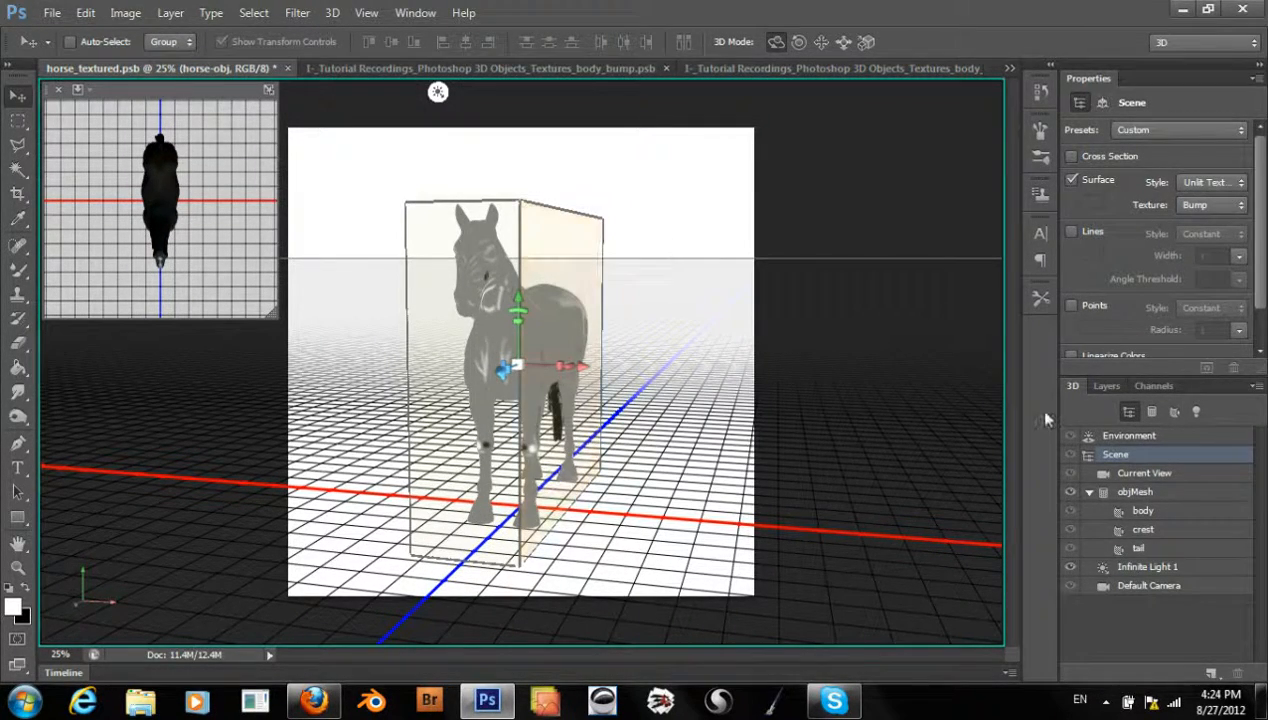
- Orbit the current camera view to examine the bump texture around the horse's body
double_click(1108, 388)
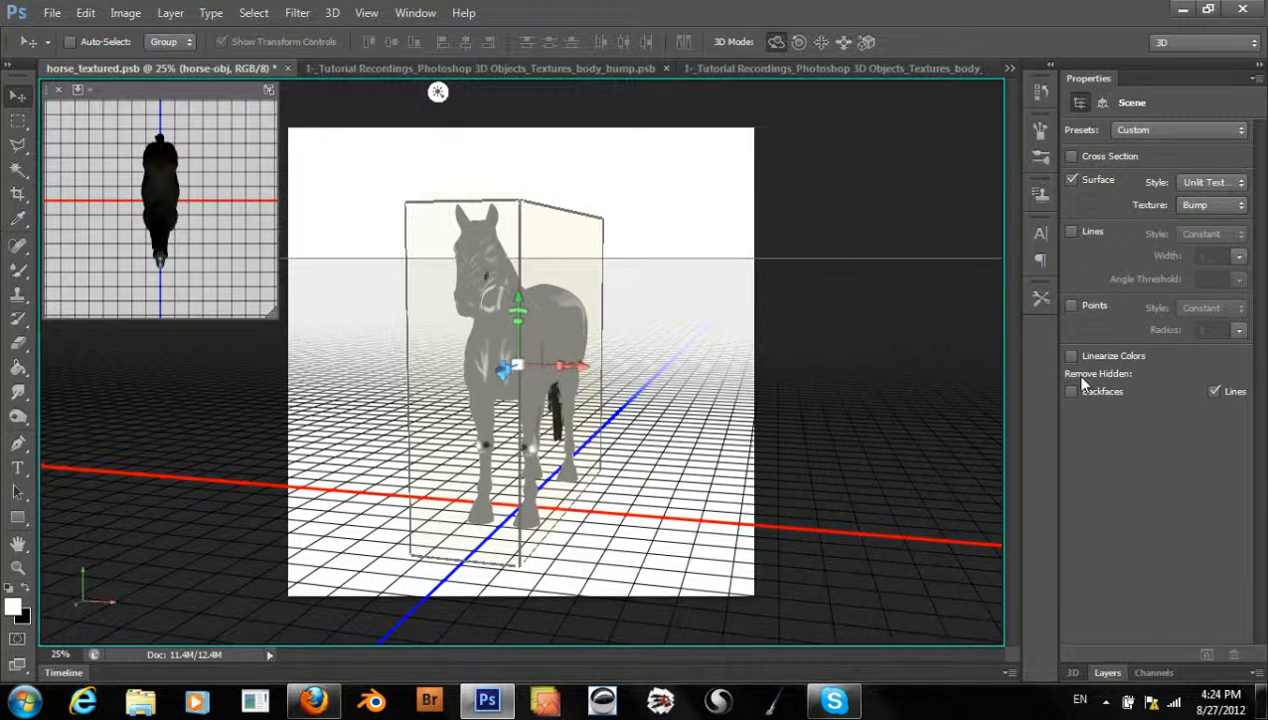
click(1072, 672)
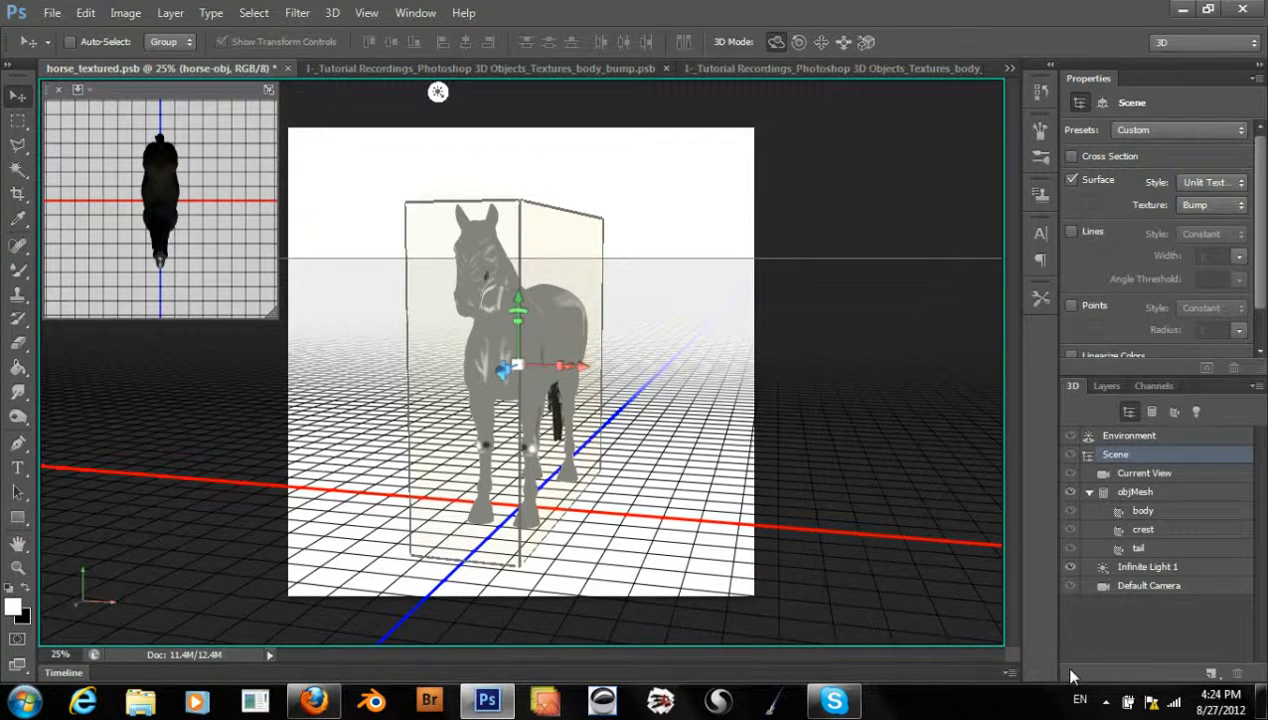
click(1120, 474)
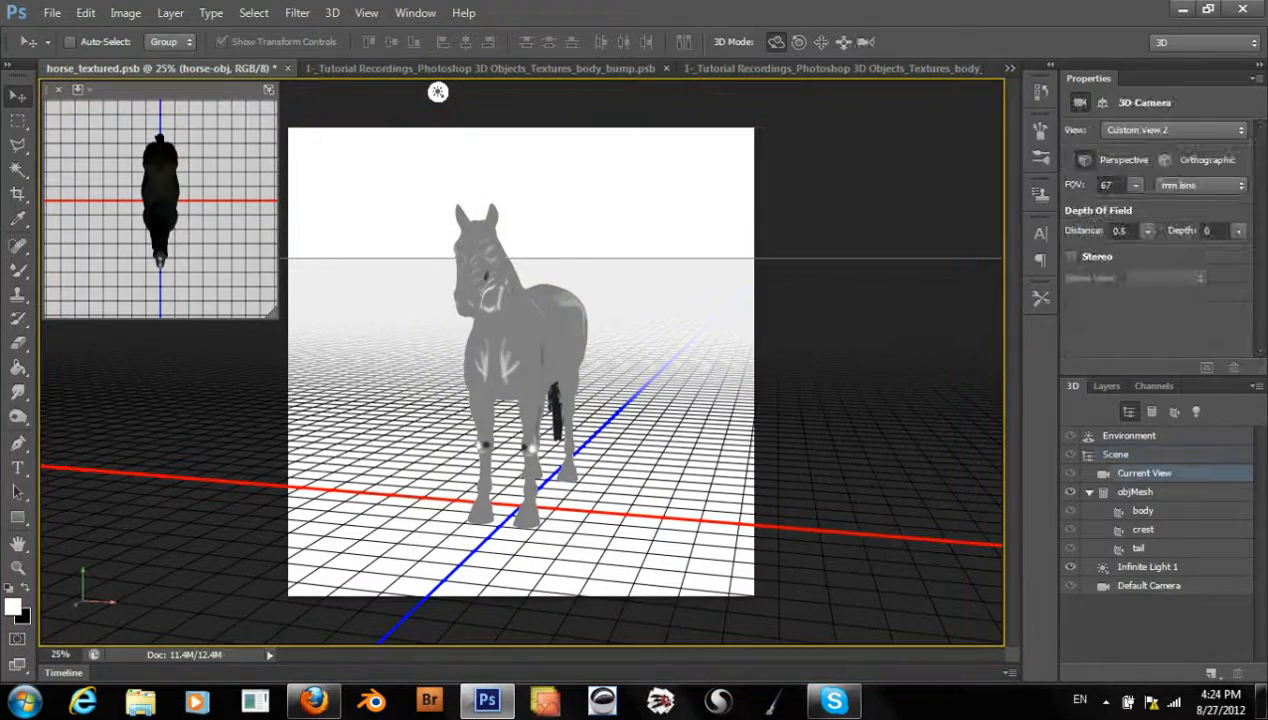
drag(740, 358, 325, 92)
drag(540, 380, 557, 445)
drag(690, 452, 691, 453)
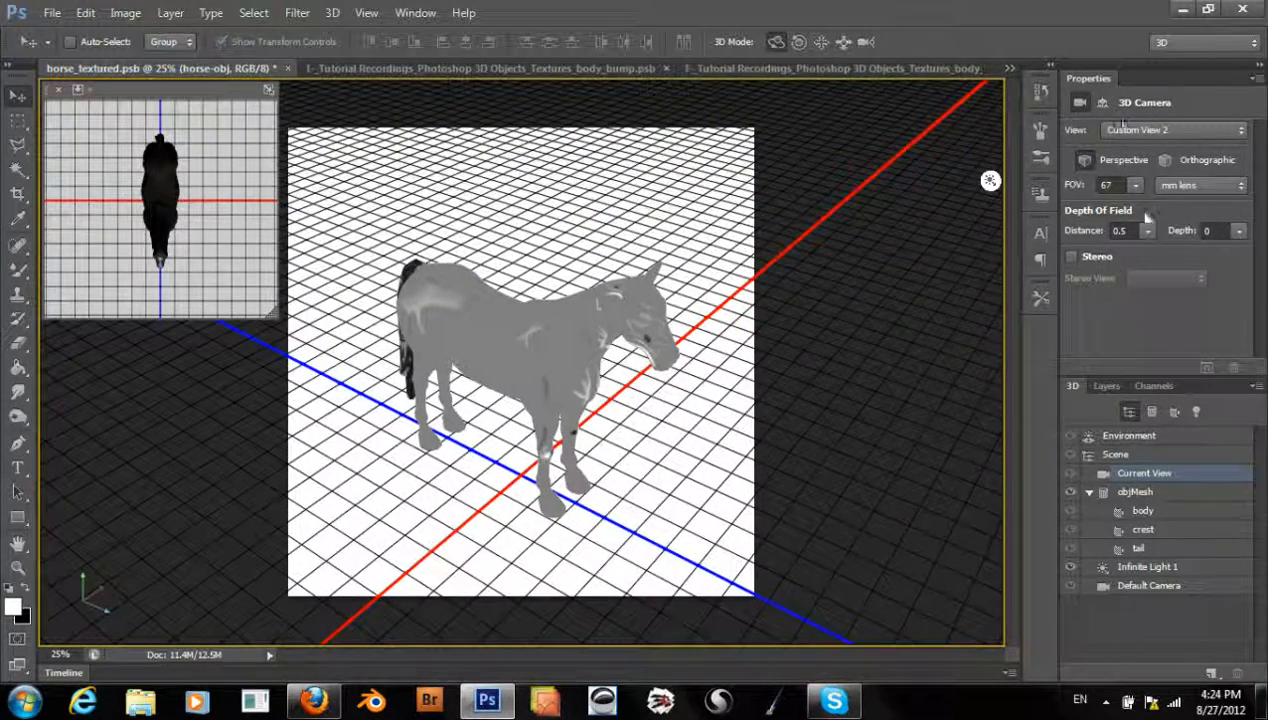
- Switch the scene's unlit surface texture to Diffuse
click(1125, 455)
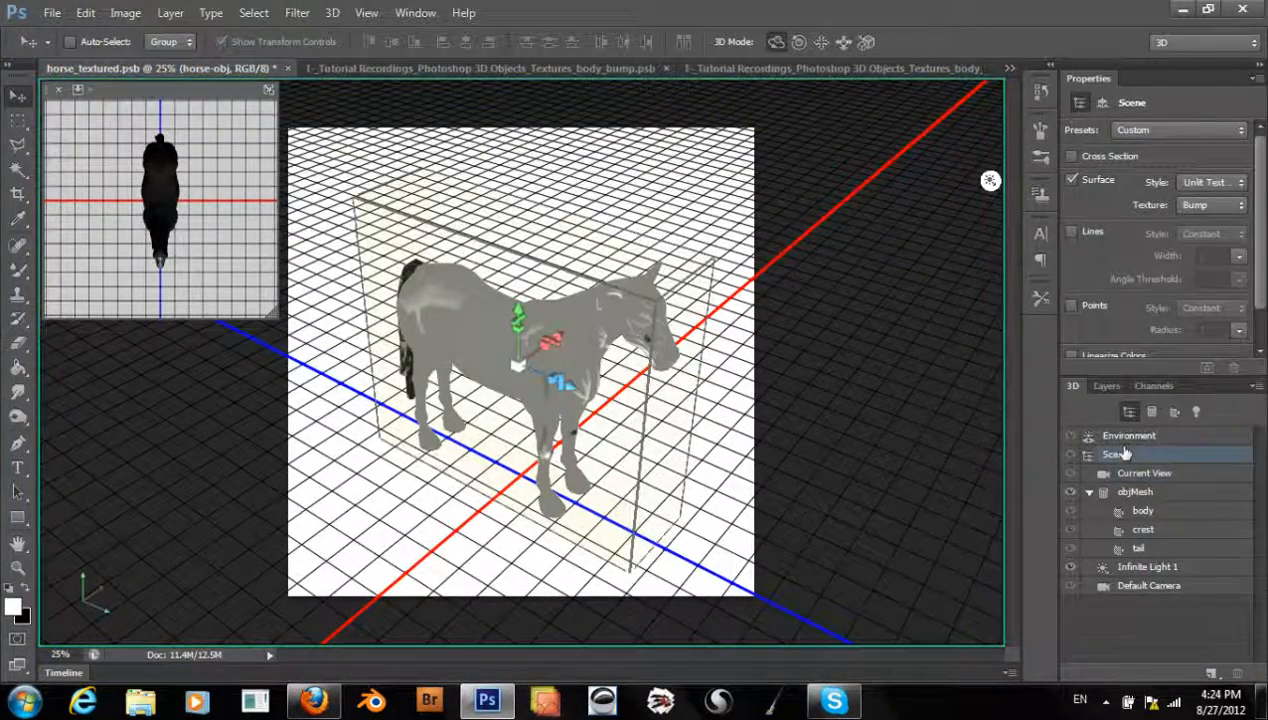
click(1222, 207)
click(1192, 224)
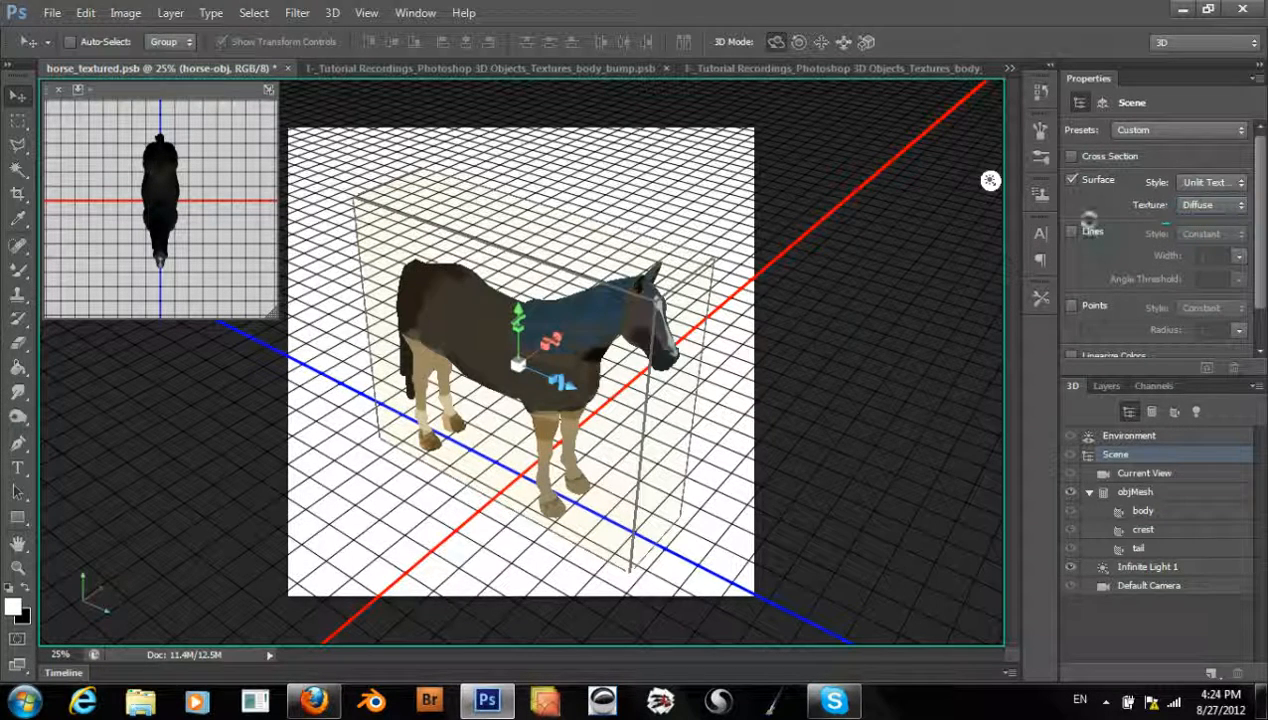
drag(838, 357, 731, 378)
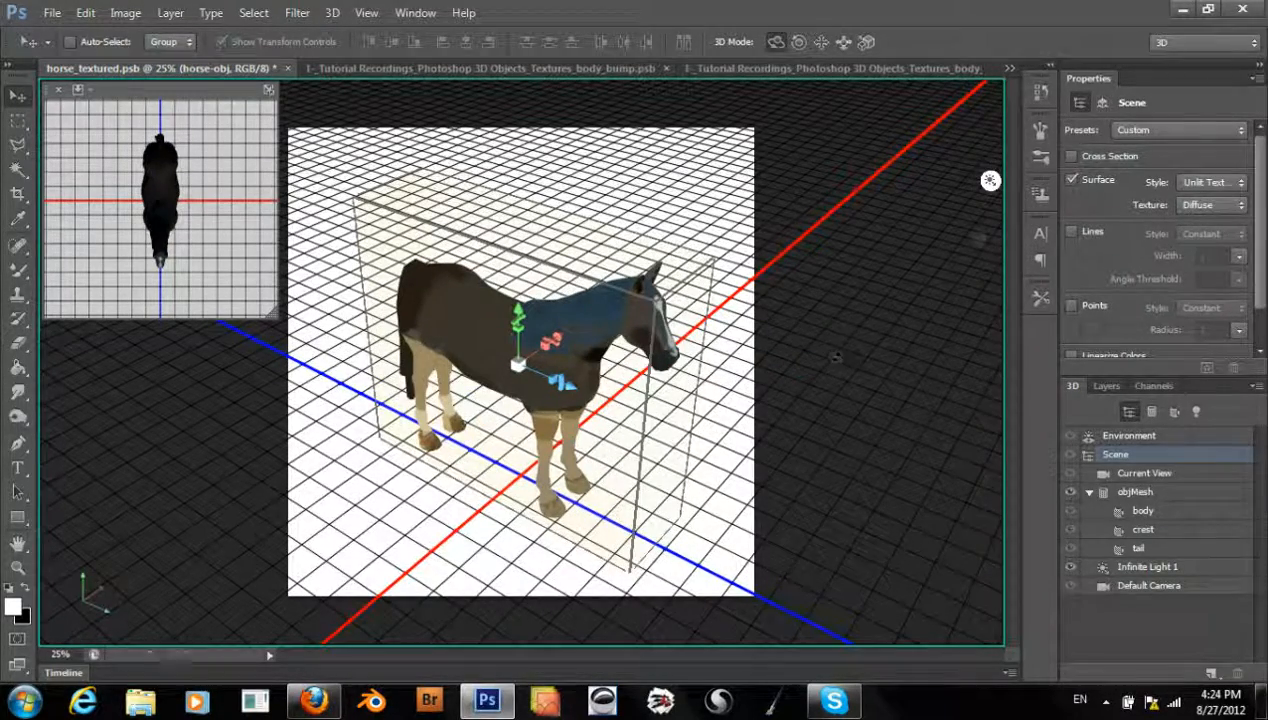
- Set the surface style of the scene to Solid
click(1151, 131)
click(1151, 131)
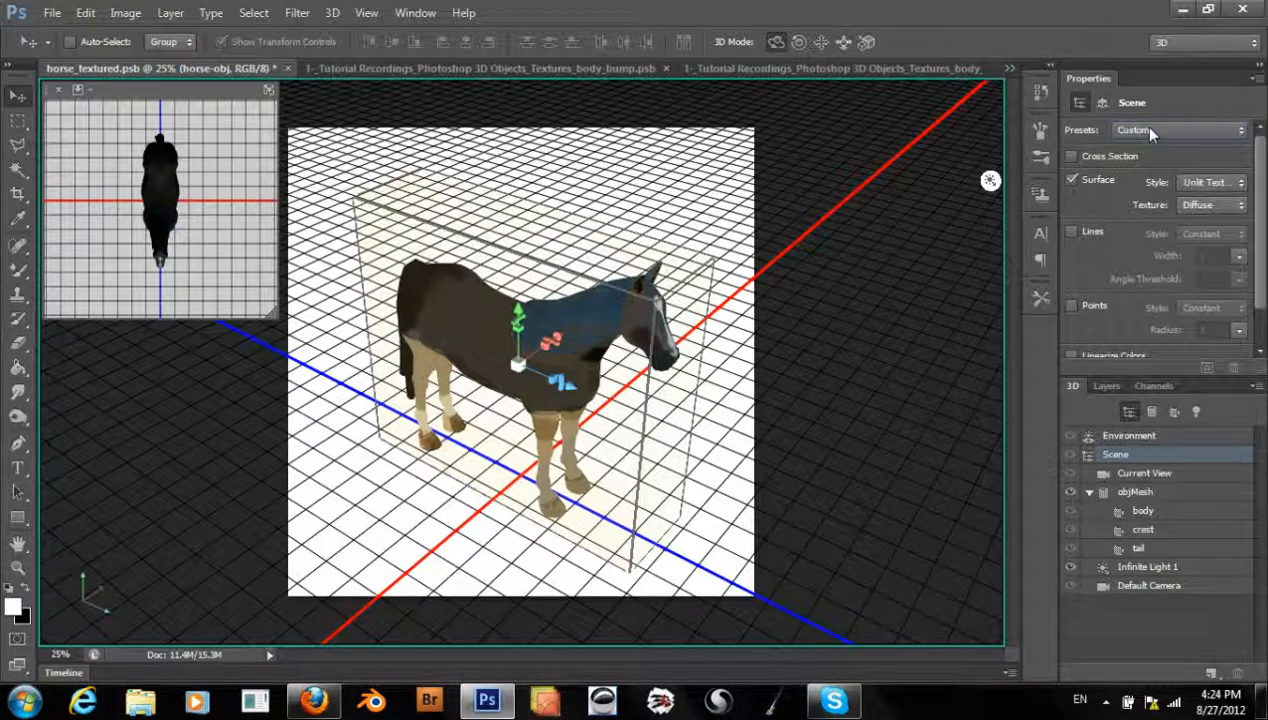
click(1212, 182)
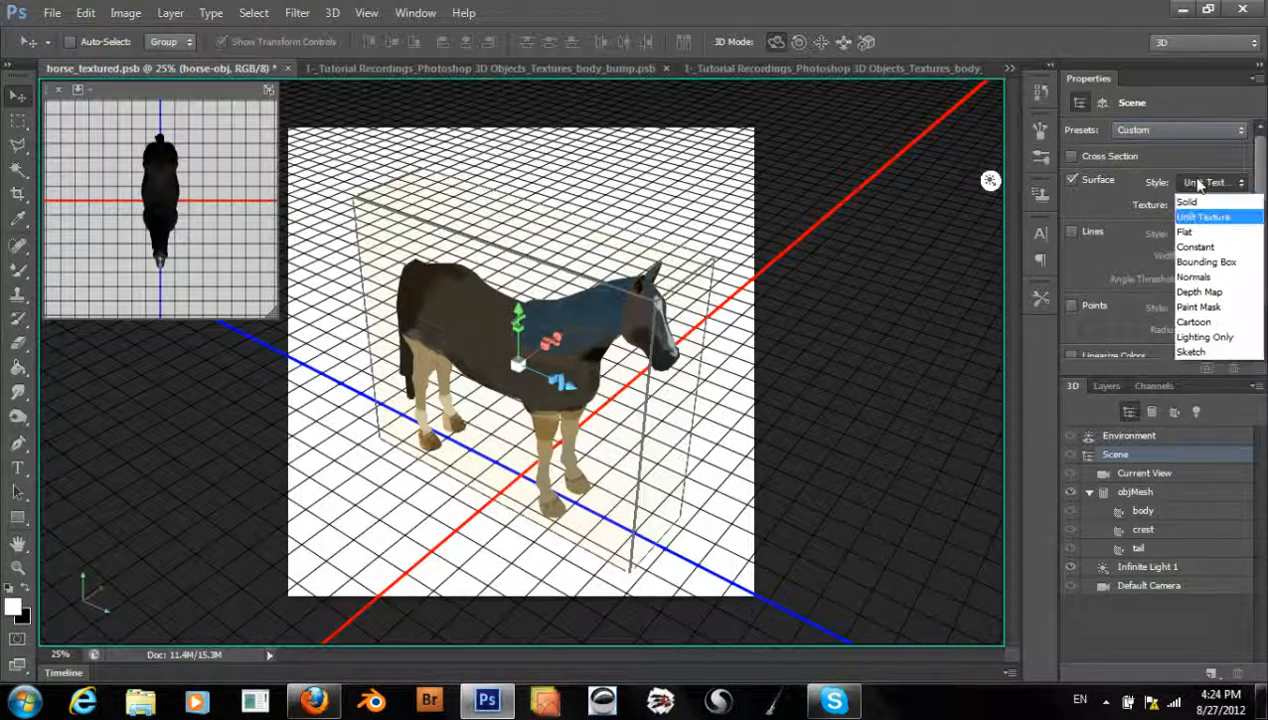
click(1200, 197)
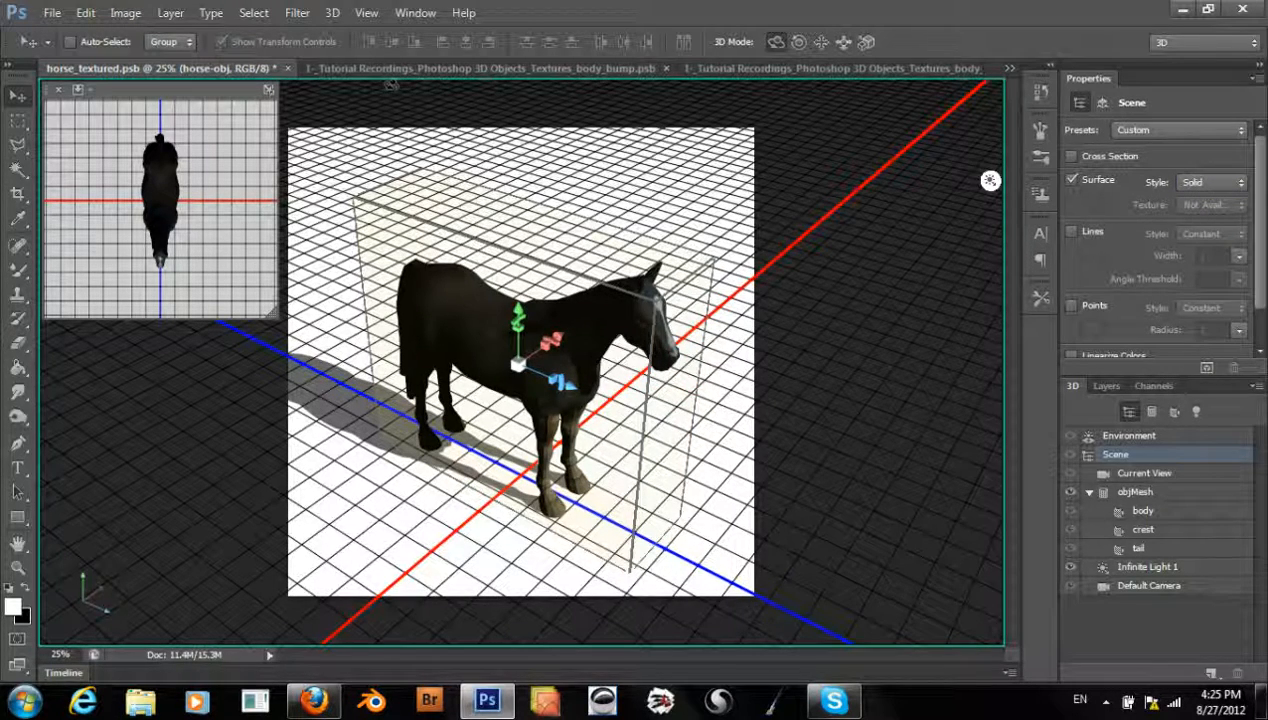
- Bring up the horse's body_bump texture document and close it
click(378, 70)
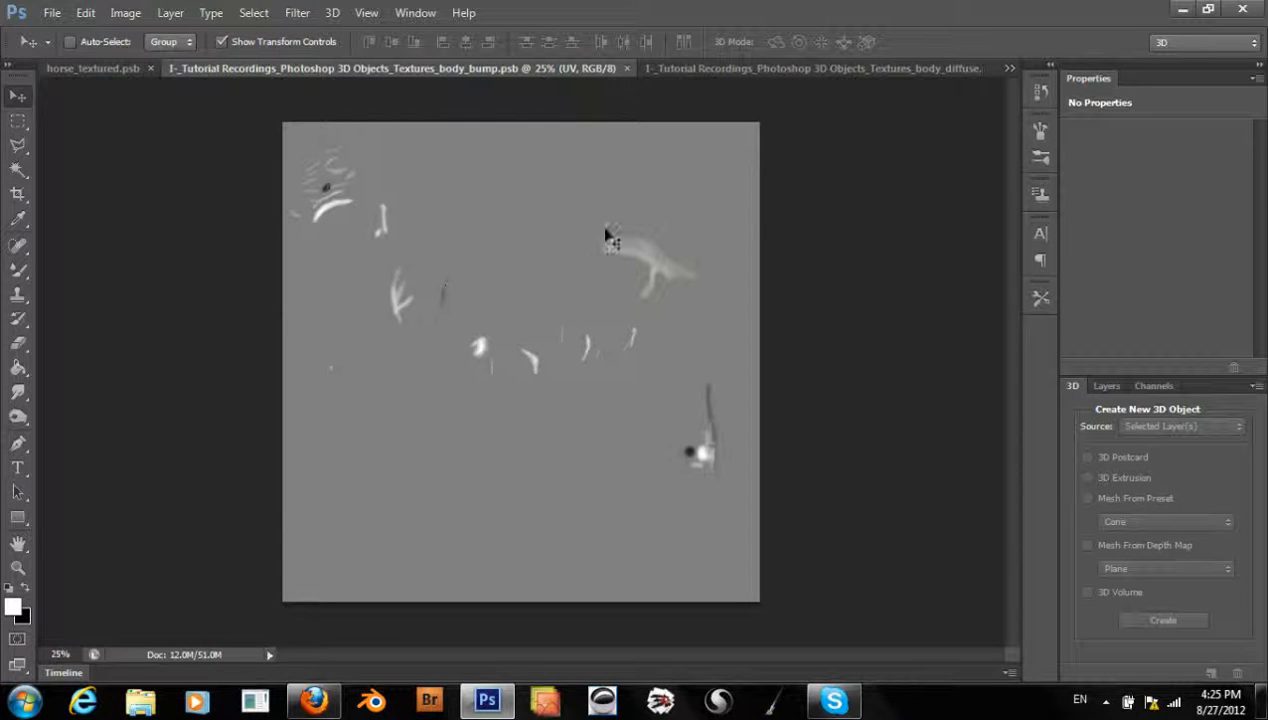
click(627, 68)
click(618, 69)
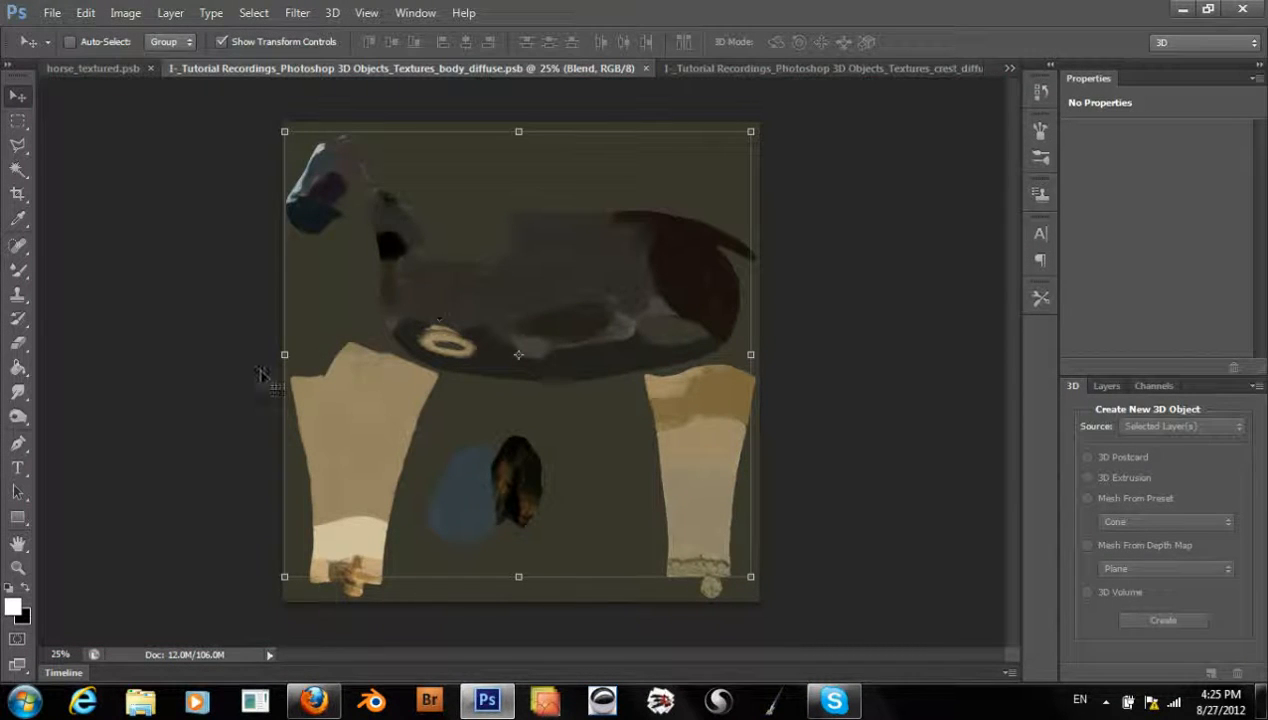
- Compare the body_diffuse texture with and without its Blend 2 and Blend layers by toggling each layer's visibility
click(1105, 386)
mouse_move(1262, 533)
mouse_down()
mouse_move(1259, 598)
mouse_move(1256, 520)
mouse_up()
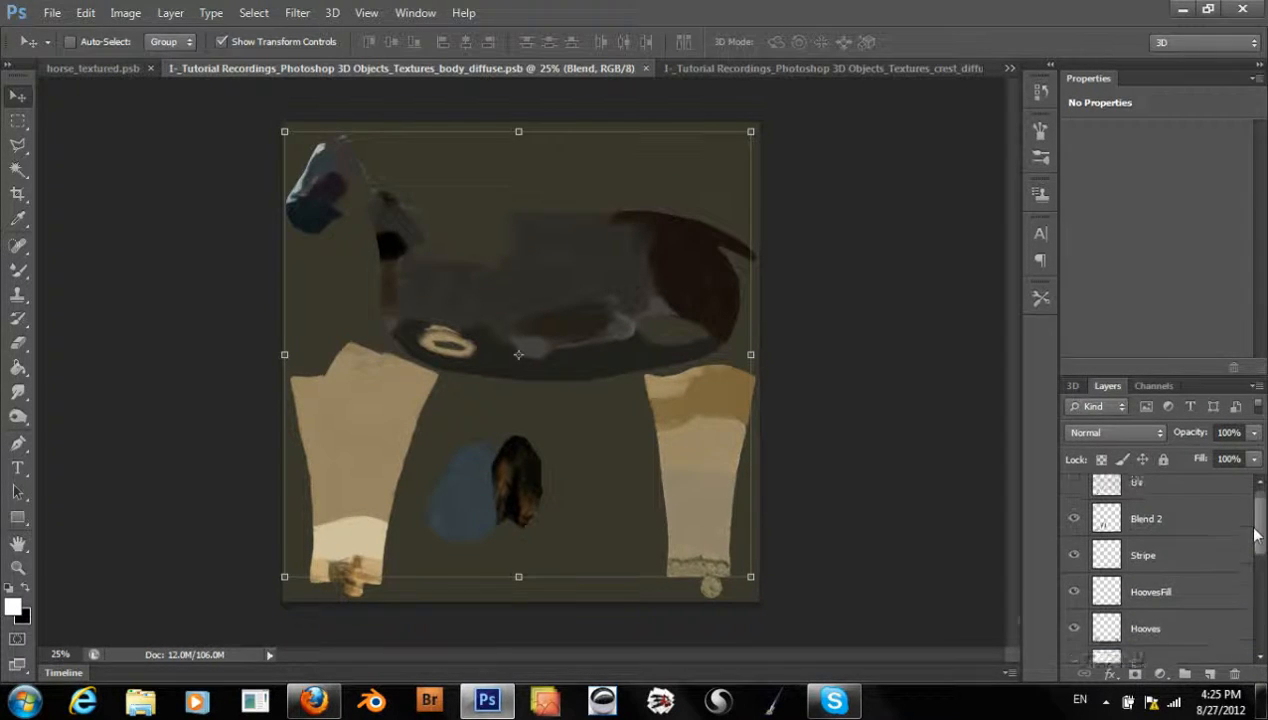
click(1075, 530)
click(1076, 531)
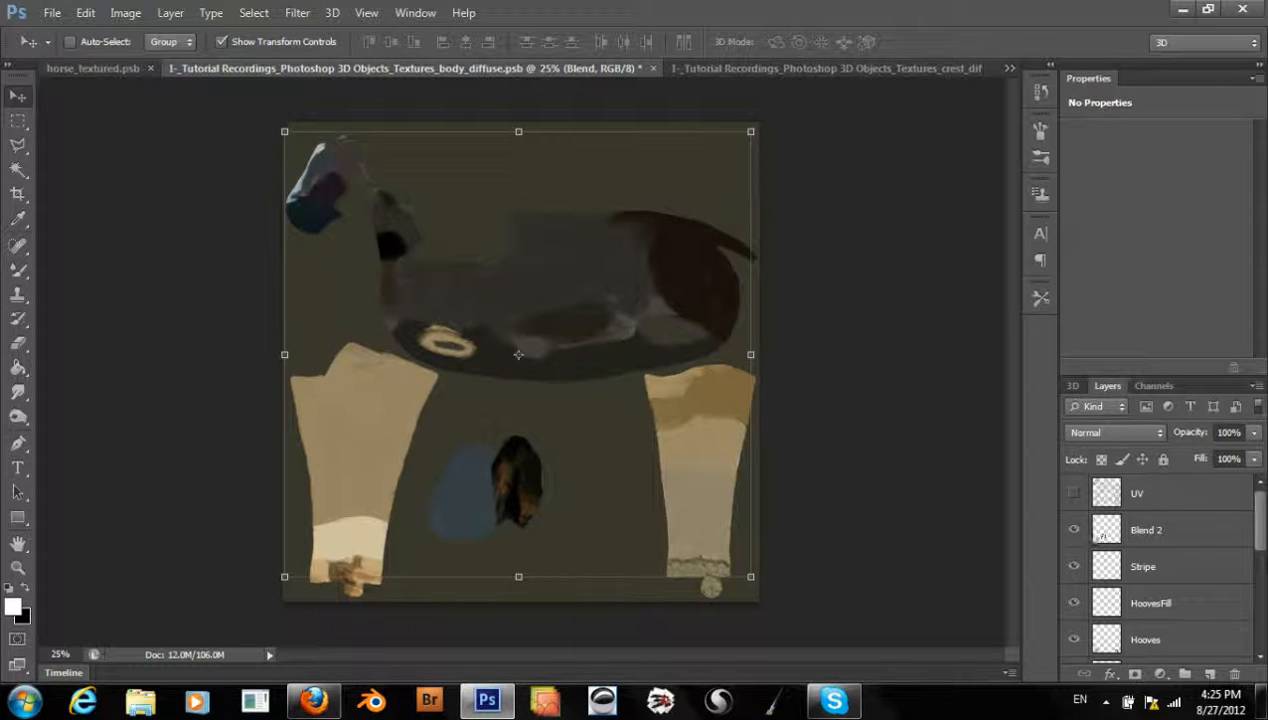
drag(1260, 535, 1260, 611)
click(1076, 605)
click(1076, 605)
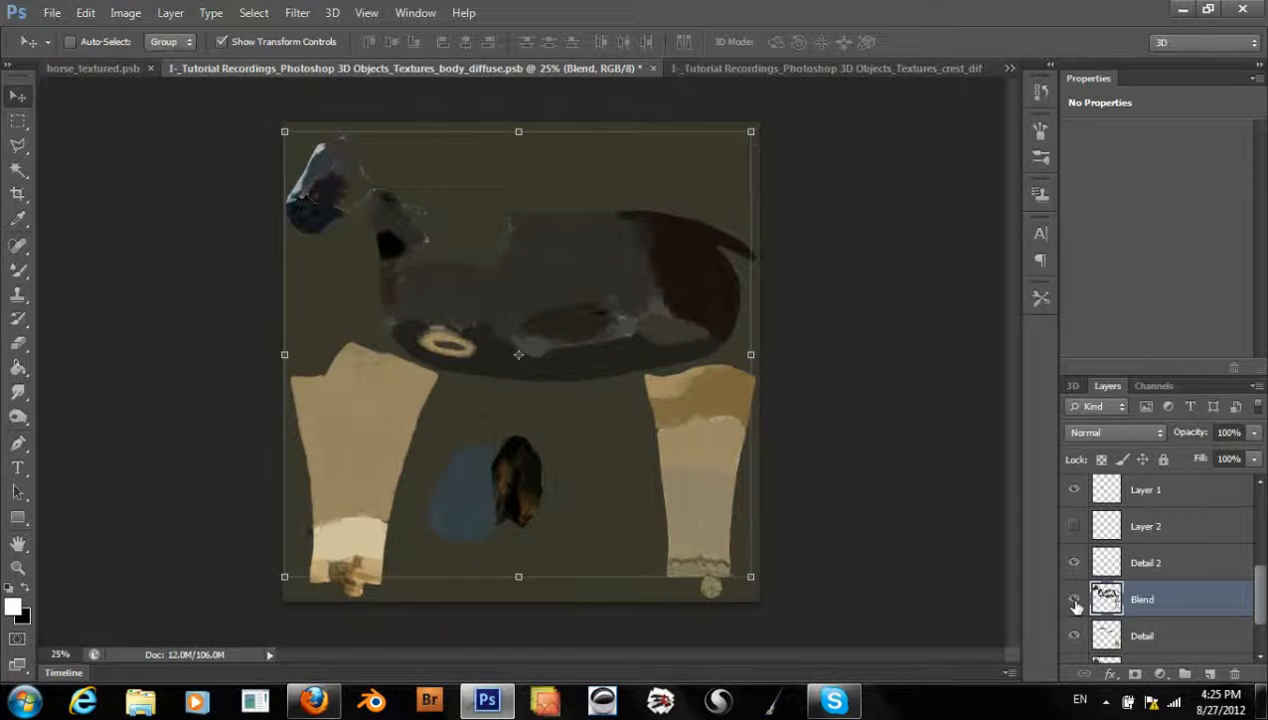
click(1076, 605)
click(1076, 605)
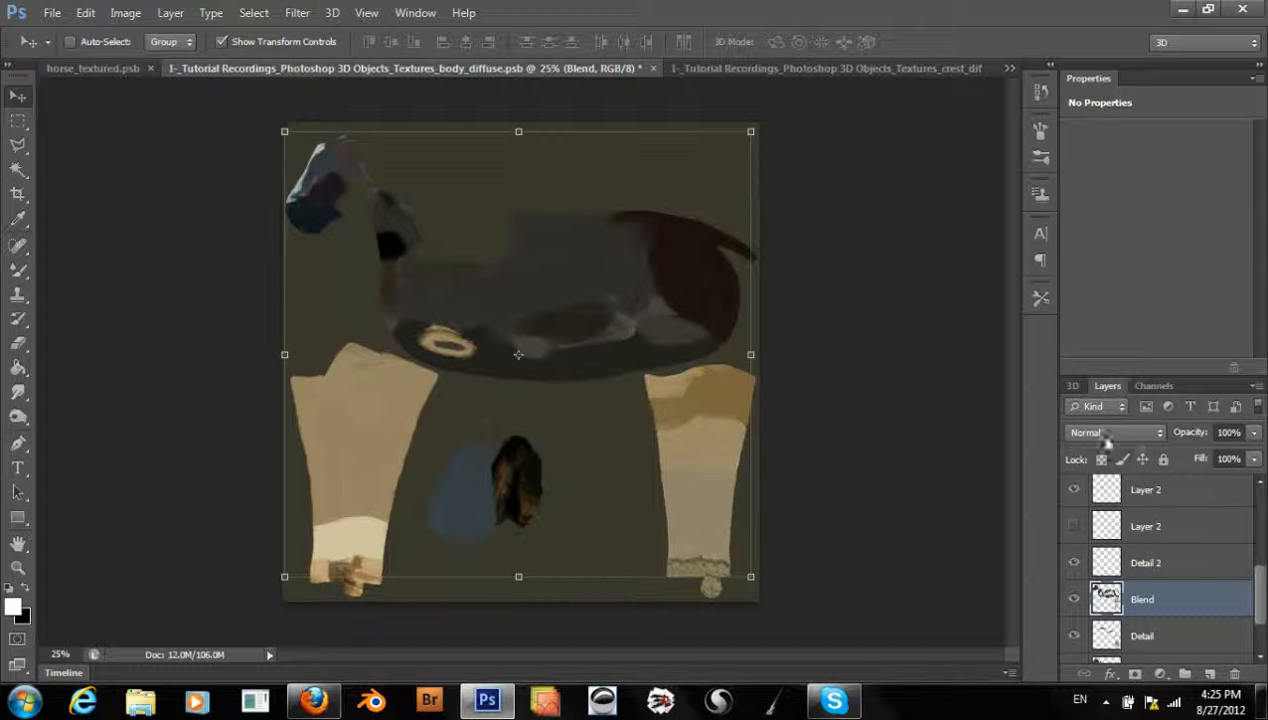
- Make the UV layer visible over the painted body_diffuse texture
drag(1258, 610, 1240, 524)
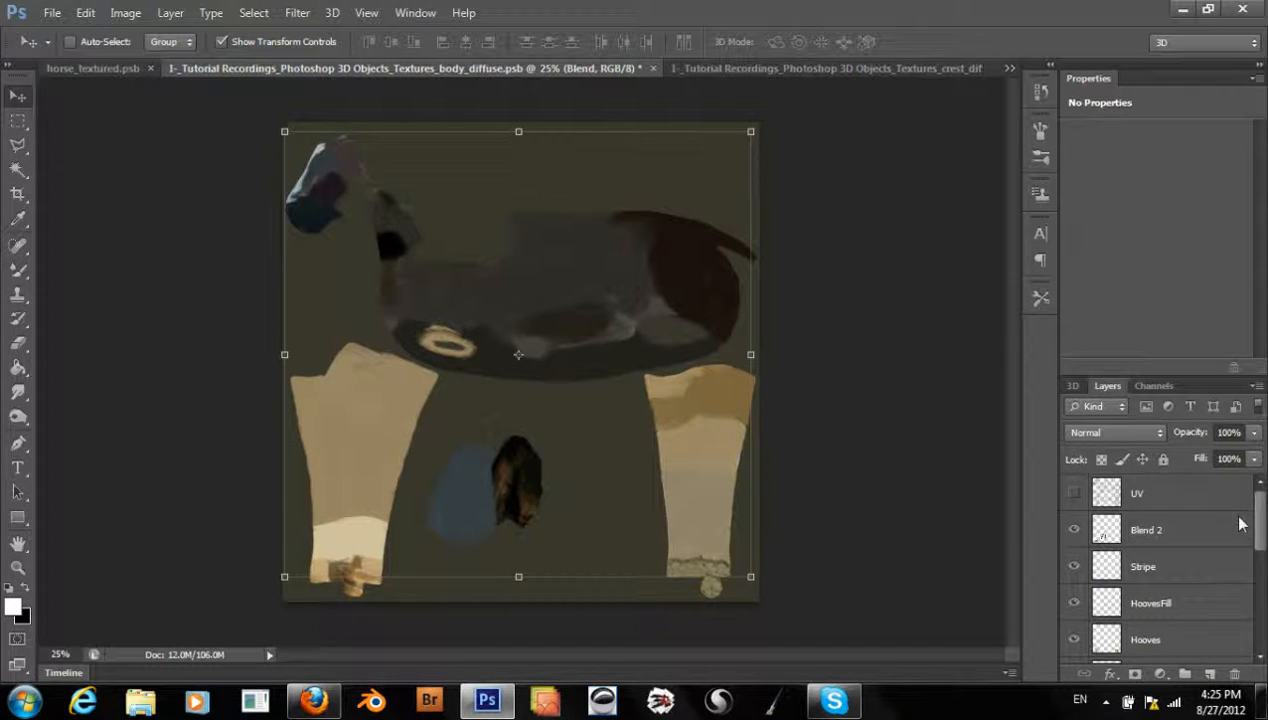
click(1074, 492)
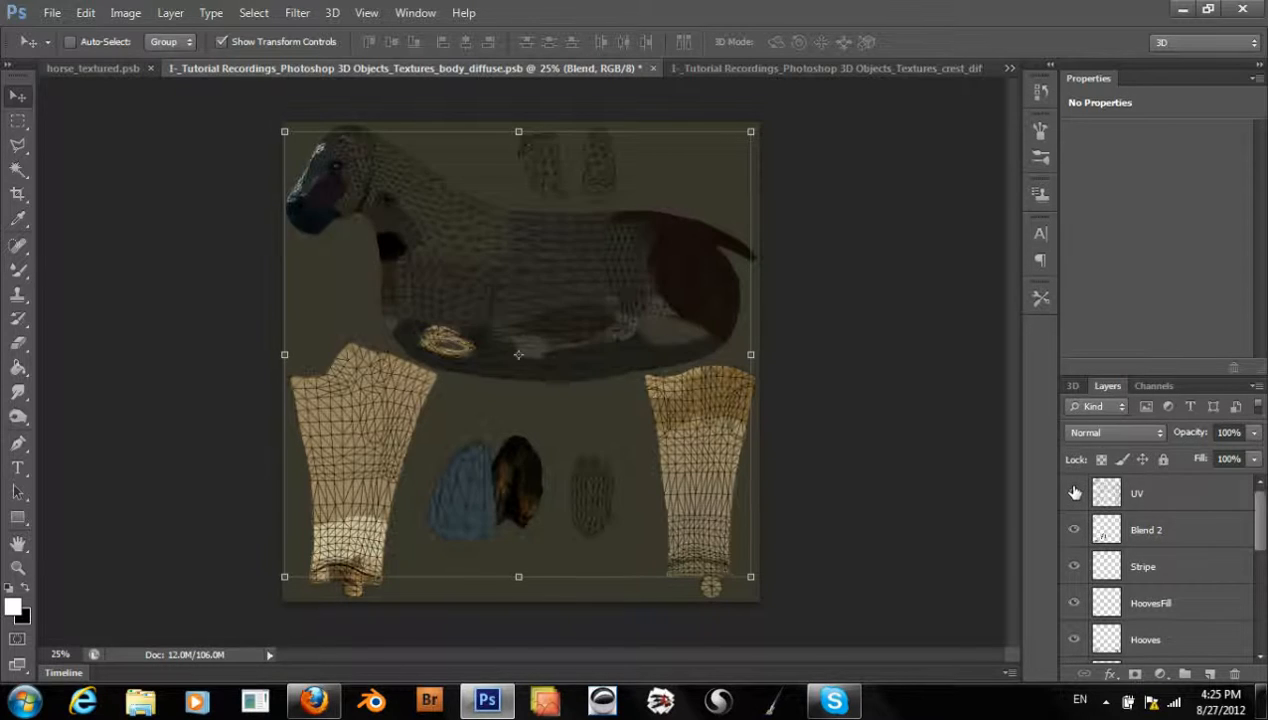
click(1074, 492)
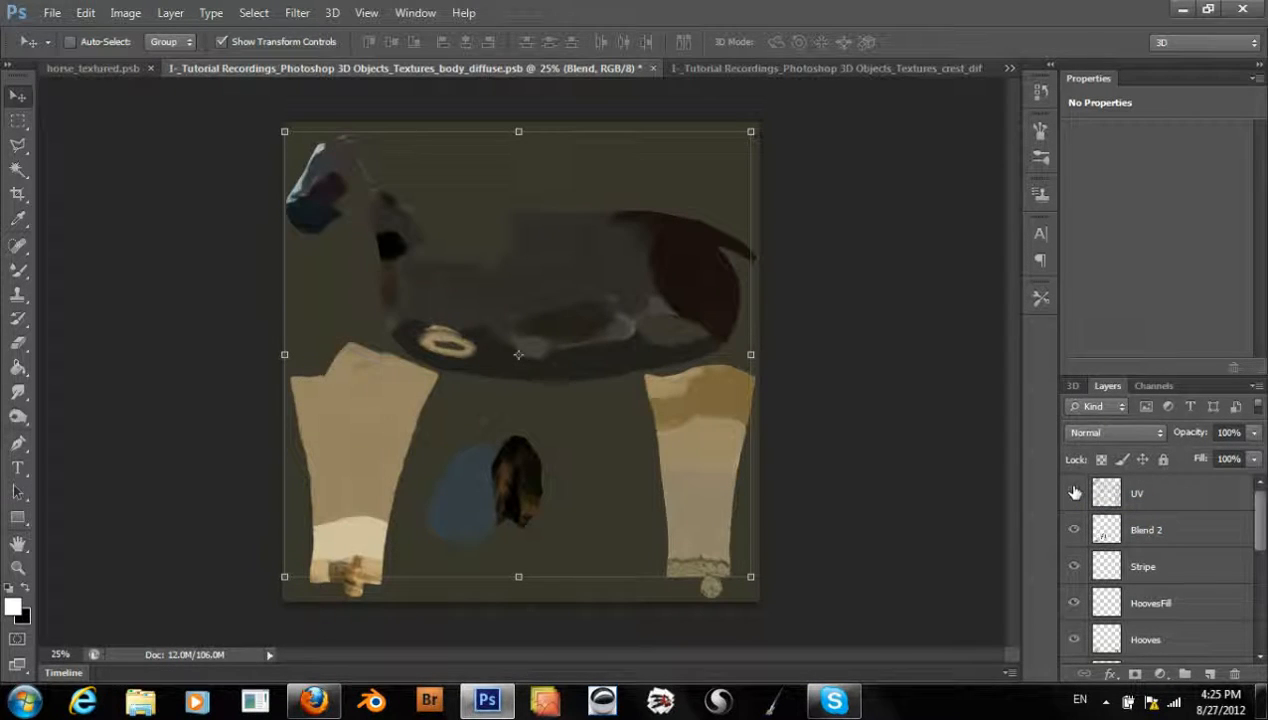
click(1074, 492)
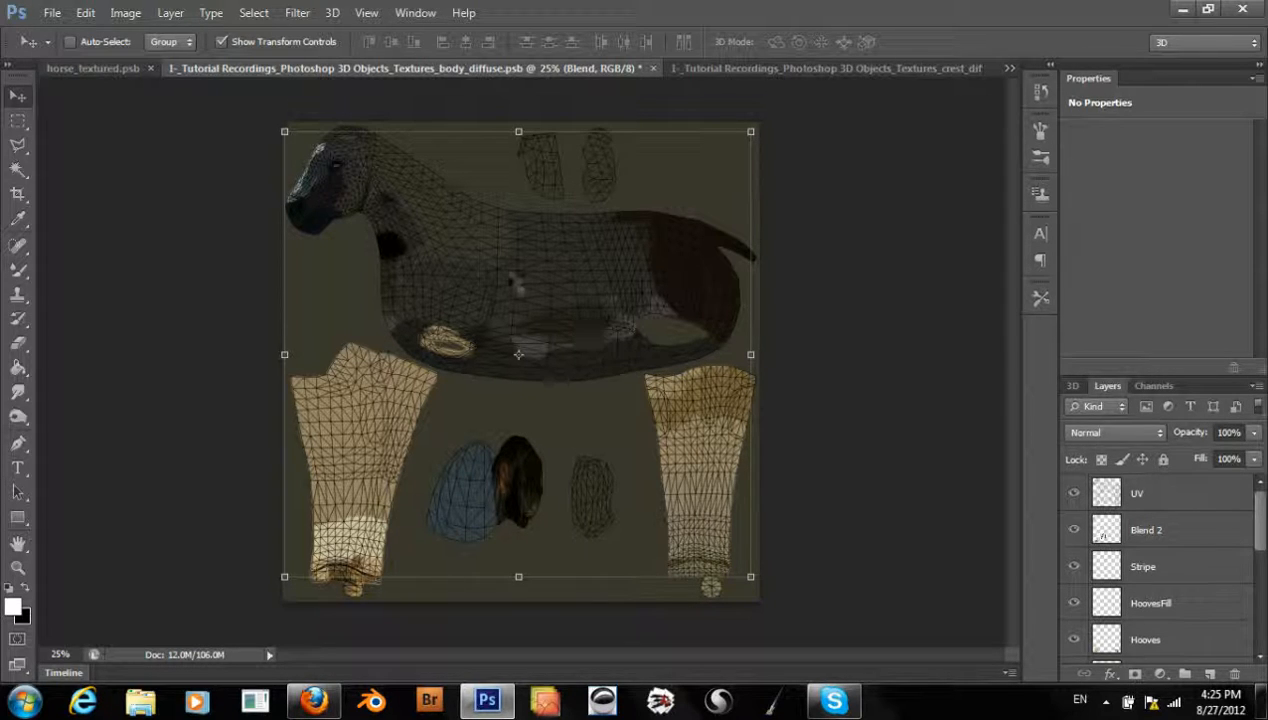
- Hide the UV layer of the body_diffuse texture and bring up the crest_diffuse texture document
click(1073, 494)
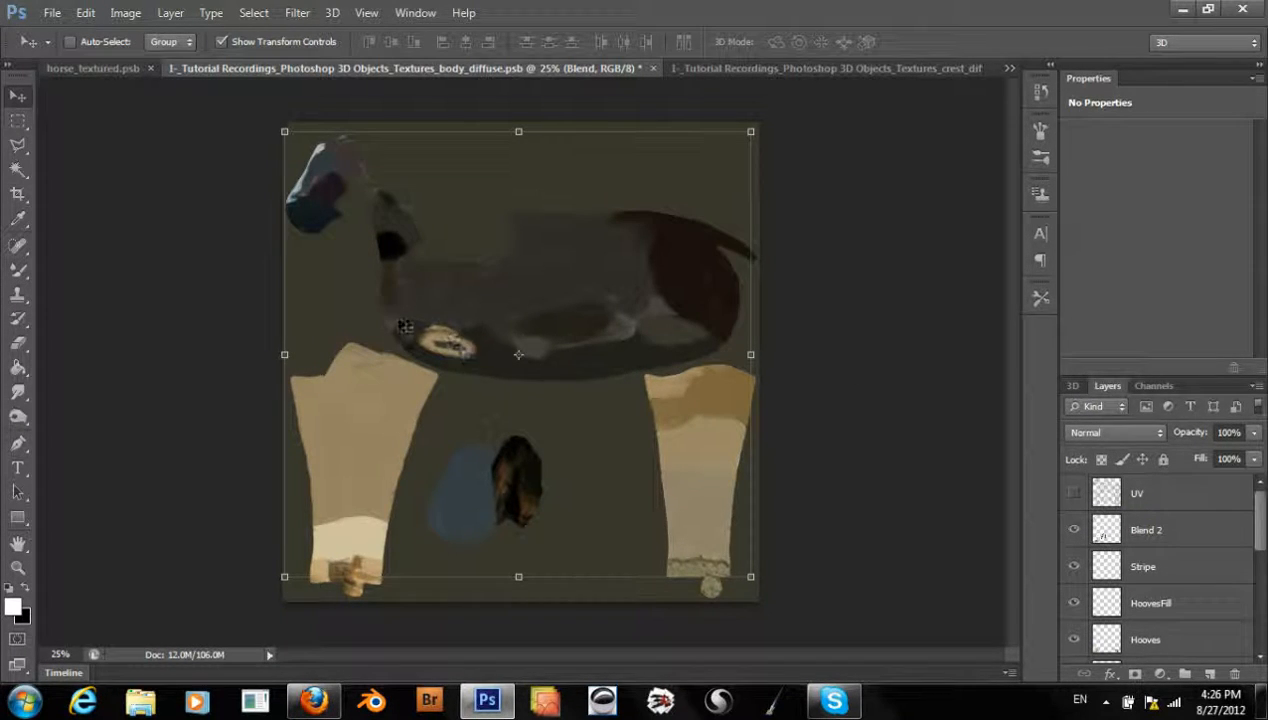
click(679, 70)
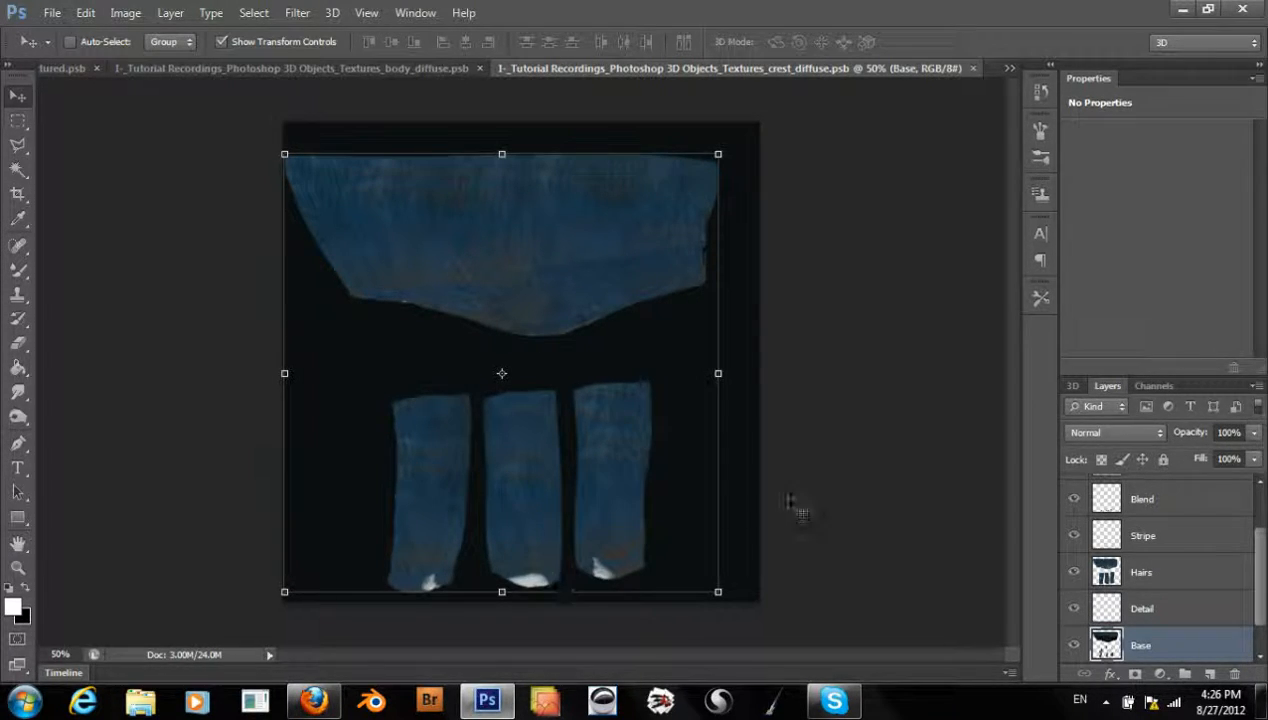
- Close the crest_diffuse texture document and bring up the tail_diffuse texture
click(1008, 69)
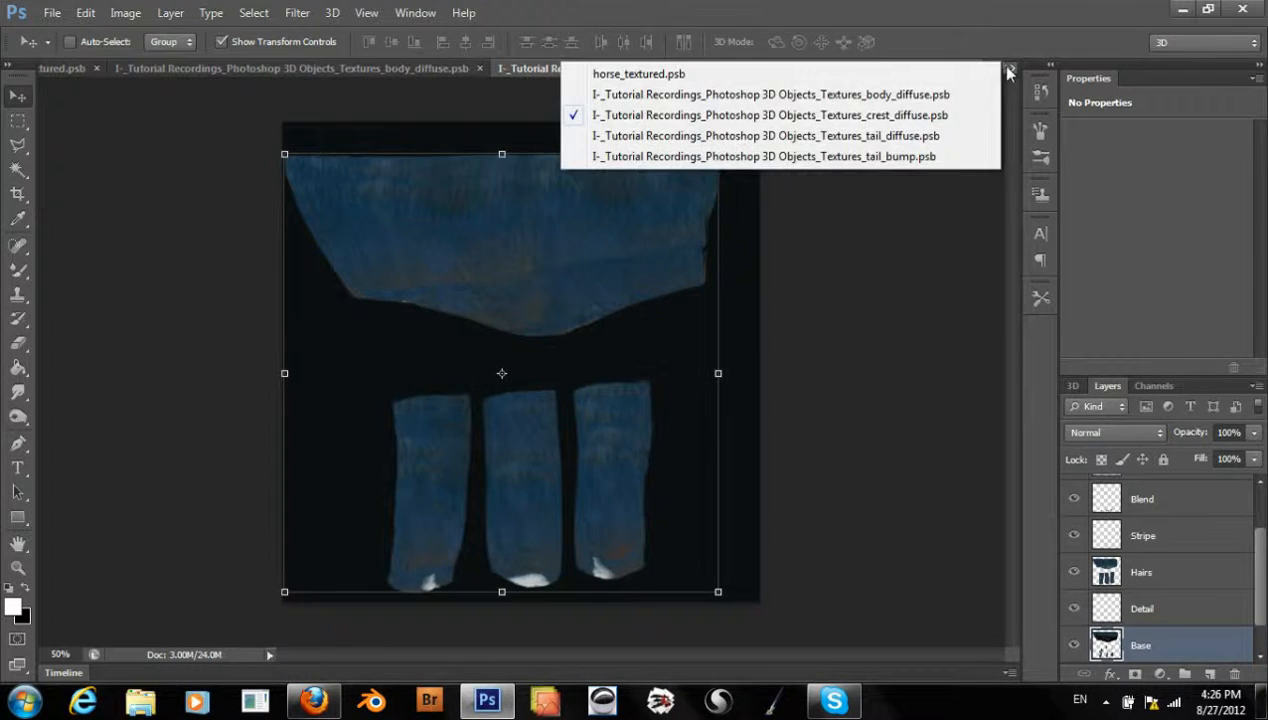
click(1009, 70)
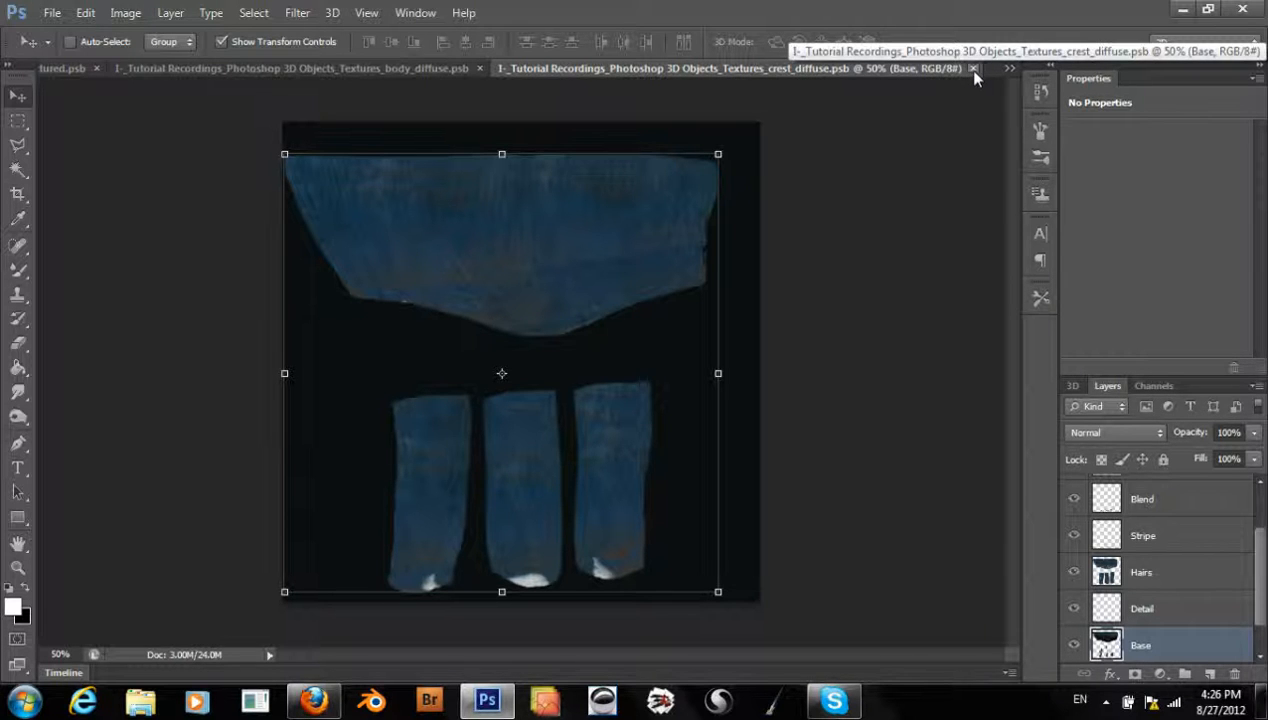
click(973, 68)
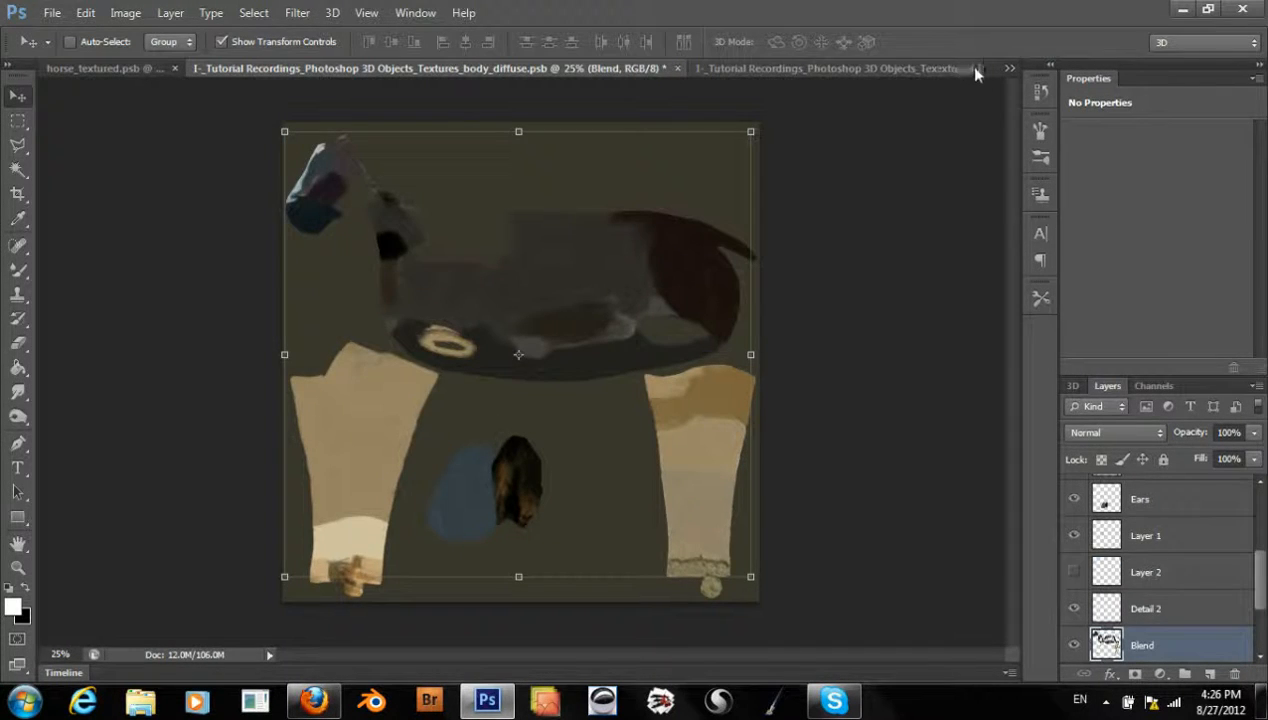
click(822, 68)
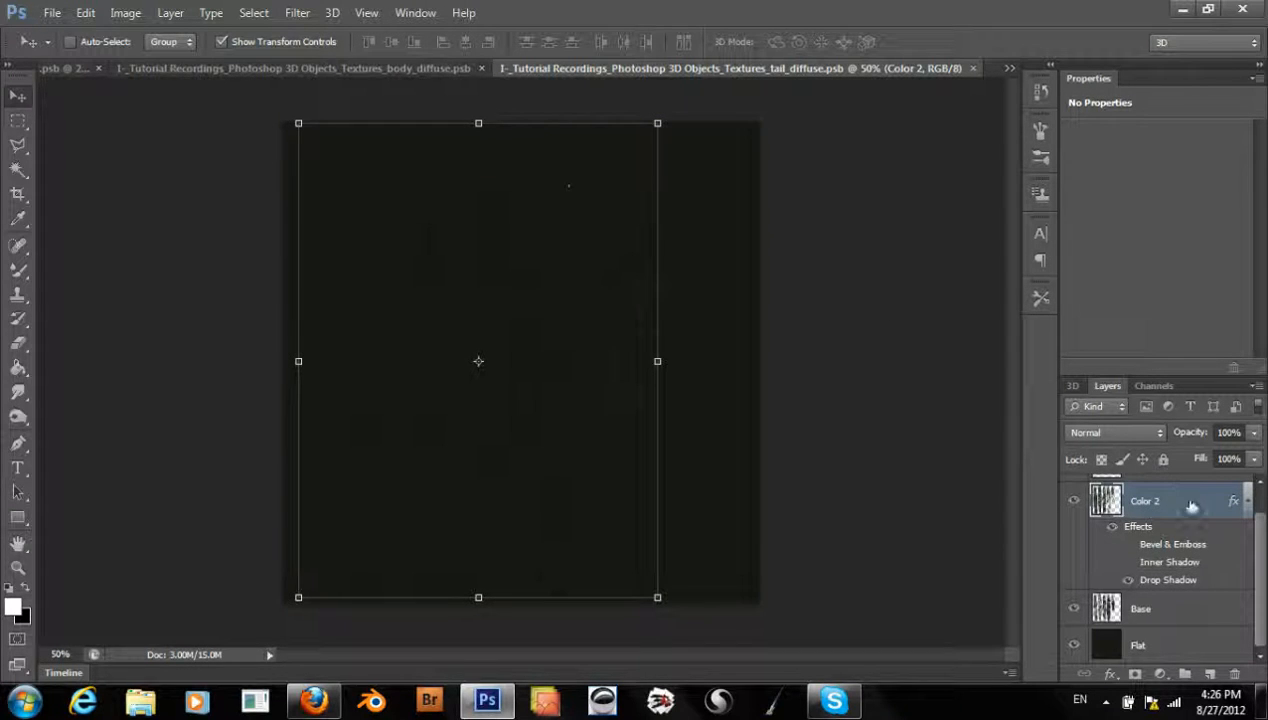
- Compare the tail texture with and without the Color 2 layer's effects, and with and without the layer itself
drag(1258, 583, 1256, 542)
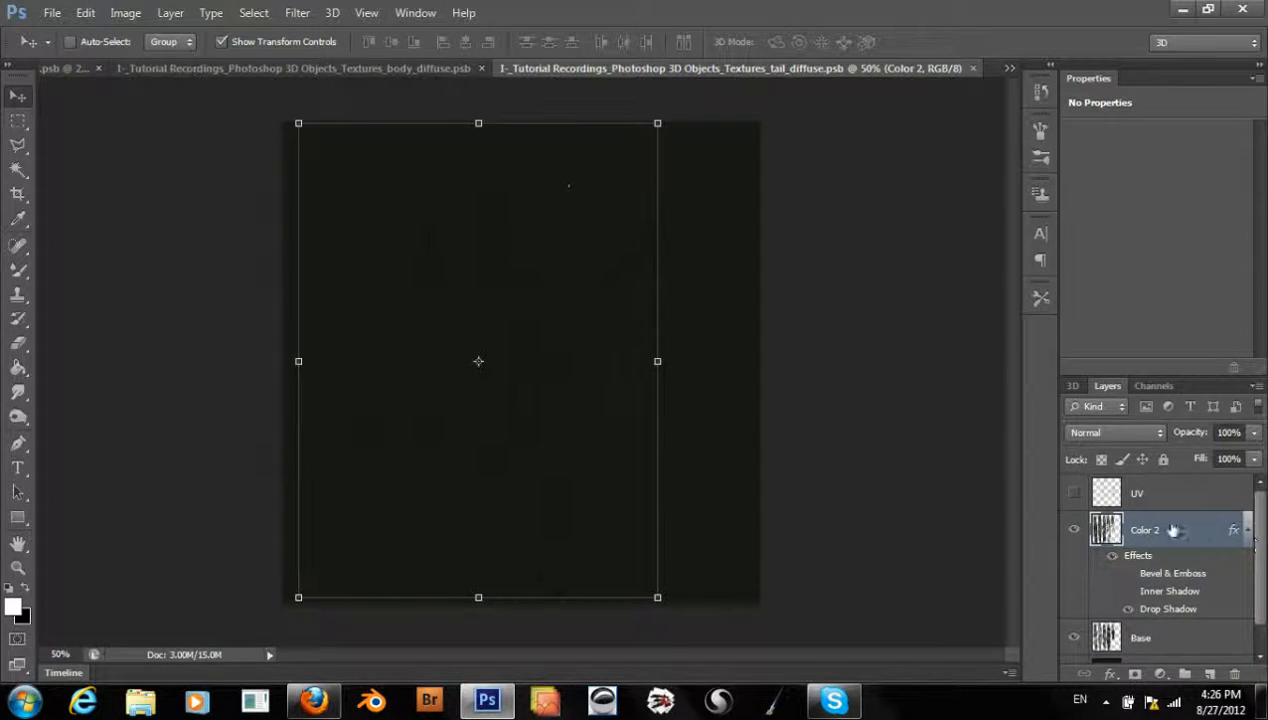
click(1111, 560)
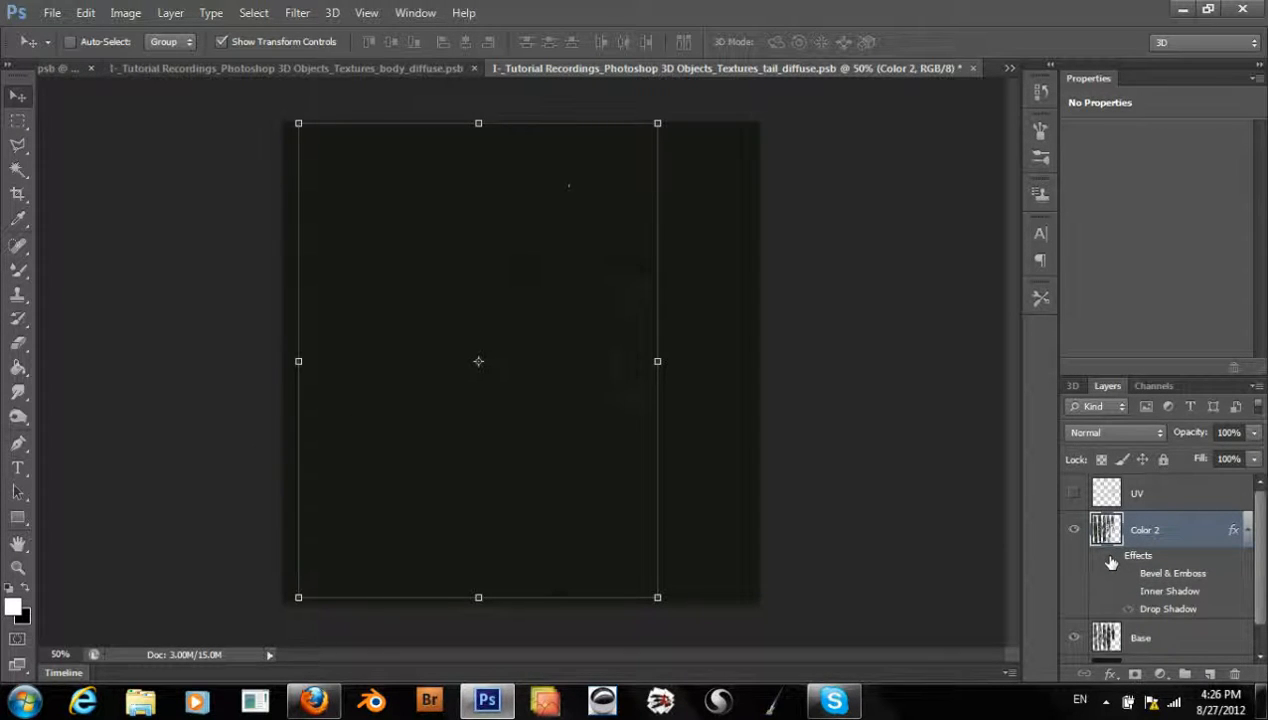
click(1110, 558)
scroll(1095, 628, down, 1)
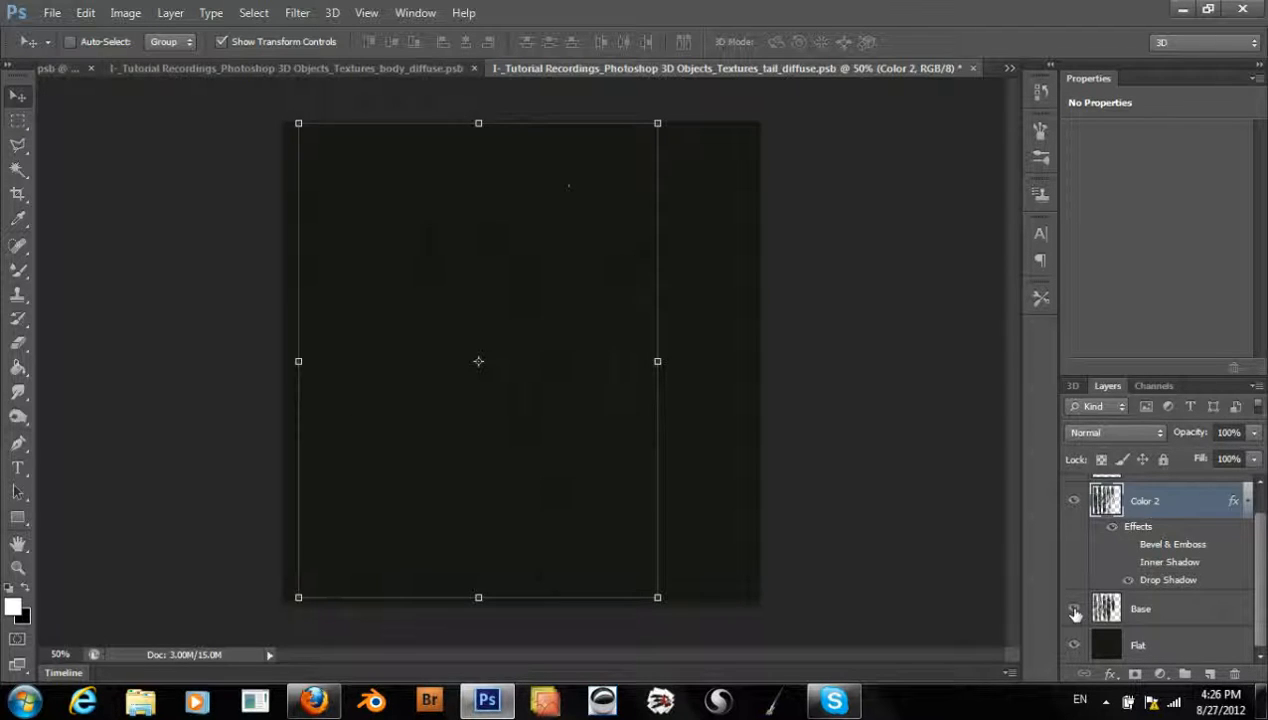
click(1075, 503)
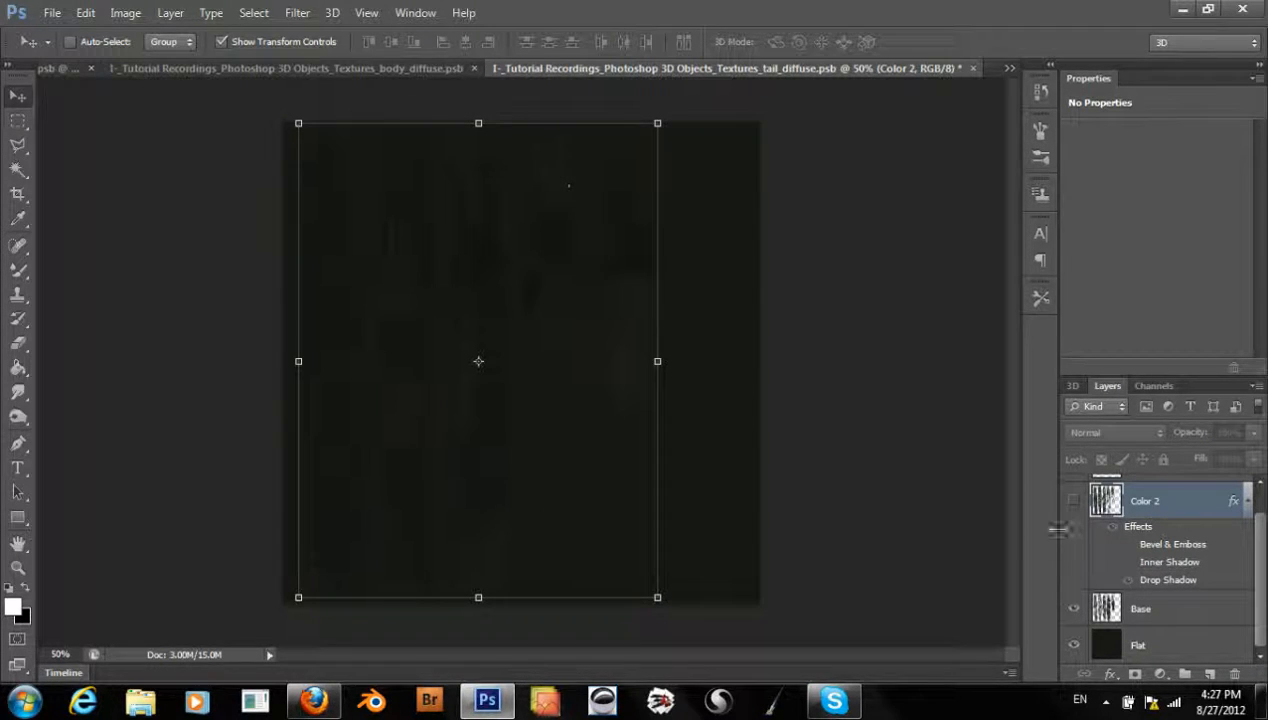
click(1074, 501)
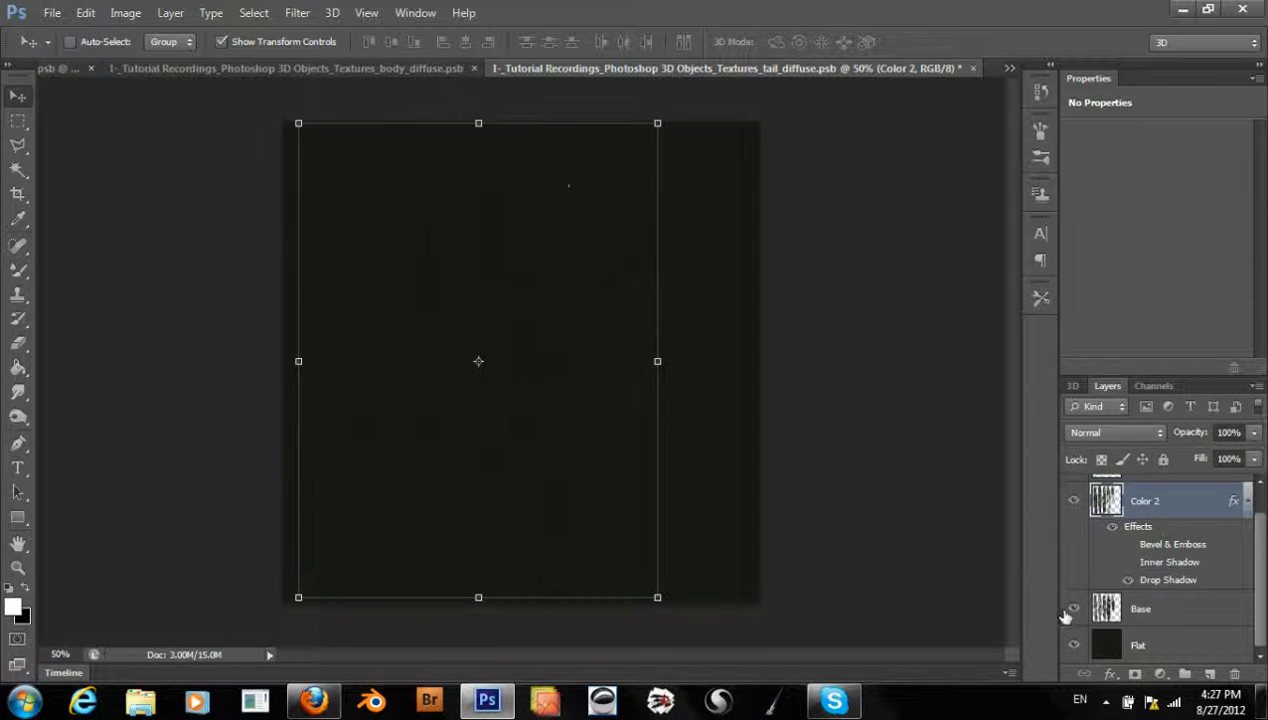
- Lower the opacity of the Color 2 layer to 70%
click(1254, 433)
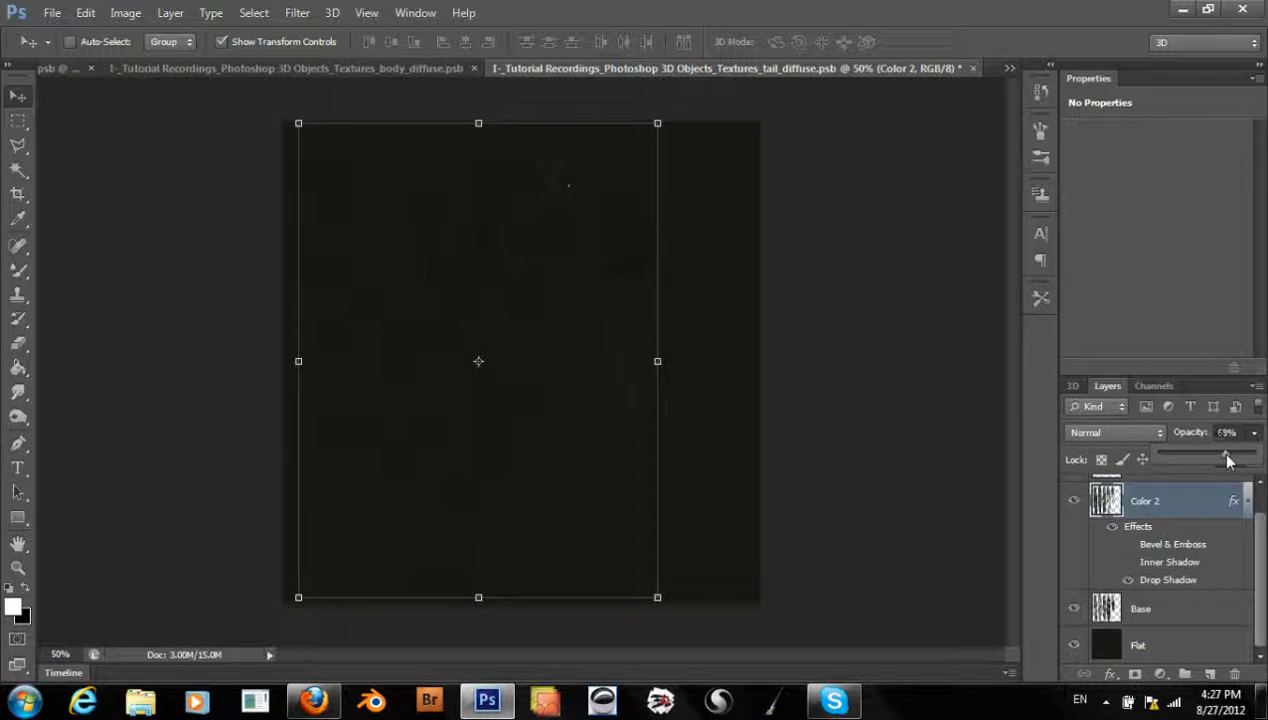
drag(1221, 457, 1220, 457)
click(1162, 635)
click(1162, 640)
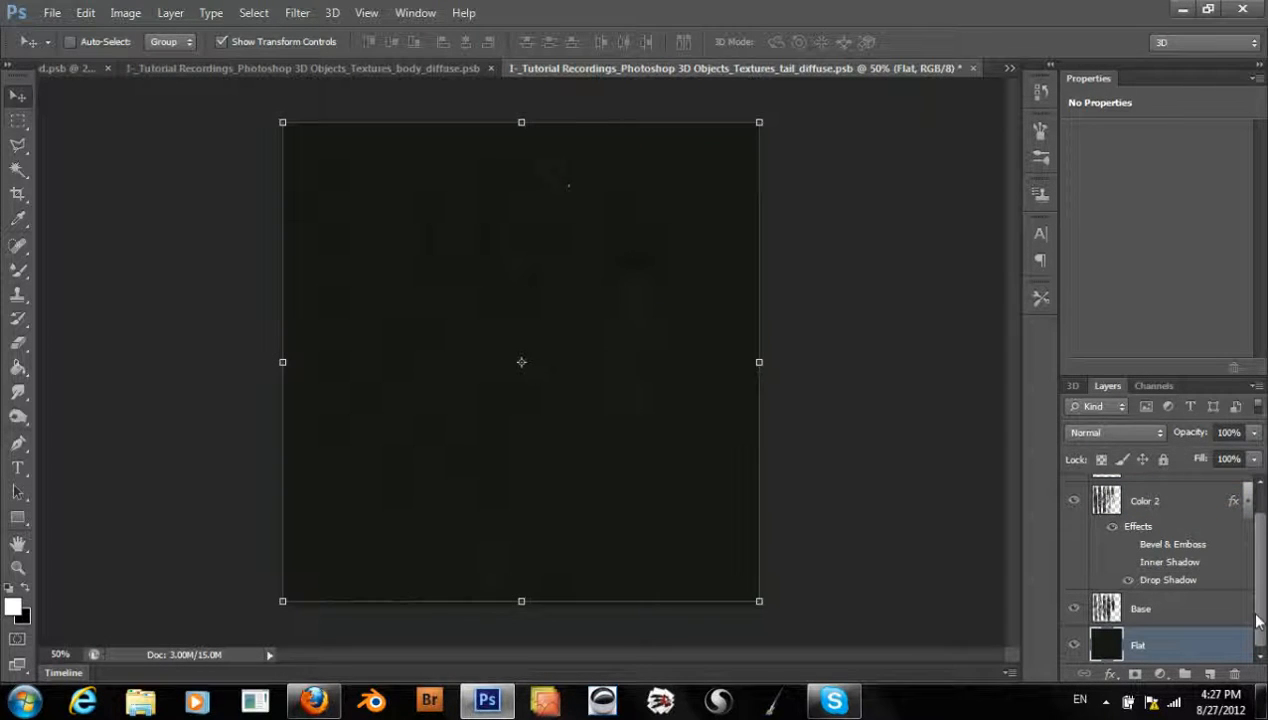
click(1212, 505)
click(1254, 434)
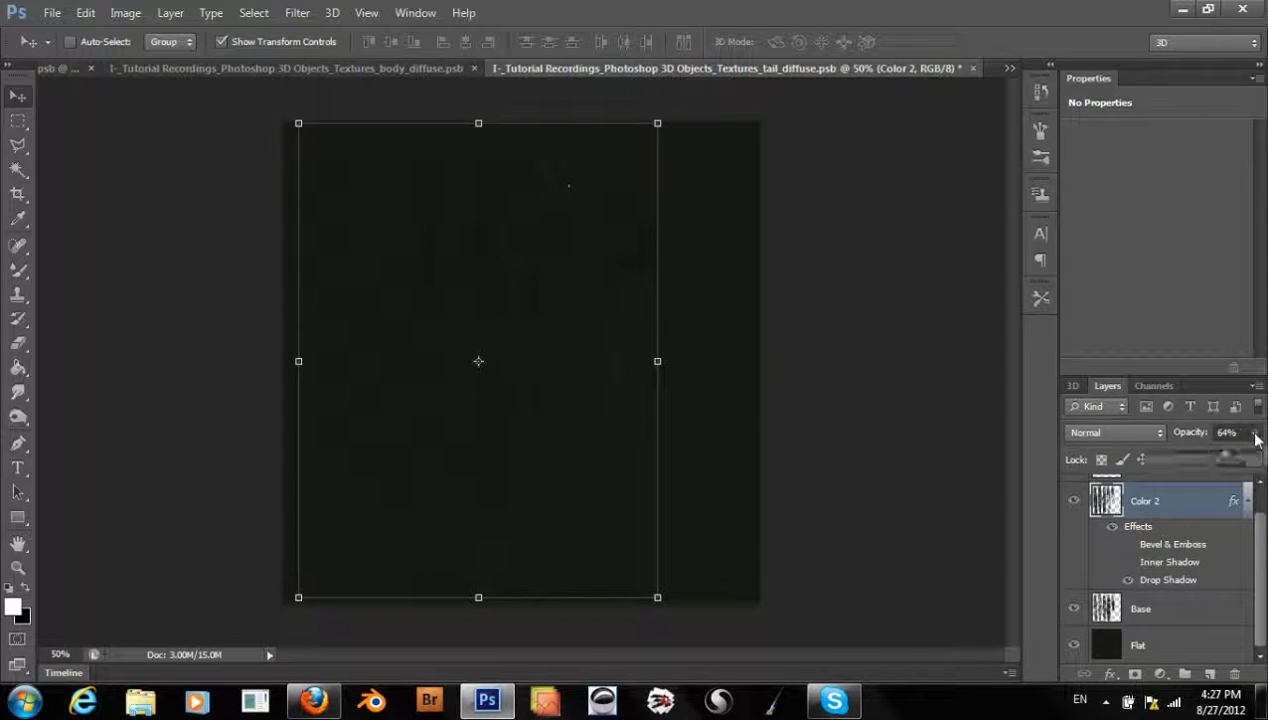
drag(1226, 456, 1231, 456)
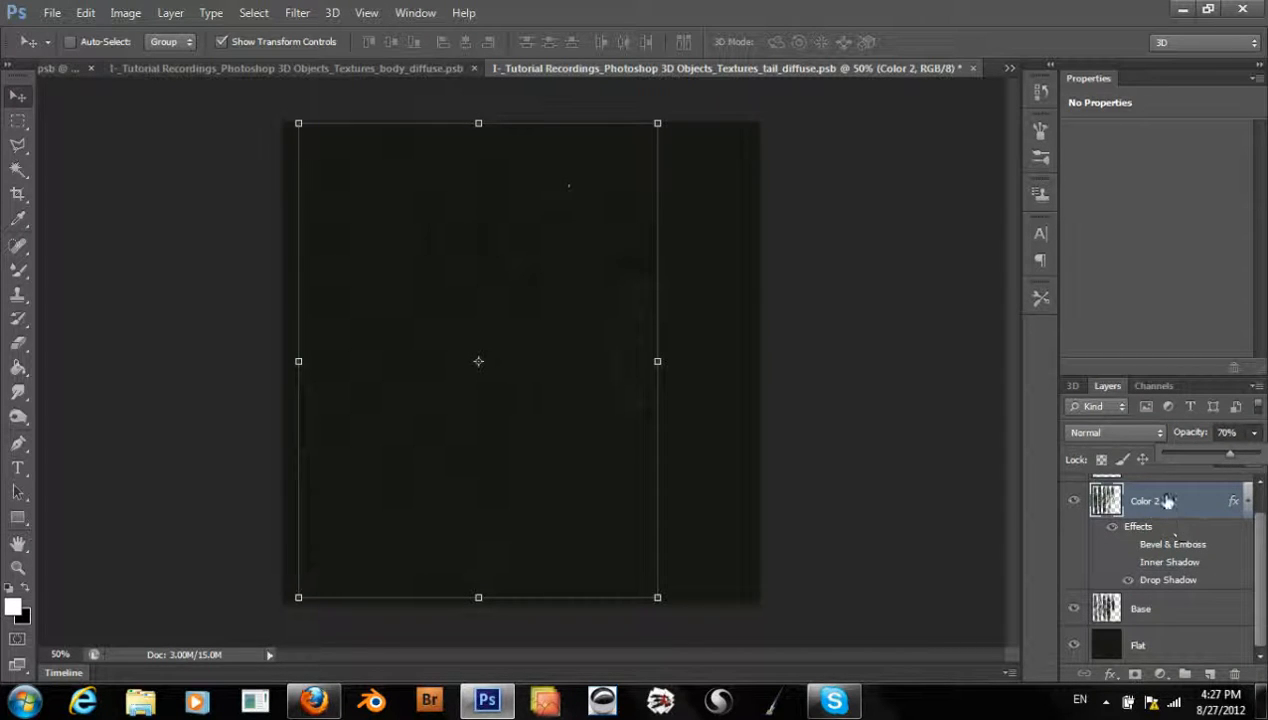
- Try the Overlay, Multiply and Soft Light blend modes on the Color 2 layer, ending on Normal
click(1124, 431)
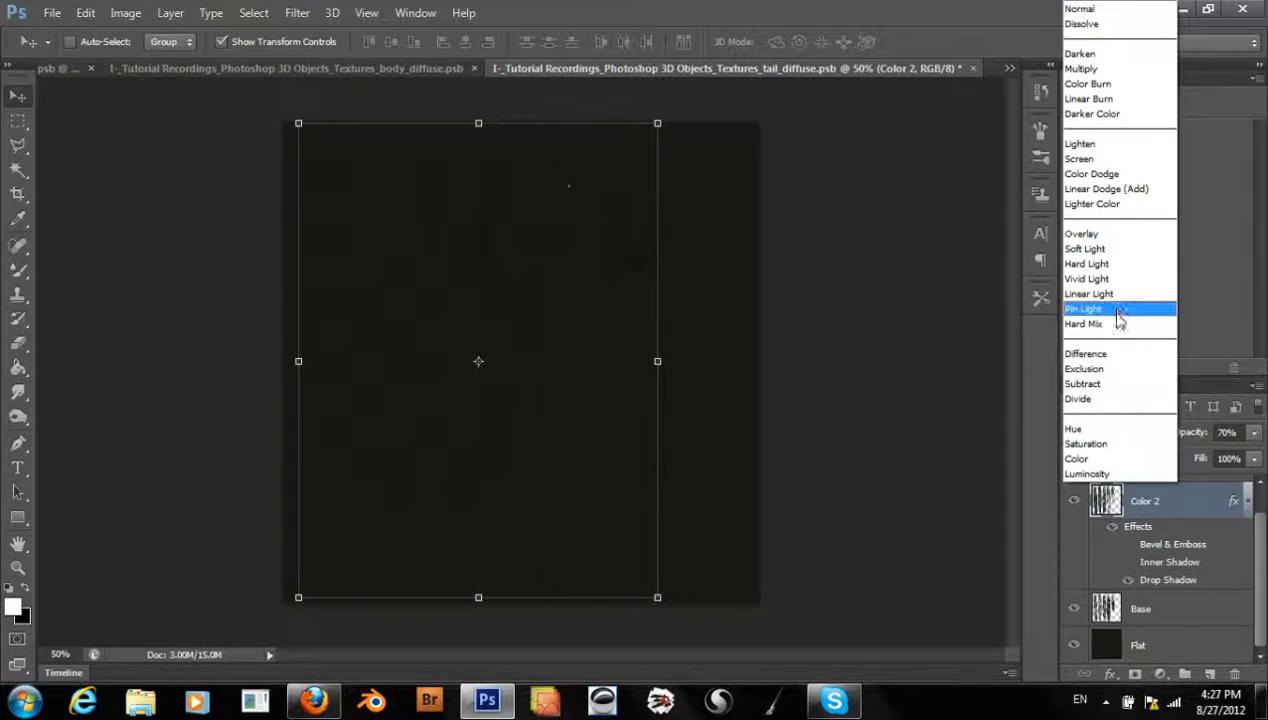
click(1116, 238)
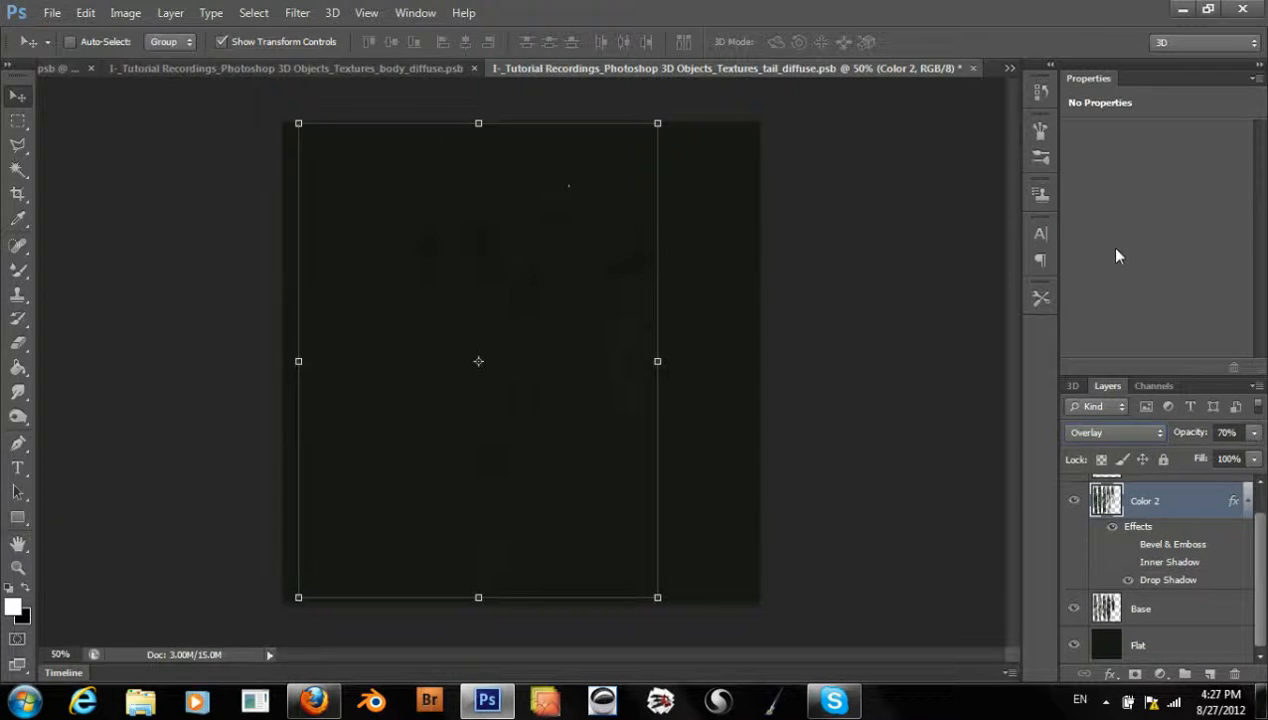
click(1138, 435)
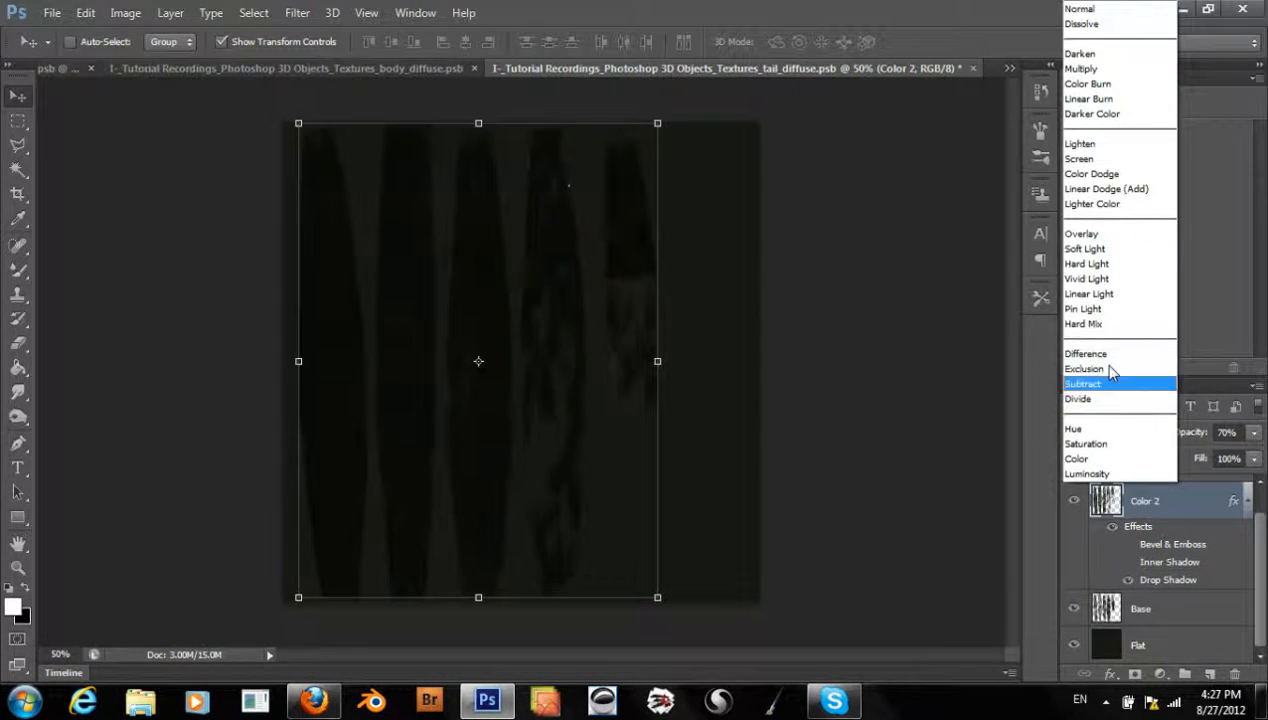
click(1090, 69)
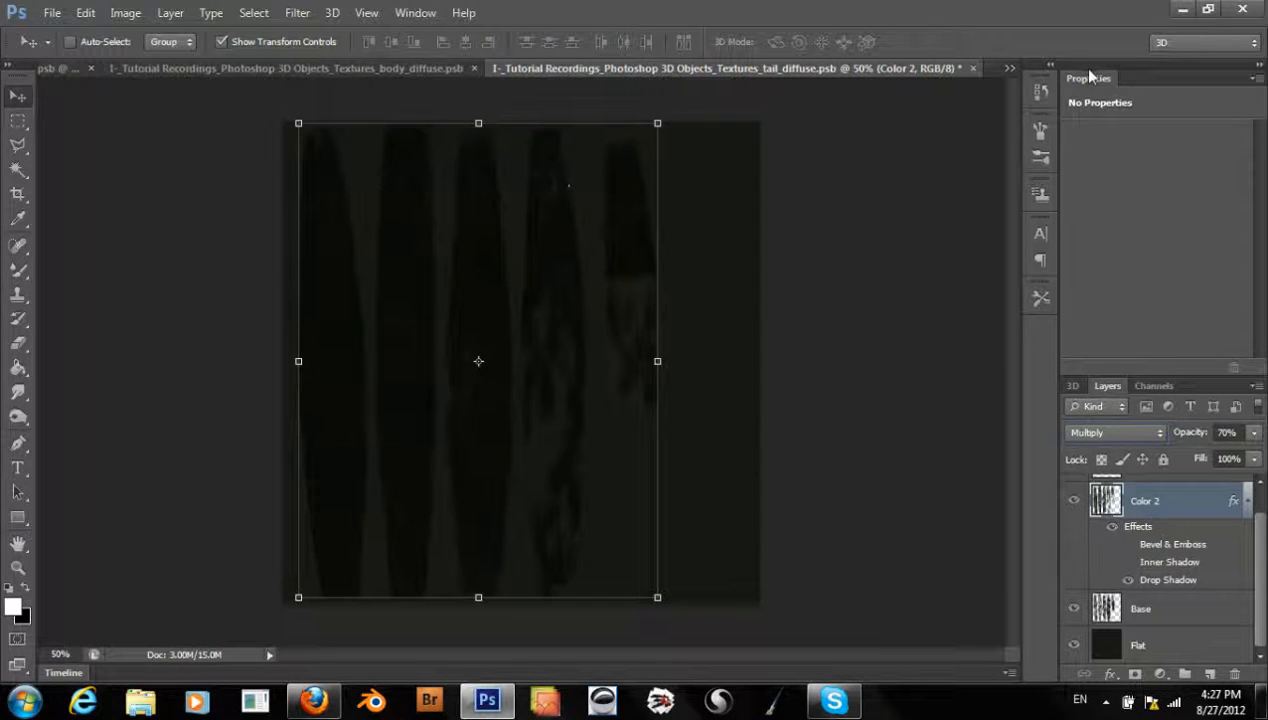
click(1107, 433)
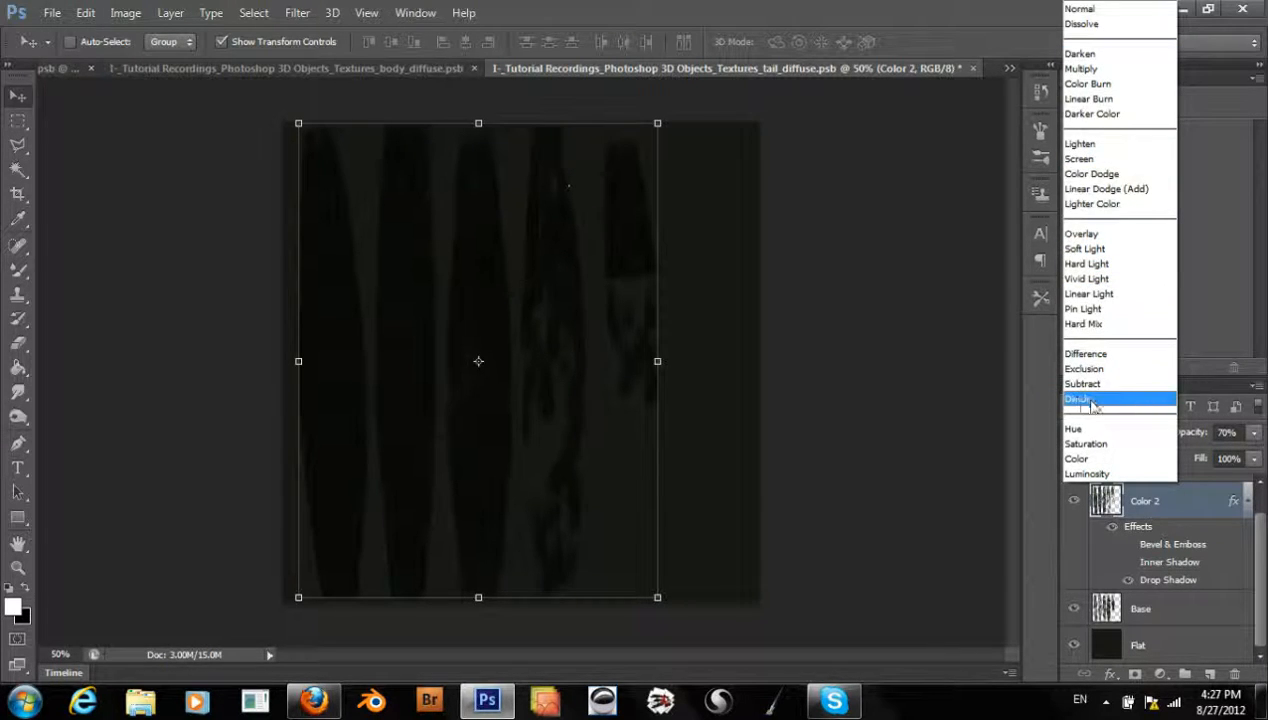
click(1120, 250)
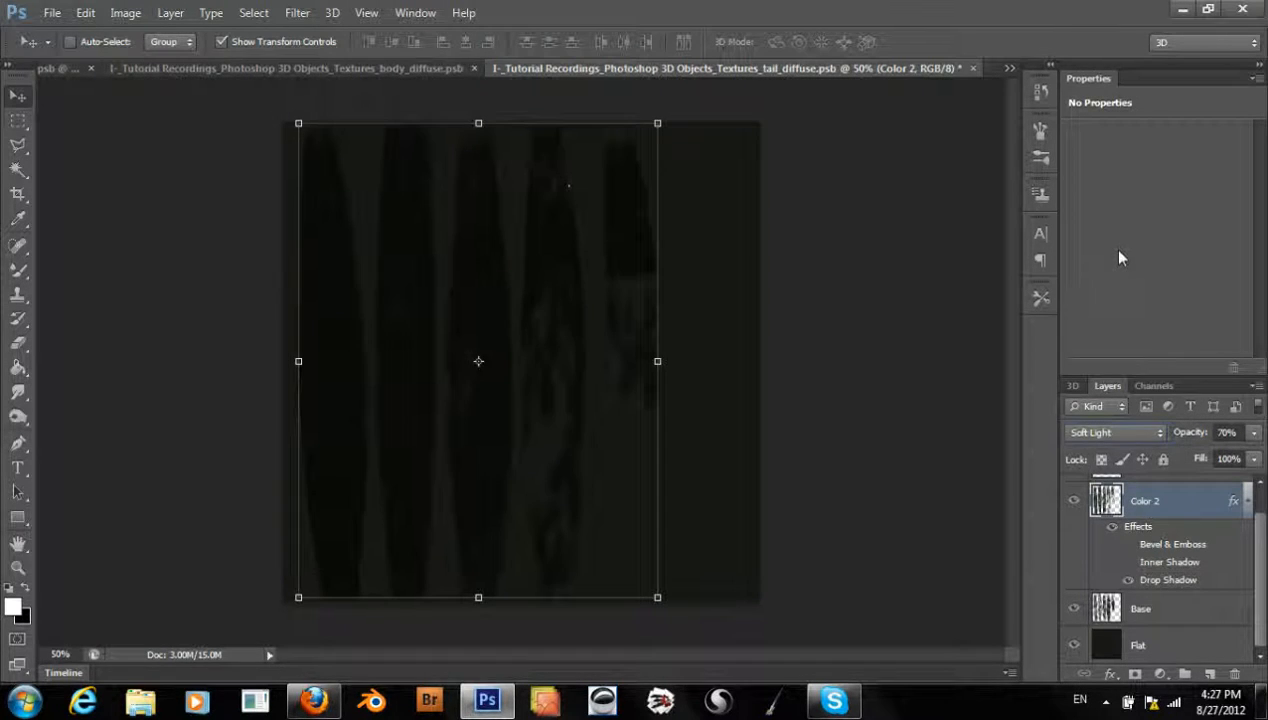
click(1116, 429)
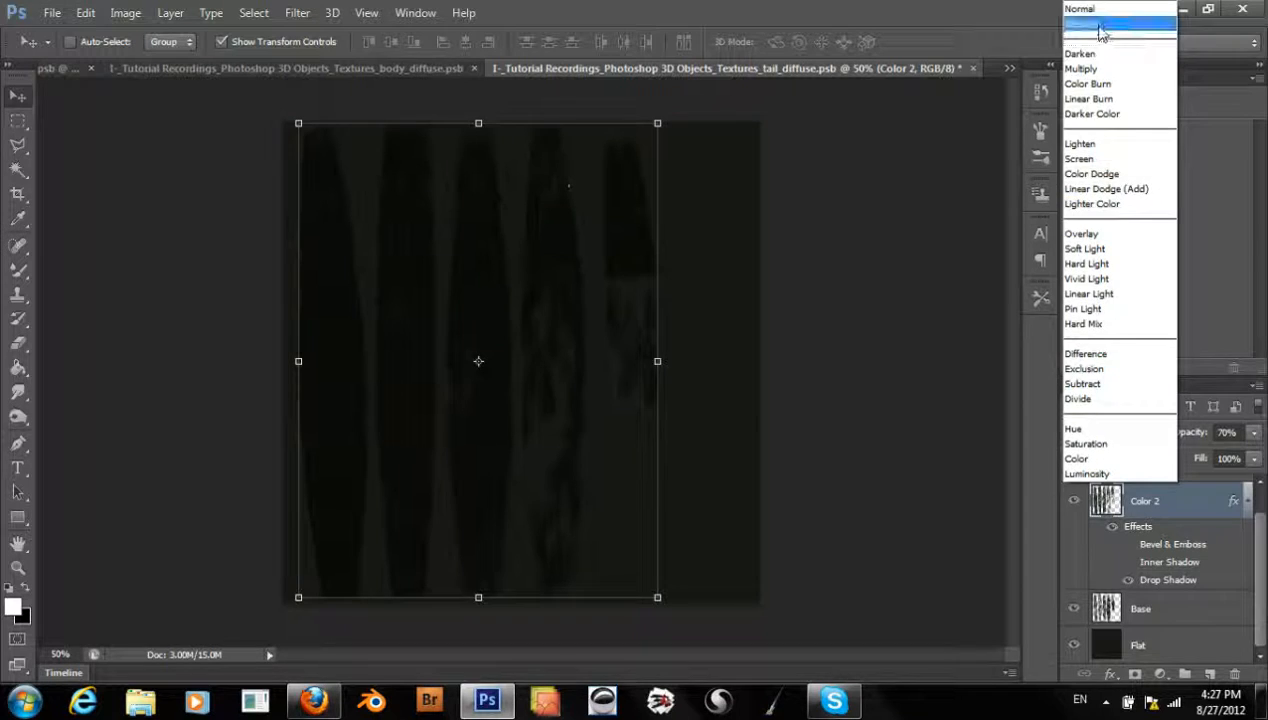
click(1095, 12)
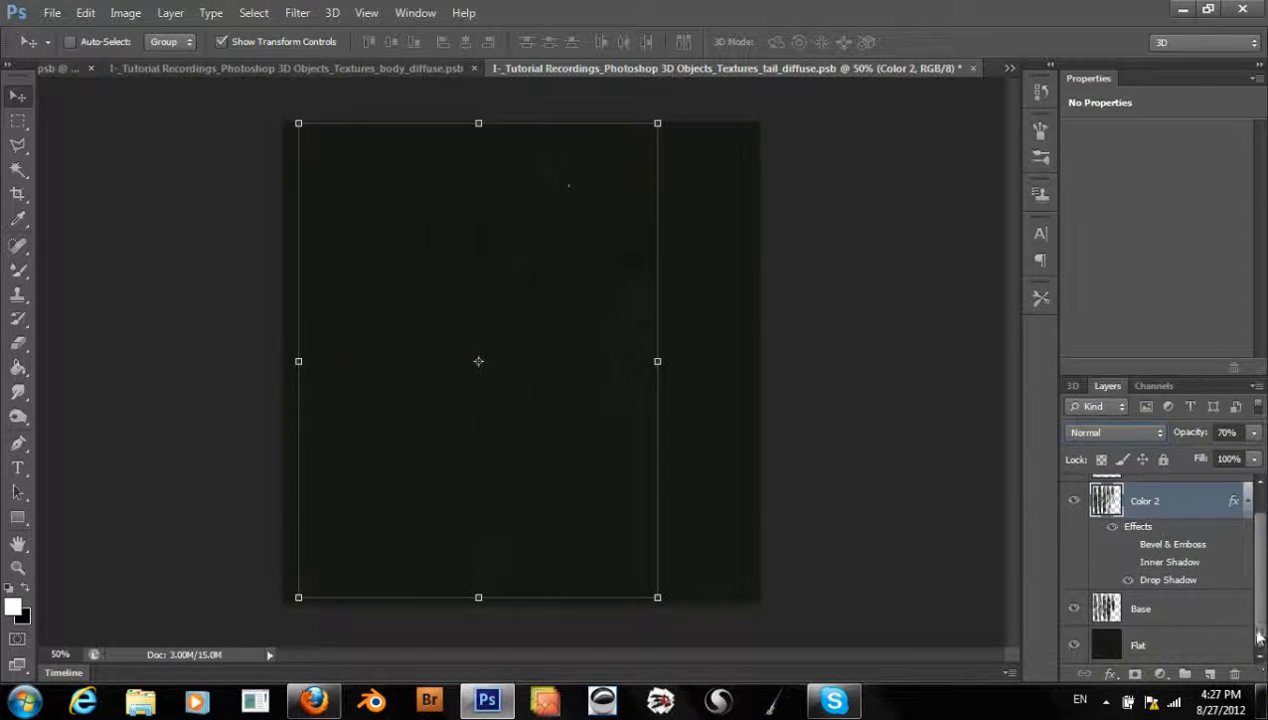
- Inspect the painted tail strokes without the dark Flat background by toggling layer visibility, leaving Flat visible
click(1172, 612)
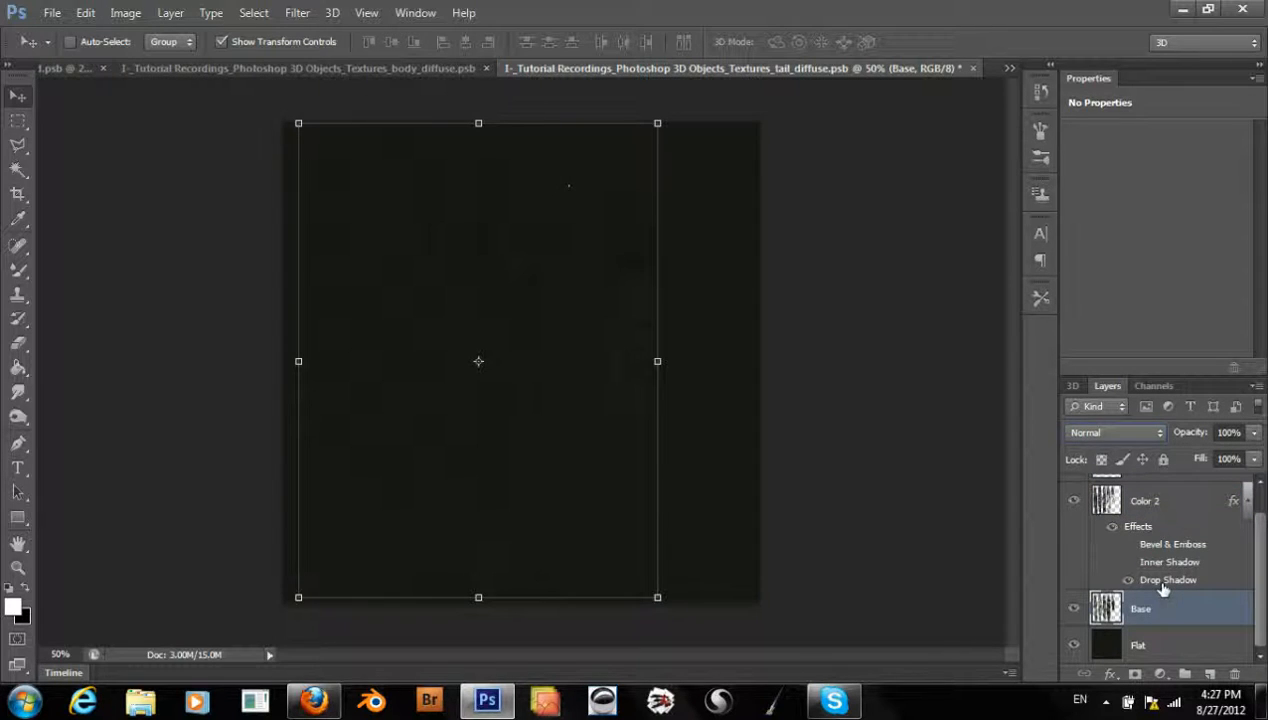
click(1150, 514)
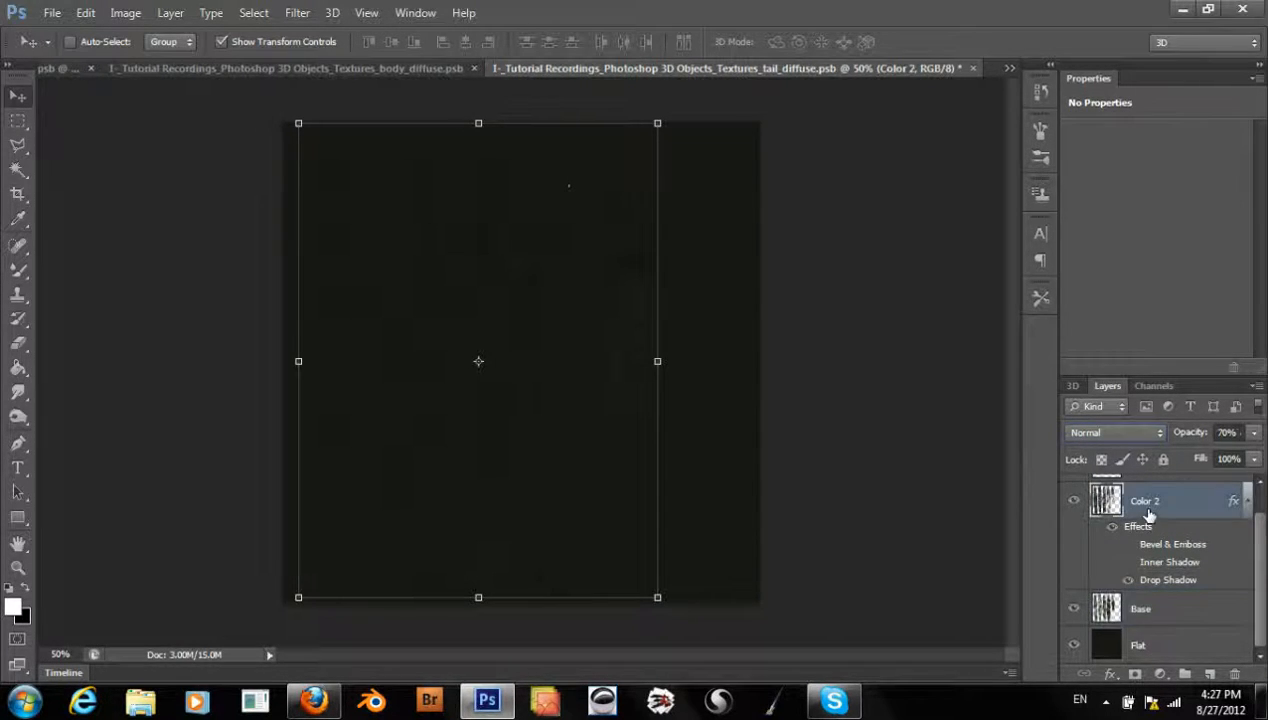
click(1140, 602)
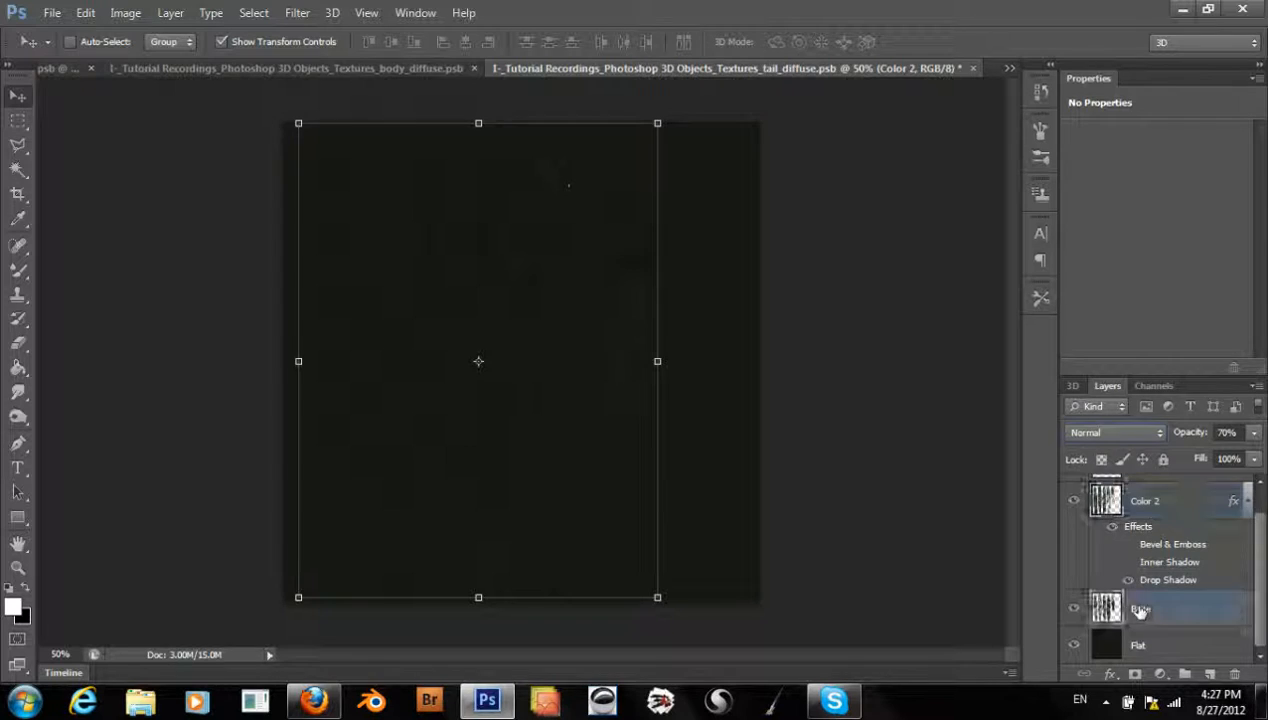
click(1074, 610)
click(1074, 648)
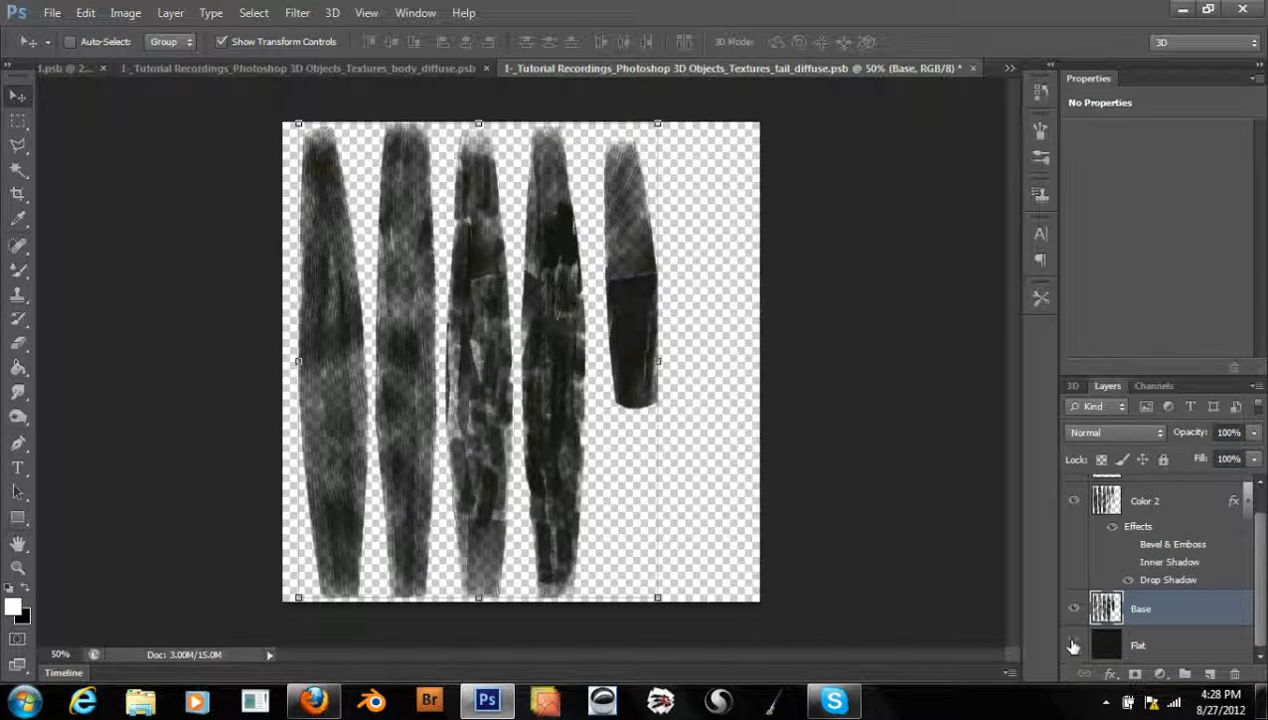
click(1074, 648)
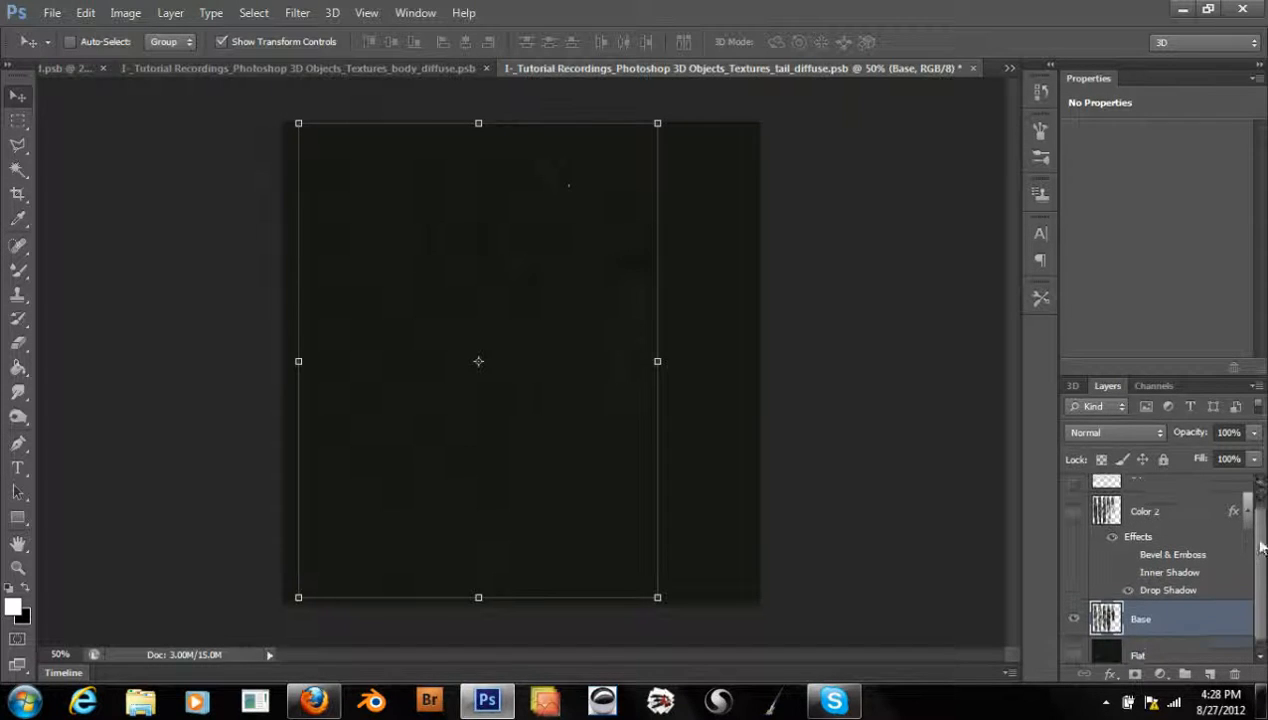
- Select the Color 2 layer, then collapse and re-expand its list of effects
scroll(1248, 550, up, 1)
click(1158, 535)
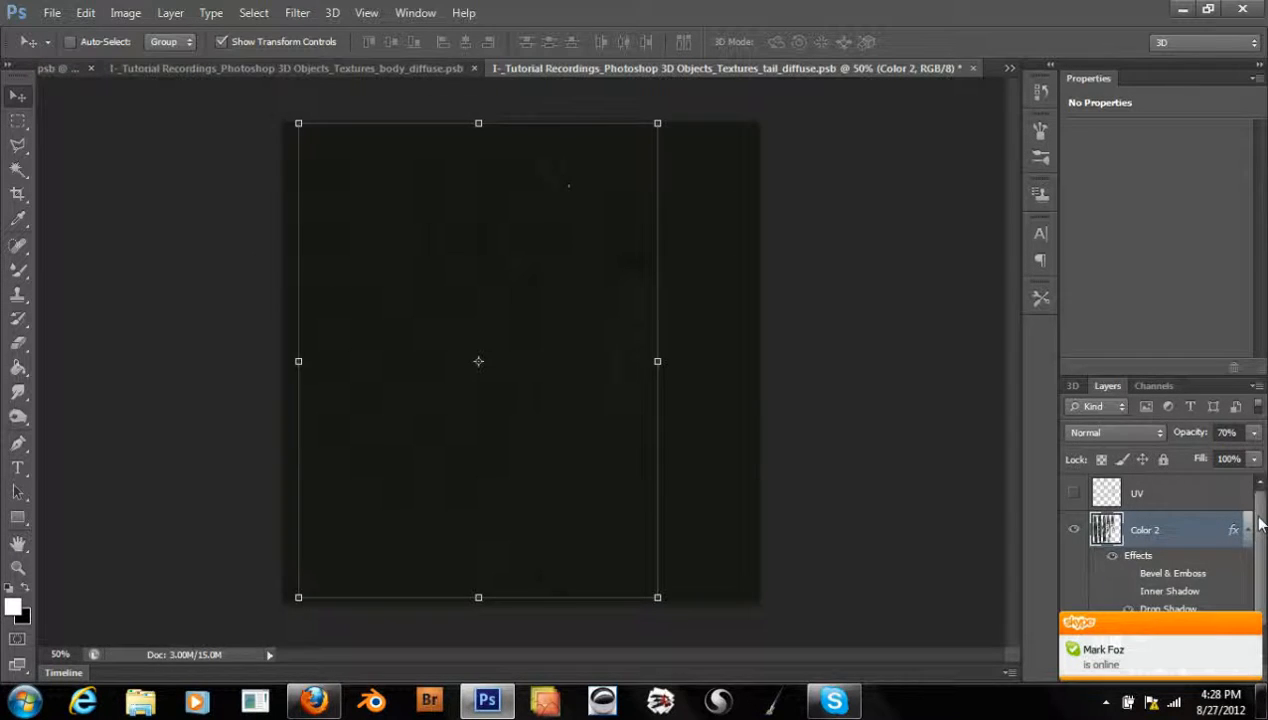
drag(1259, 519, 1259, 532)
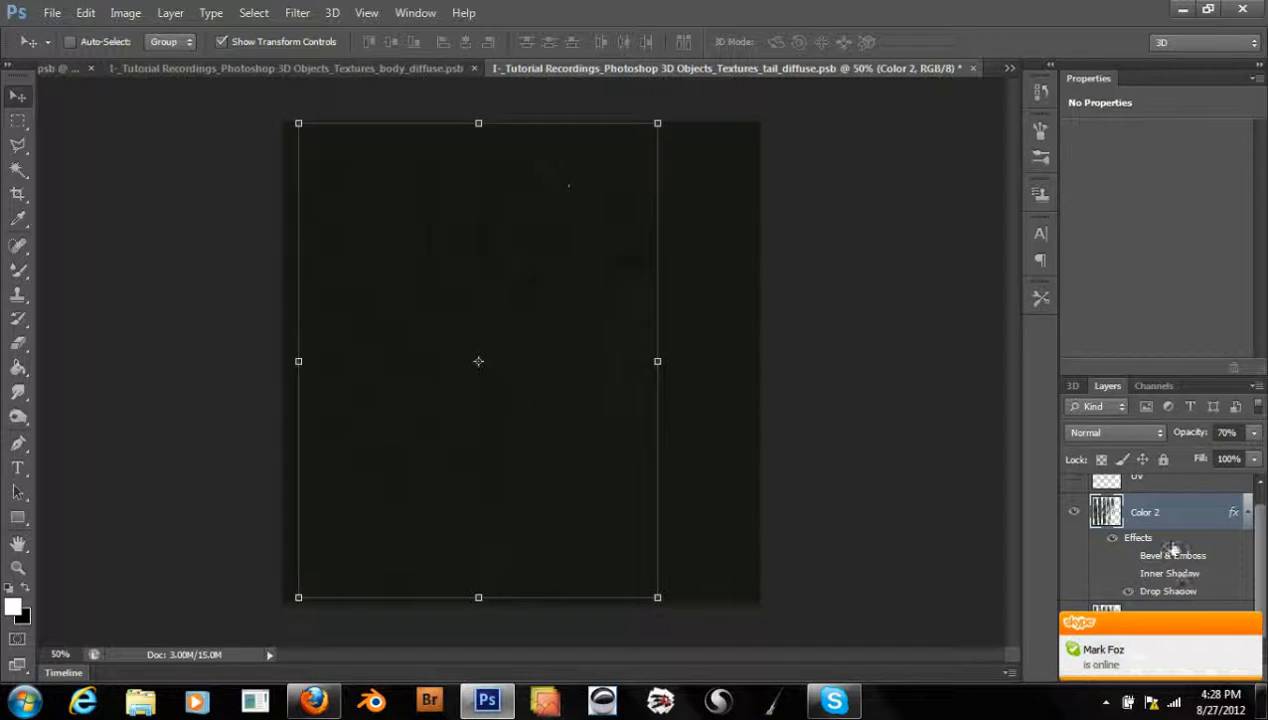
click(1246, 514)
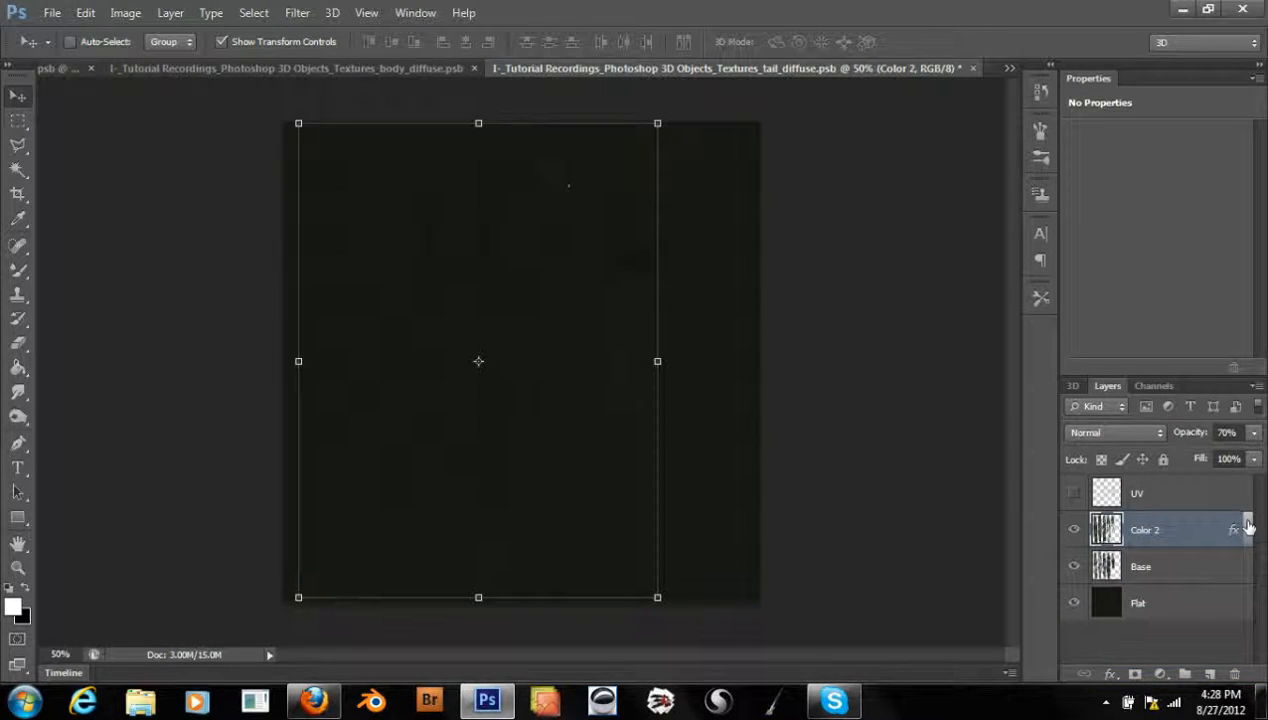
click(1247, 526)
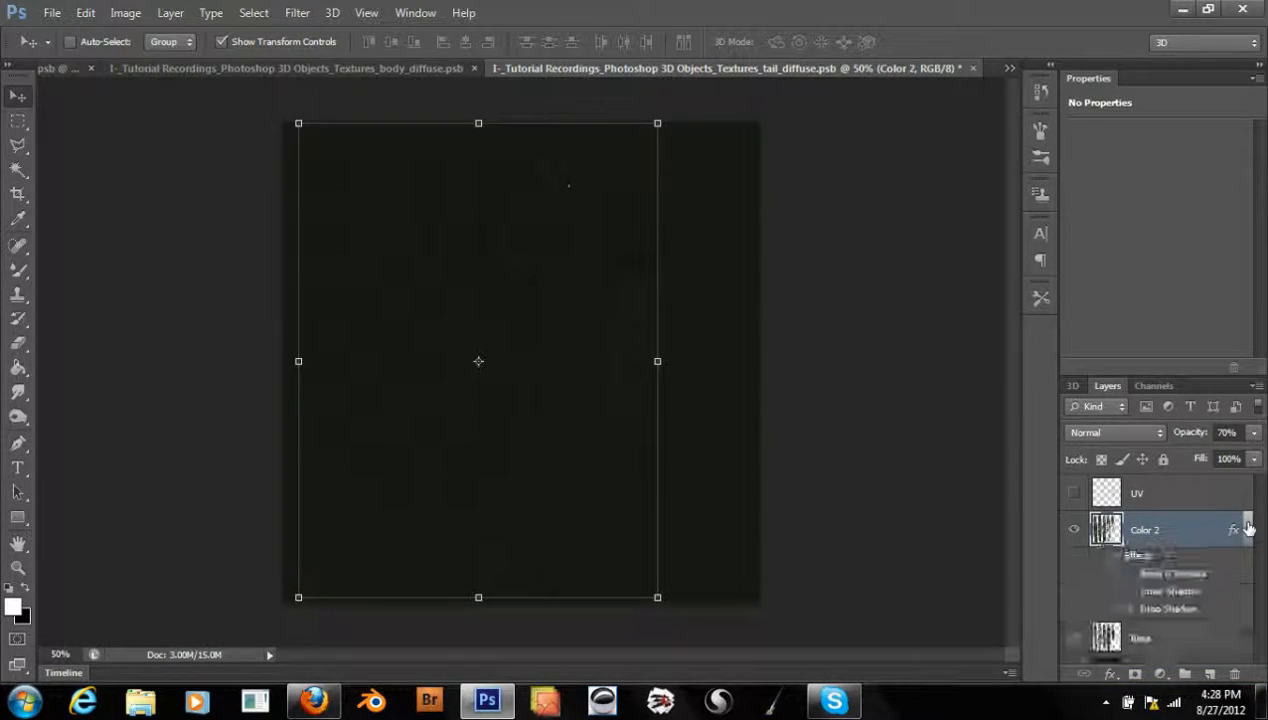
- Open the Layer Style settings of the Color 2 layer
right_click(1163, 547)
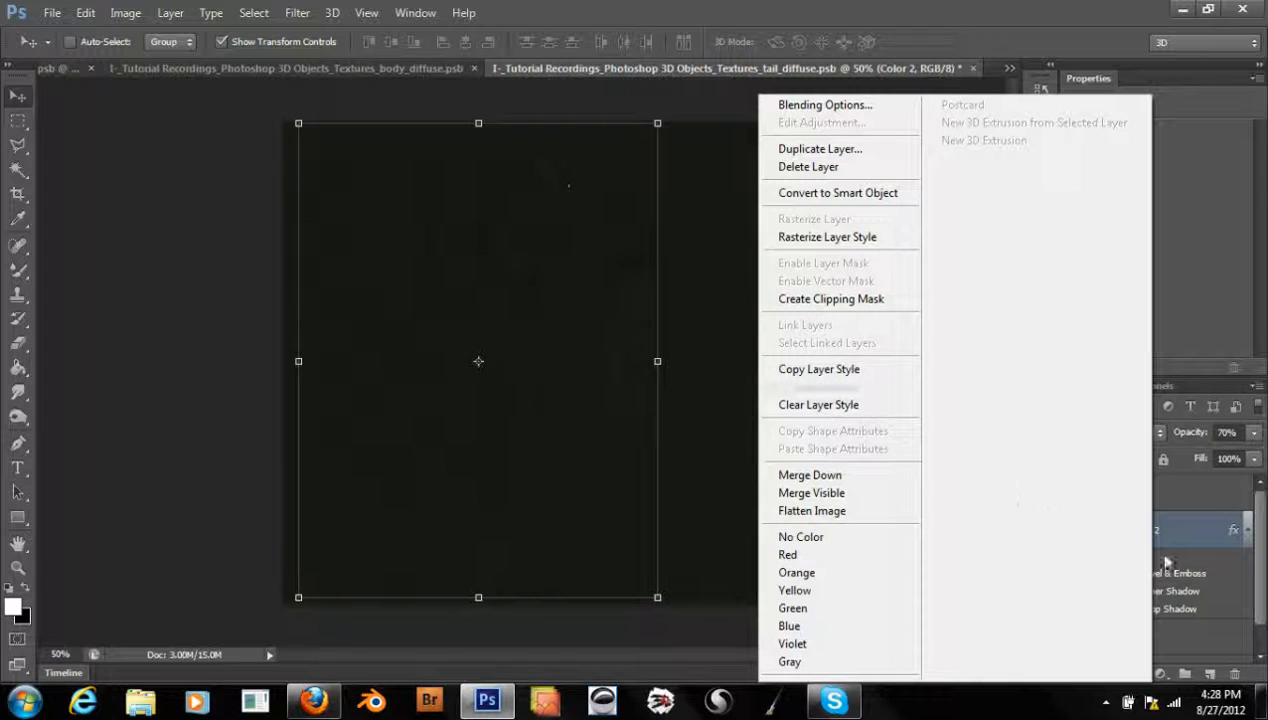
click(1197, 543)
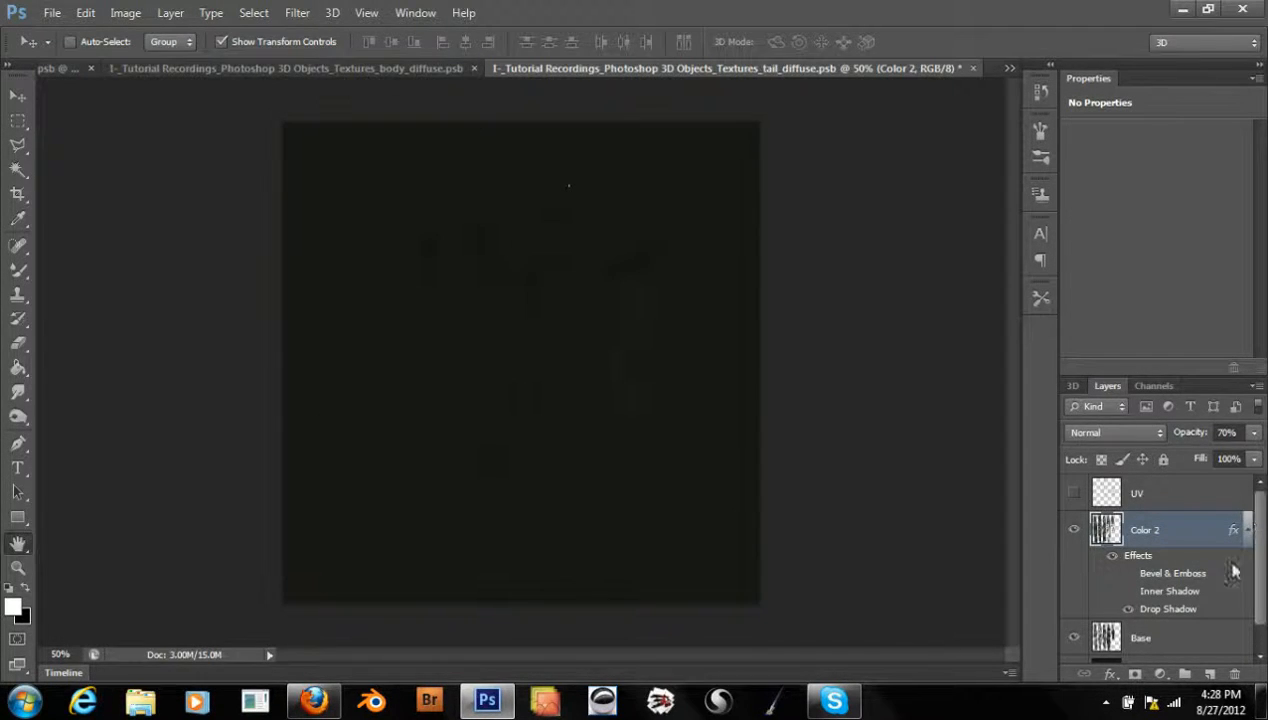
double_click(1184, 562)
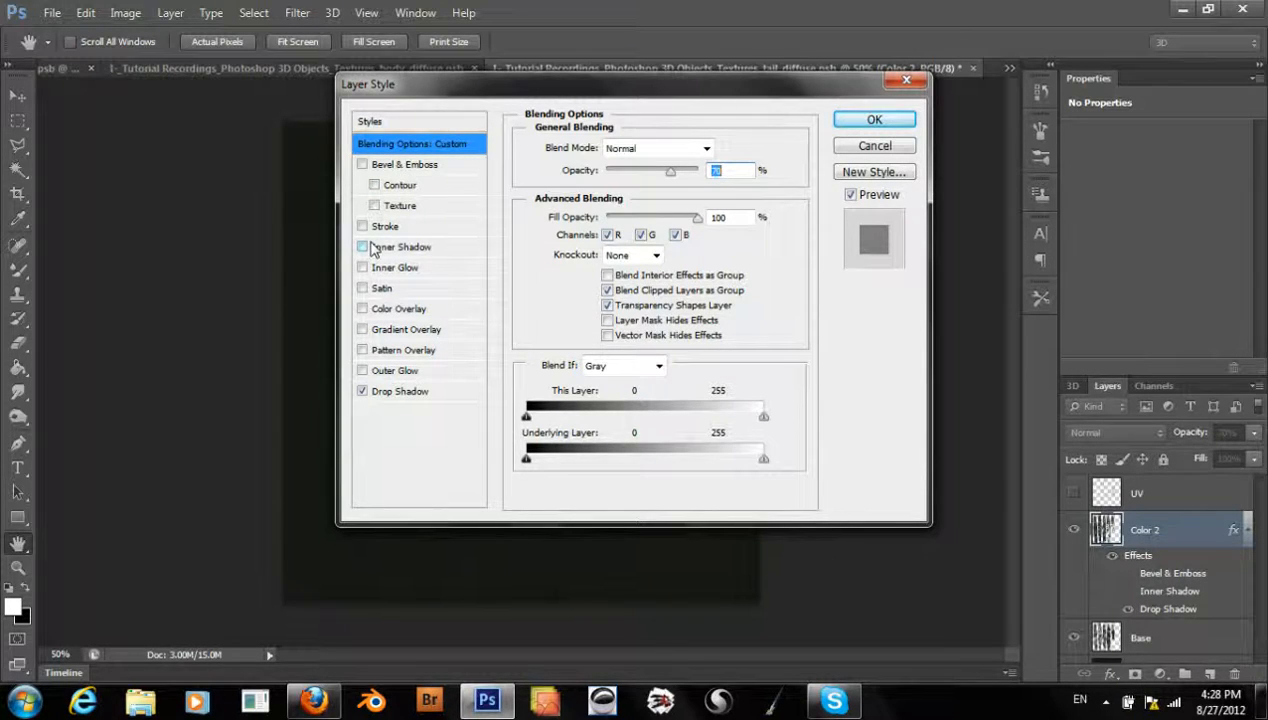
- Show the Drop Shadow settings of the Color 2 layer and move the Layer Style dialog off the tail texture
click(388, 392)
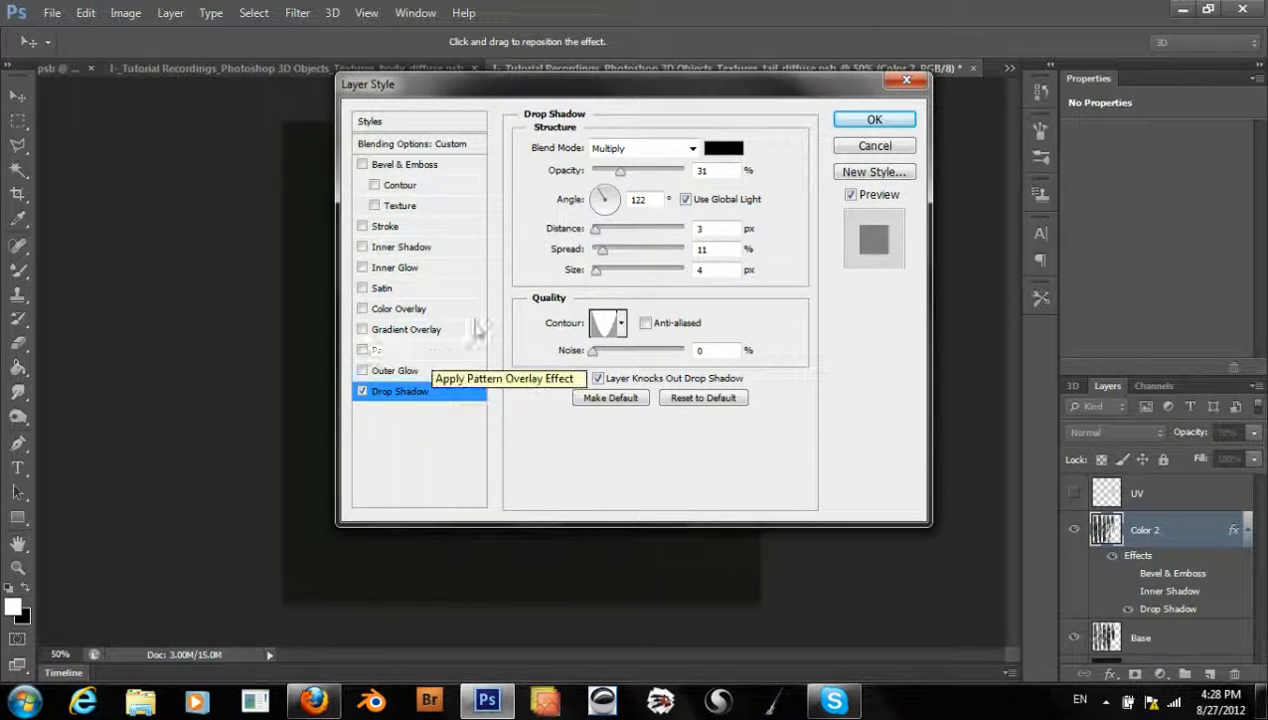
click(660, 150)
click(690, 148)
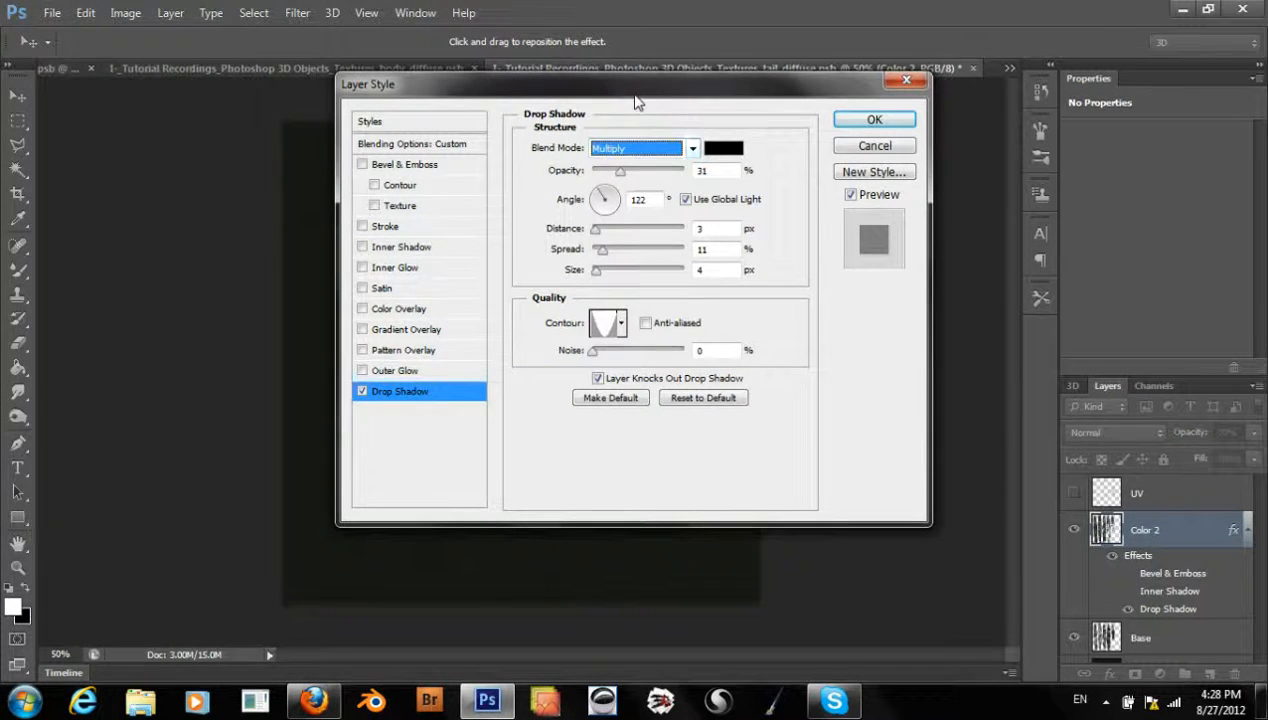
drag(653, 103, 1005, 146)
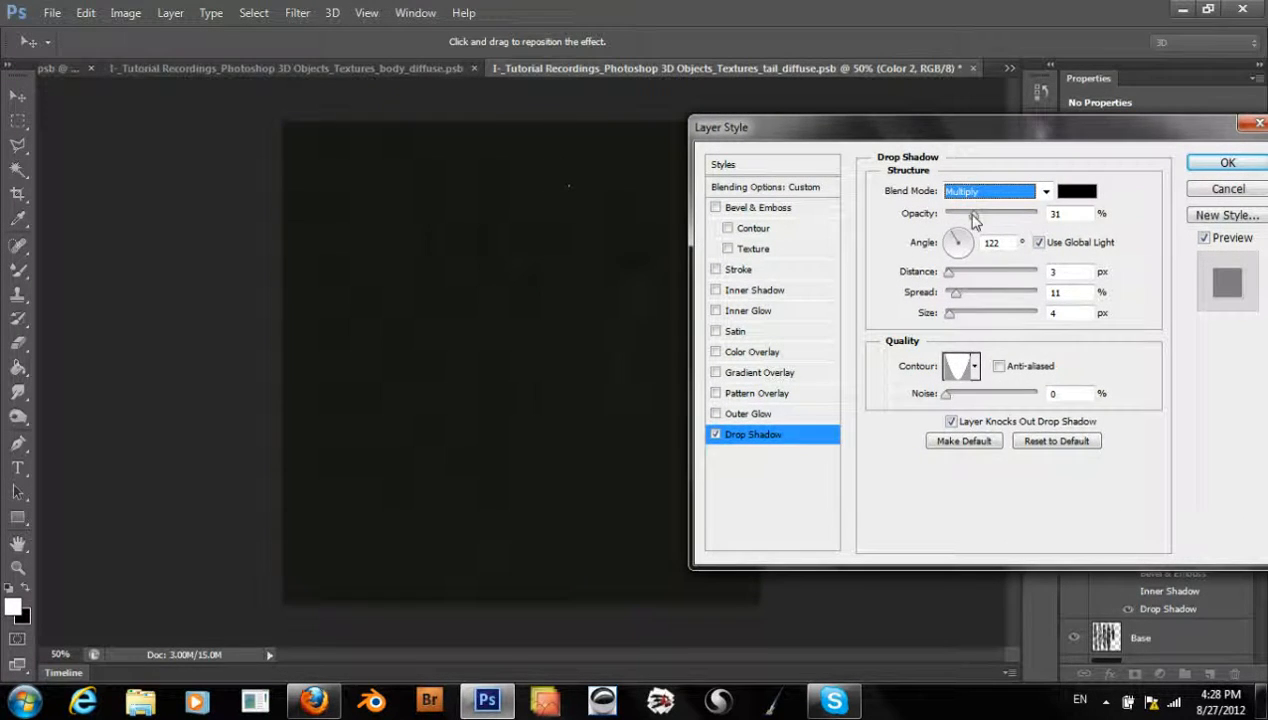
- Try the Normal blend mode on the drop shadow, return it to Multiply, and view the available contour presets
click(984, 192)
click(975, 208)
click(979, 193)
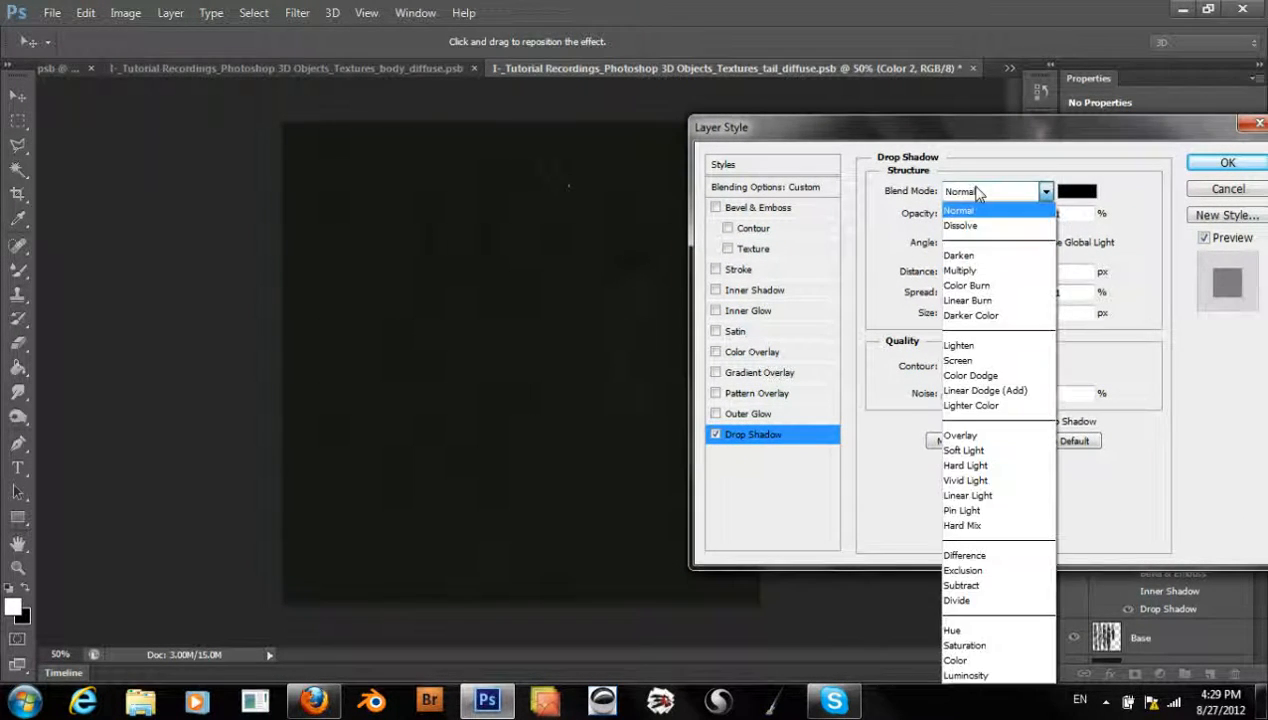
click(963, 271)
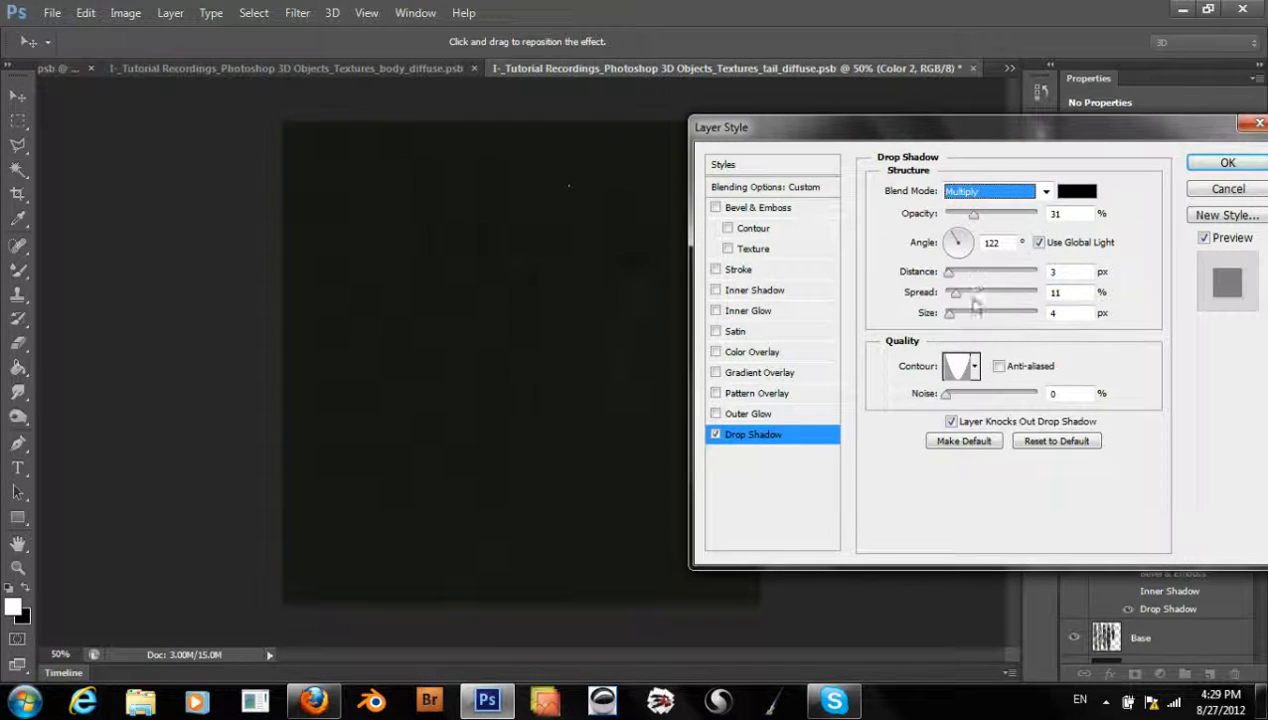
click(976, 369)
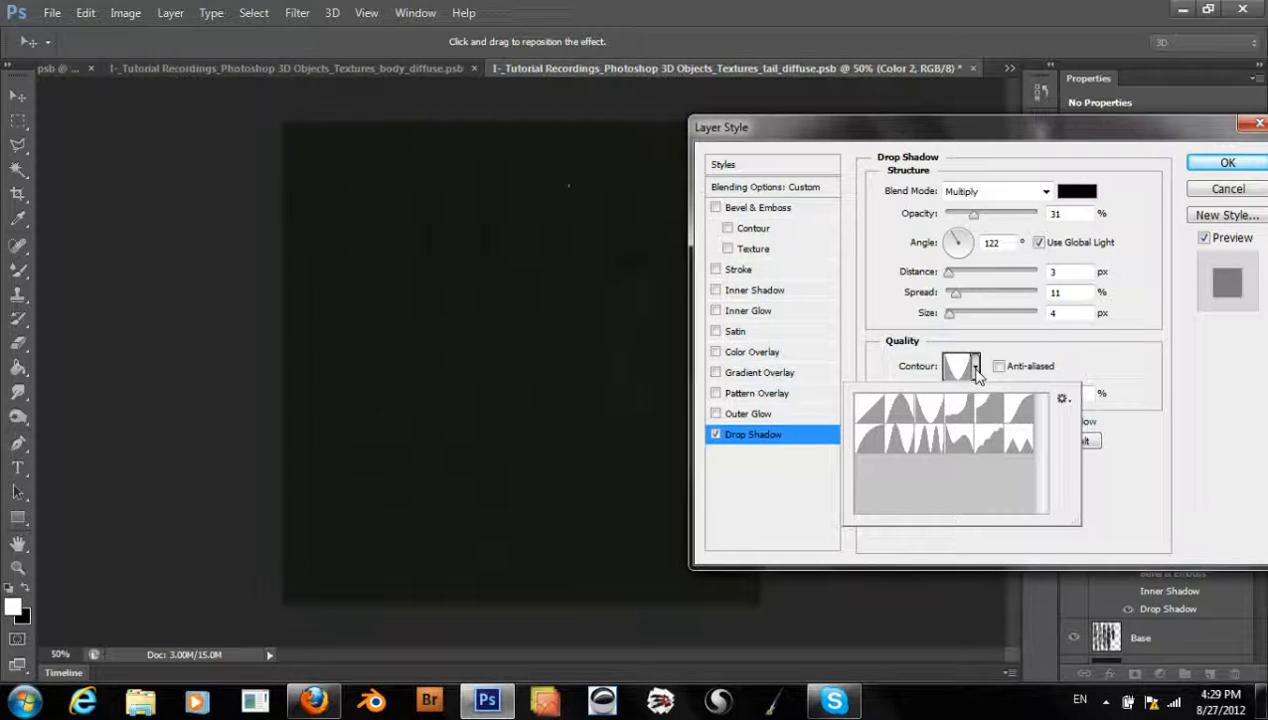
click(976, 371)
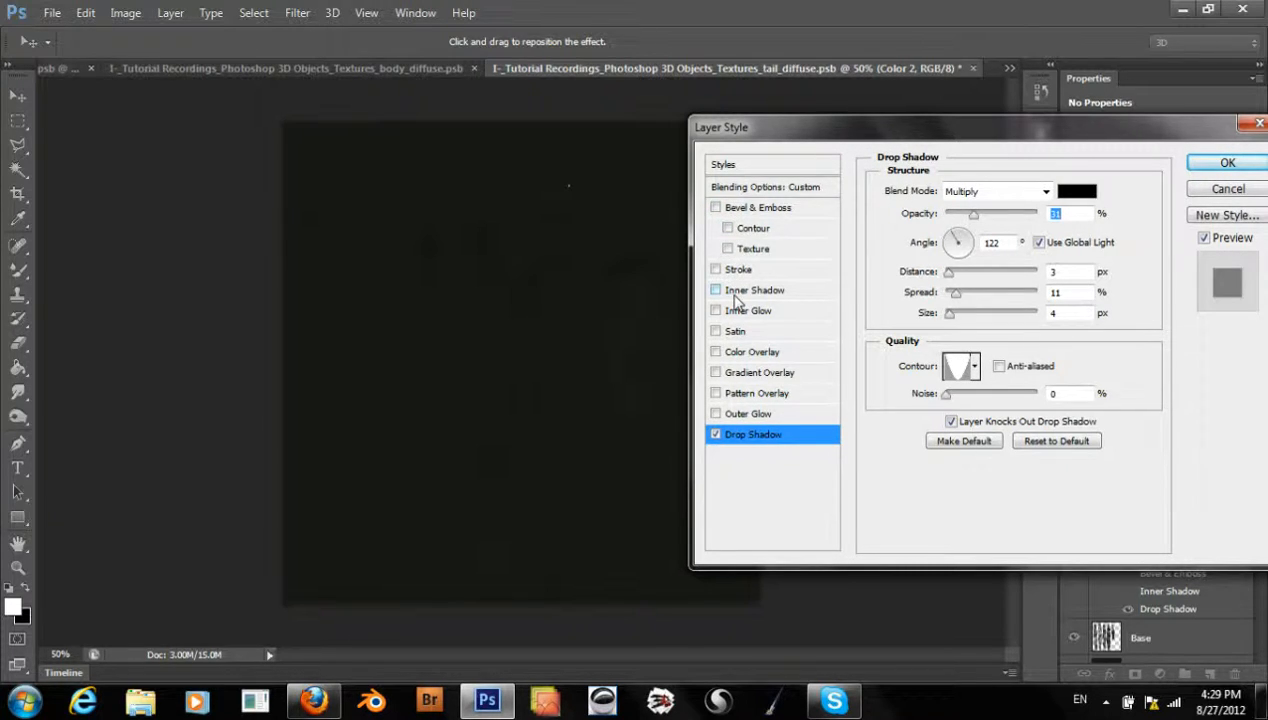
- Preview Bevel & Emboss on the Color 2 layer, leave it disabled, and accept the layer style
click(740, 209)
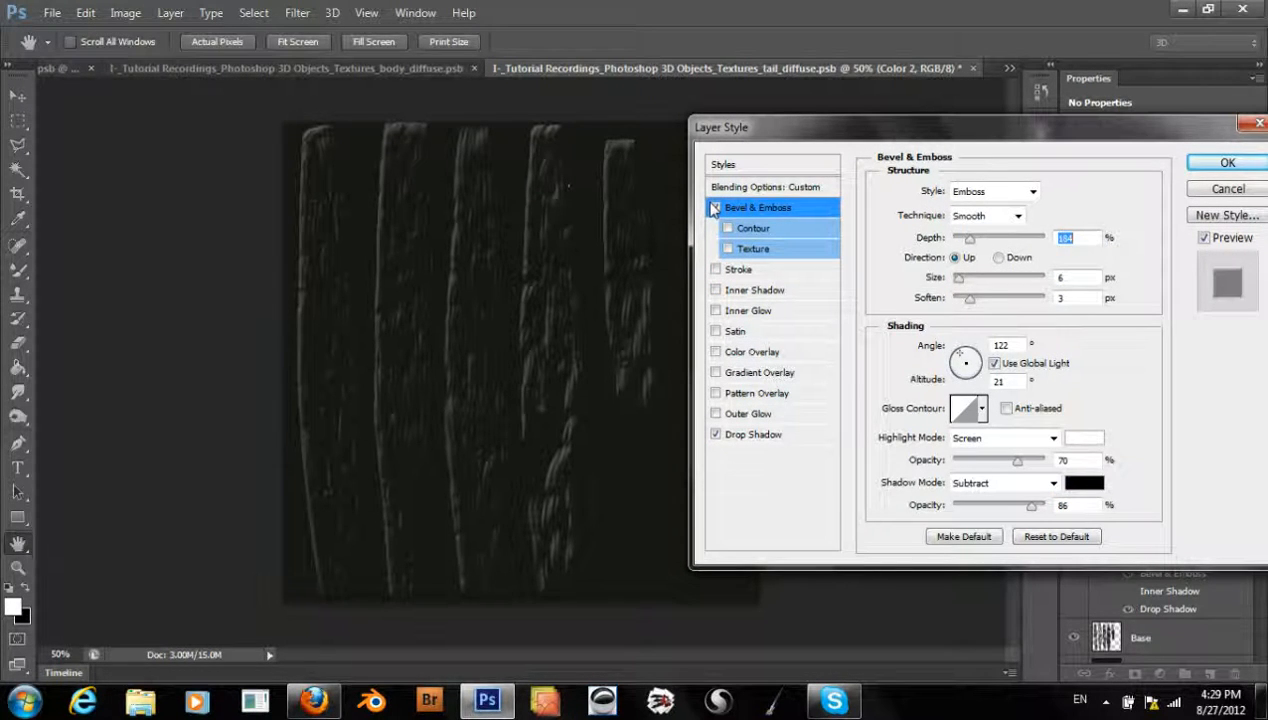
click(714, 208)
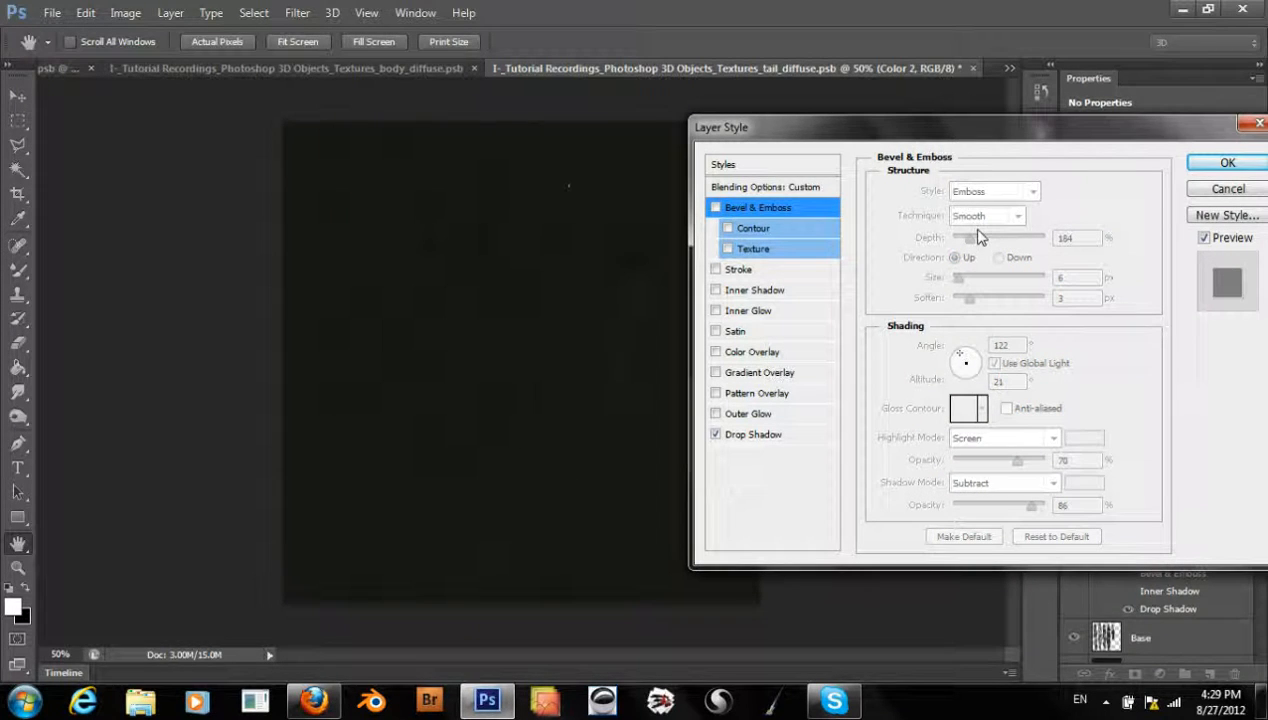
click(1225, 163)
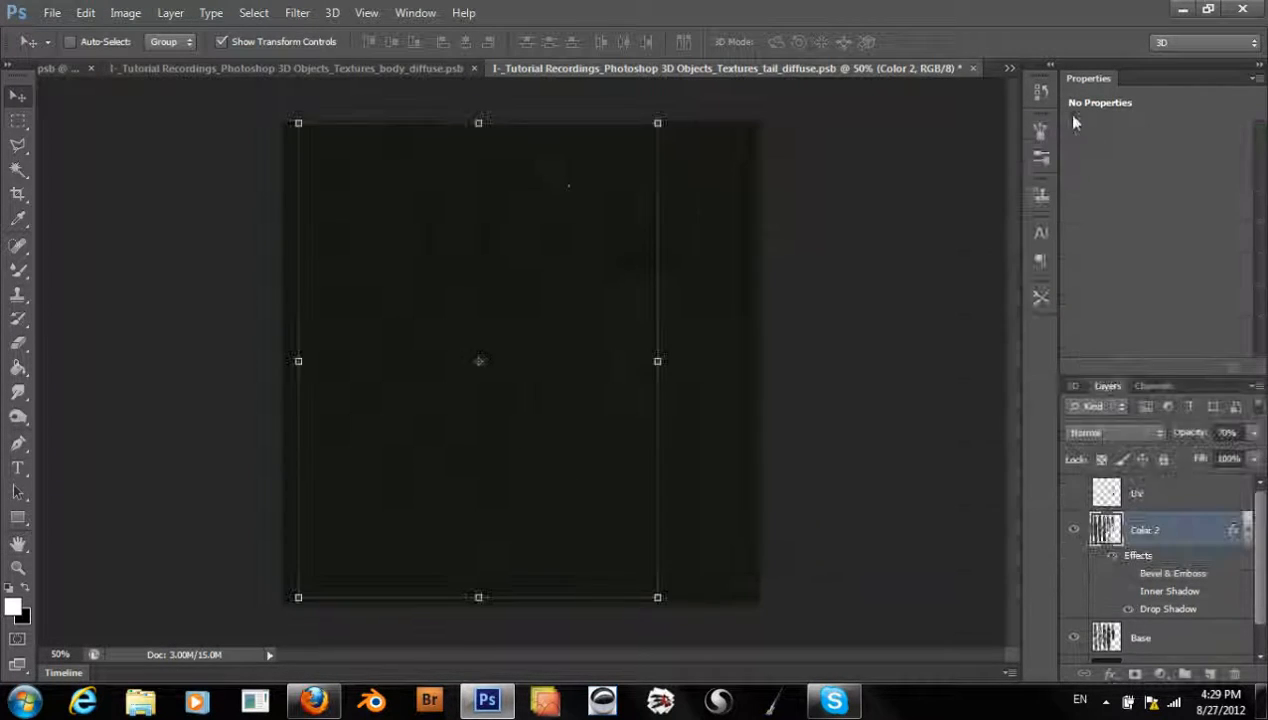
- Switch to the tail_bump.psb document and open the Layer Style settings of Layer 1
click(1009, 68)
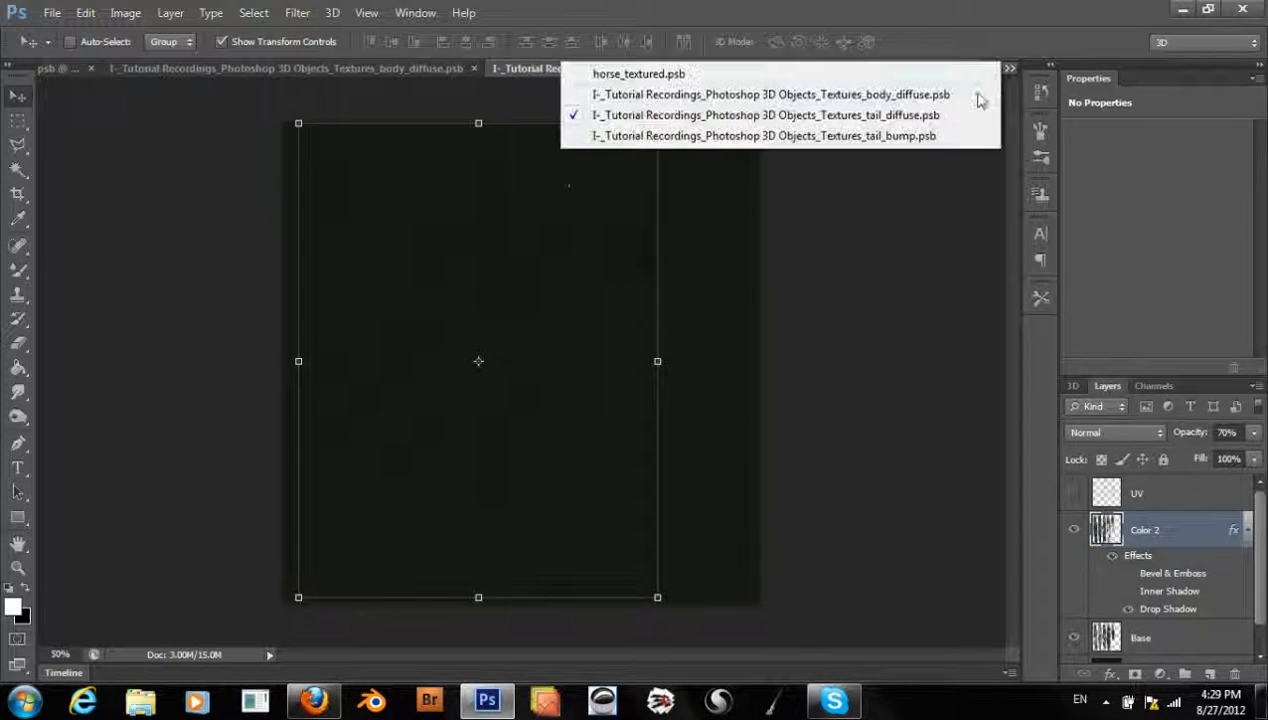
click(905, 138)
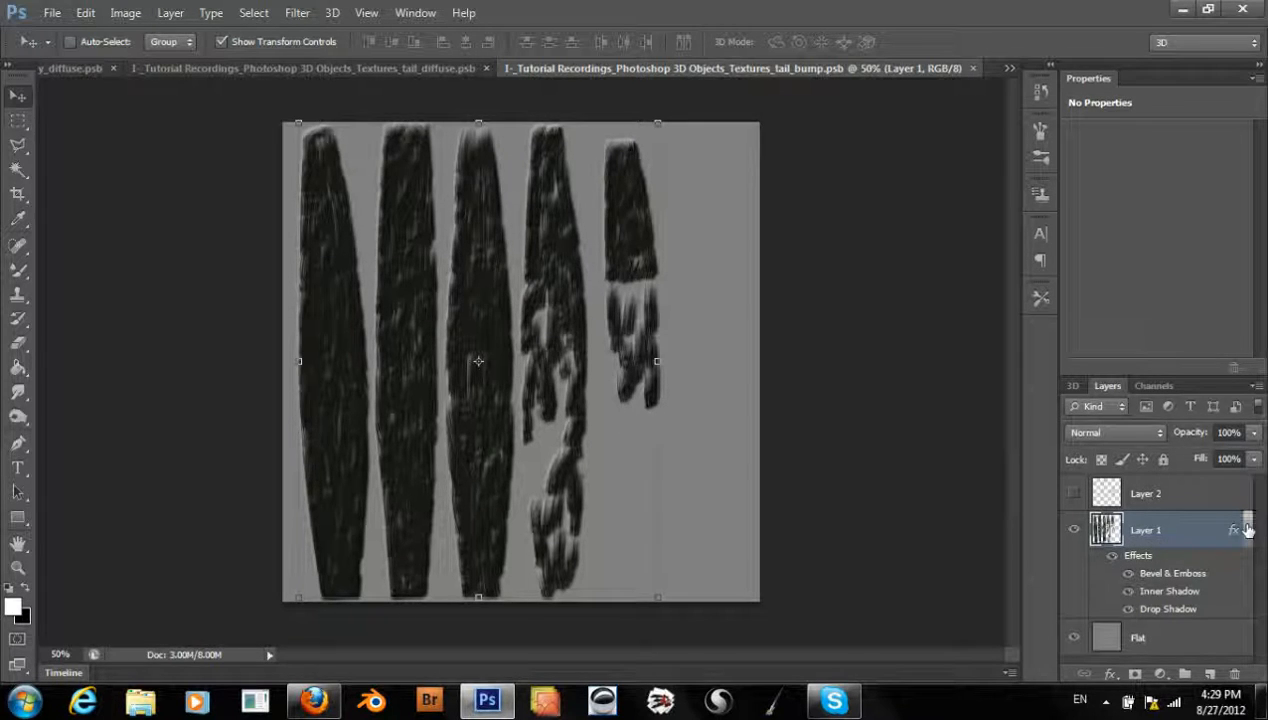
double_click(1140, 557)
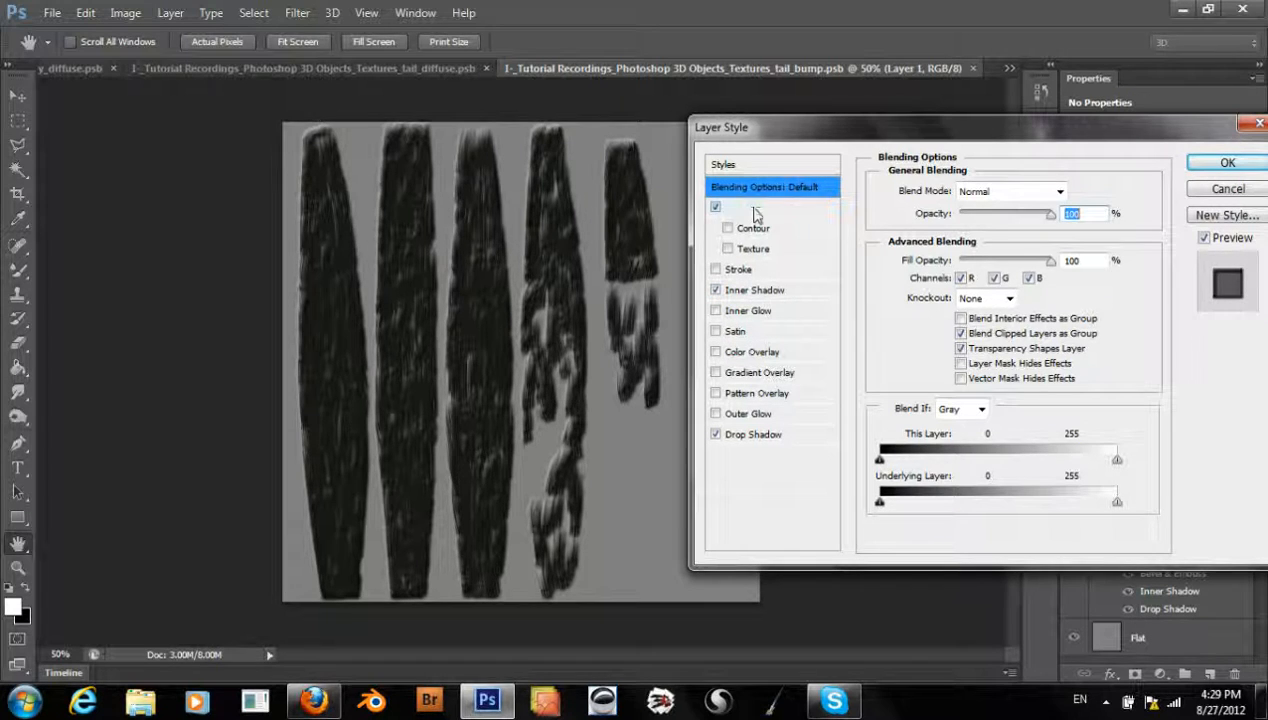
- Compare Layer 1 without and with its Bevel & Emboss effect, leaving the effect enabled
click(756, 208)
click(716, 208)
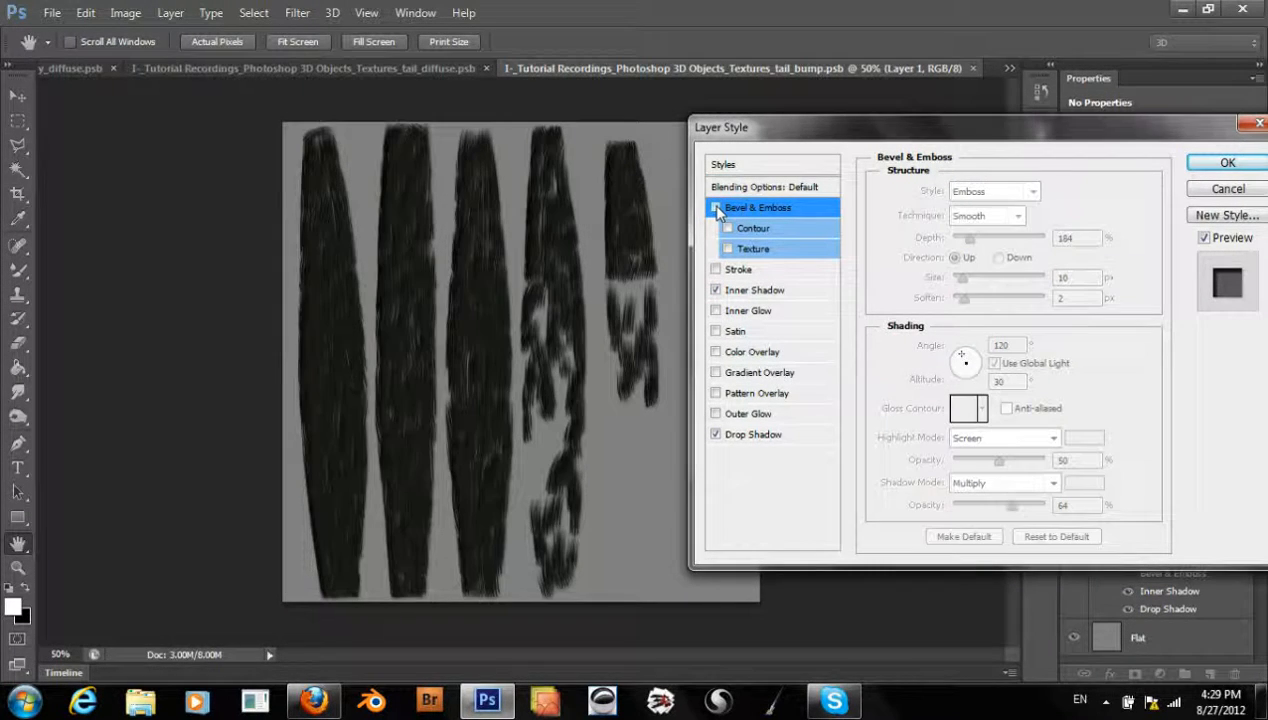
click(716, 208)
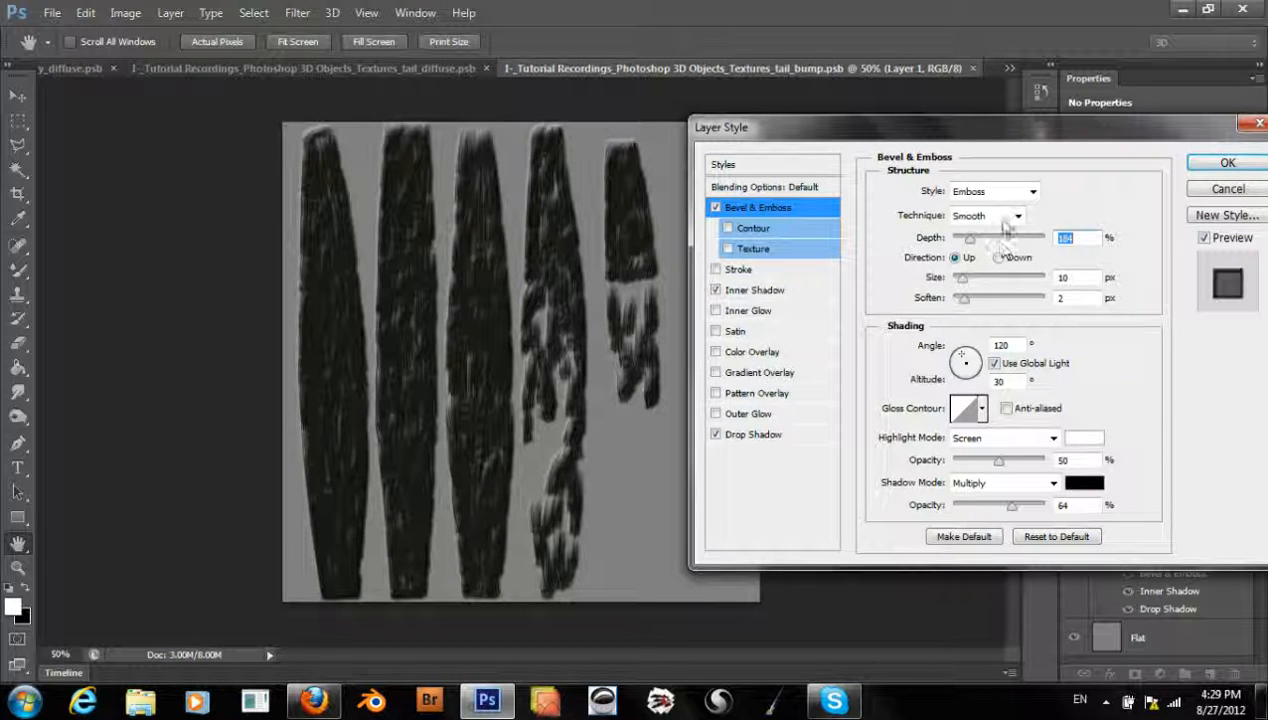
- Try a Bevel & Emboss depth of 164% with the light at -143° angle and 37° altitude
mouse_move(970, 243)
mouse_down()
mouse_move(950, 246)
mouse_move(990, 258)
mouse_move(968, 246)
mouse_up()
drag(962, 362, 968, 375)
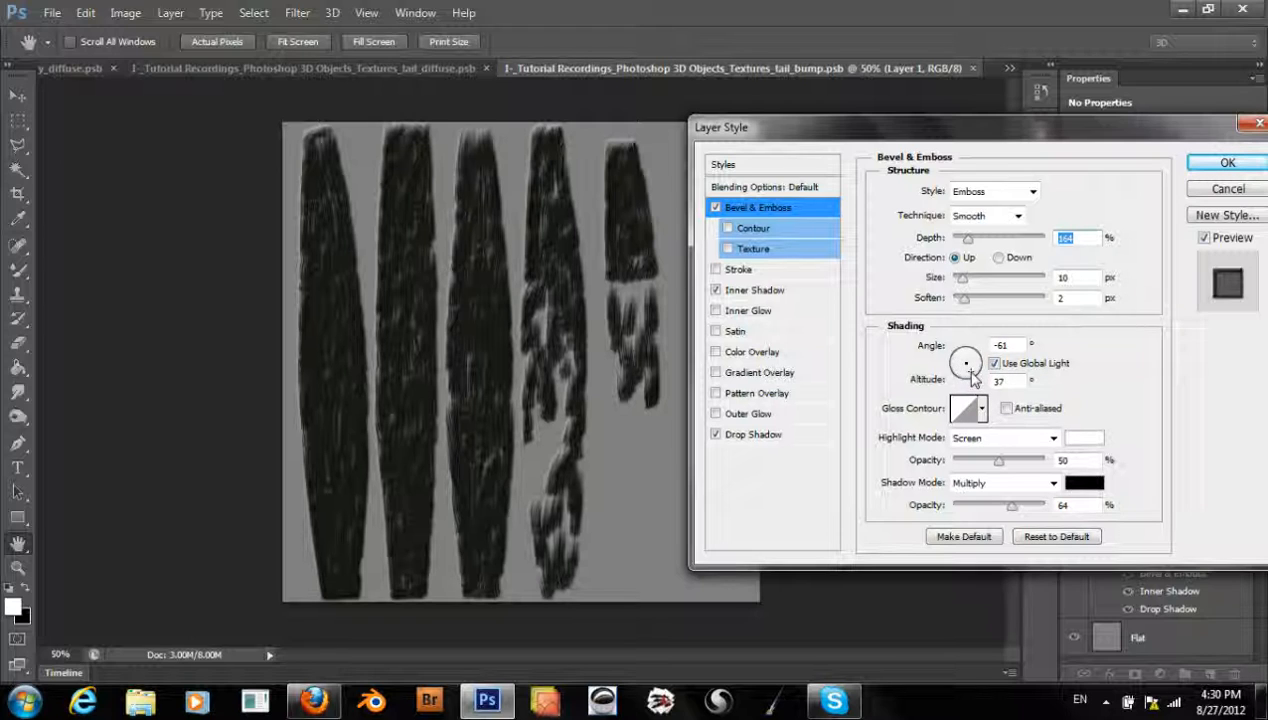
drag(973, 368, 960, 368)
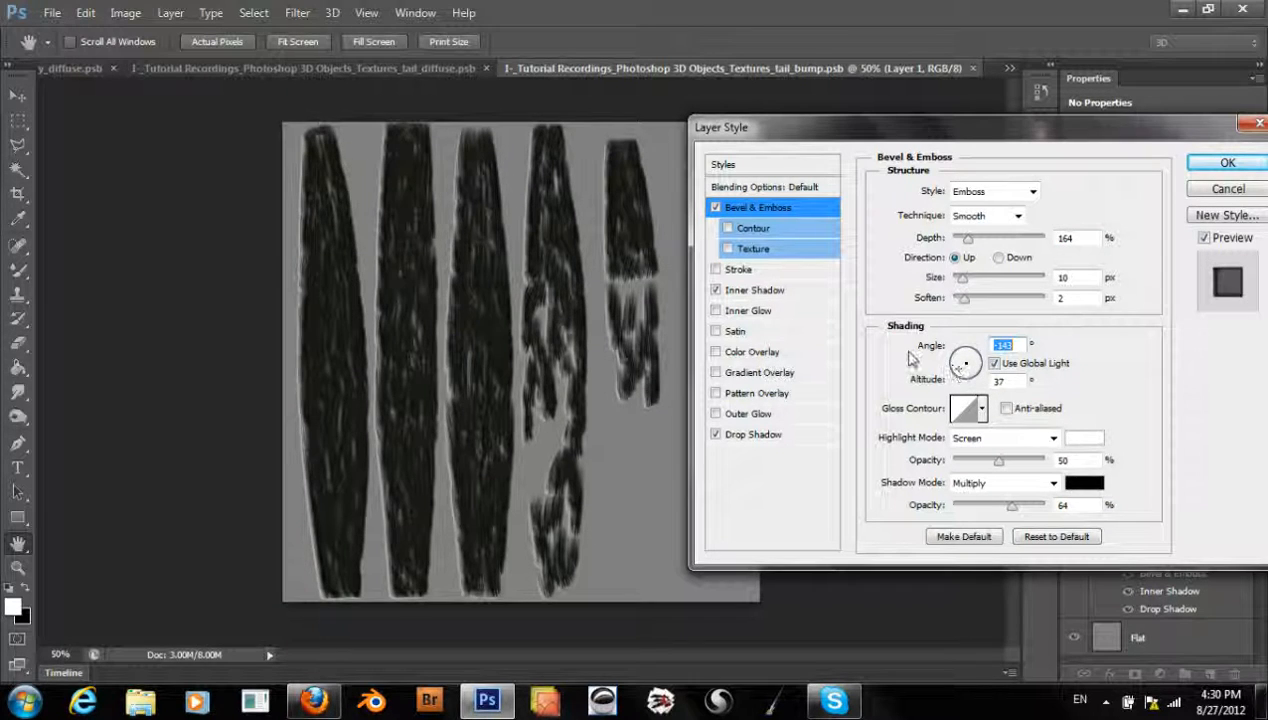
- Show the Inner Shadow settings and toggle the effect repeatedly to compare the strokes, leaving it enabled
click(760, 289)
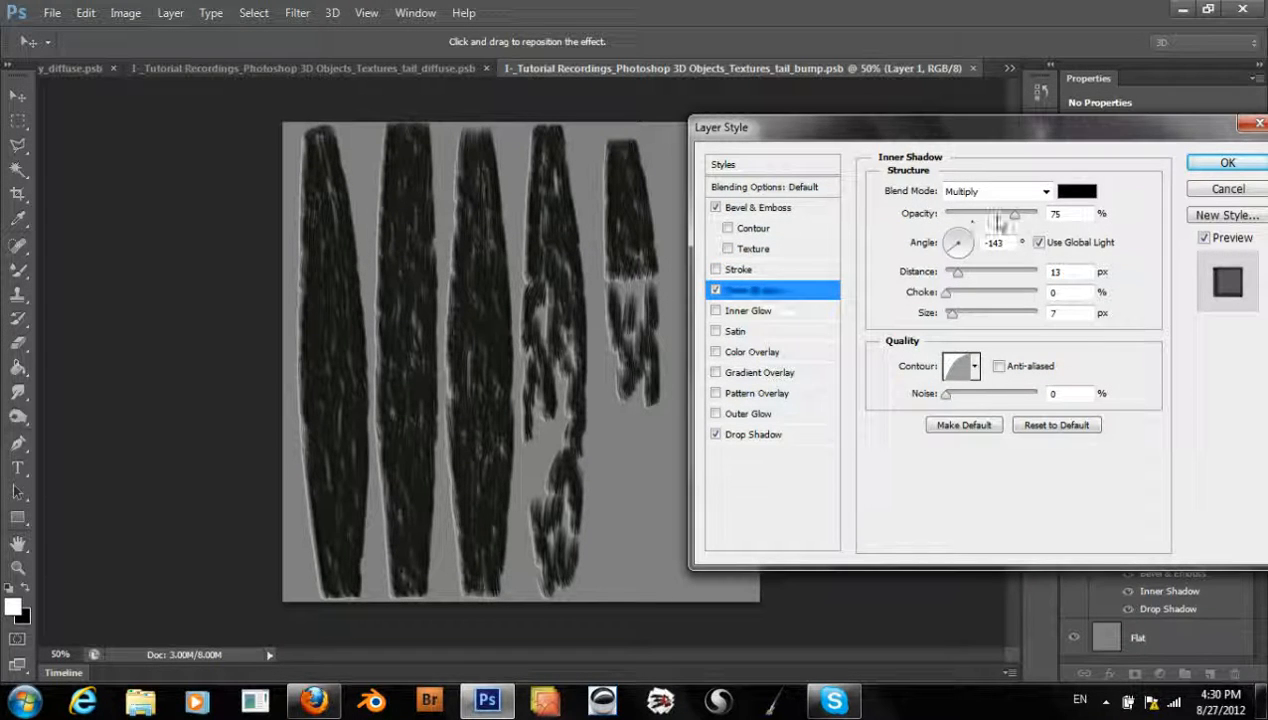
click(715, 291)
click(715, 291)
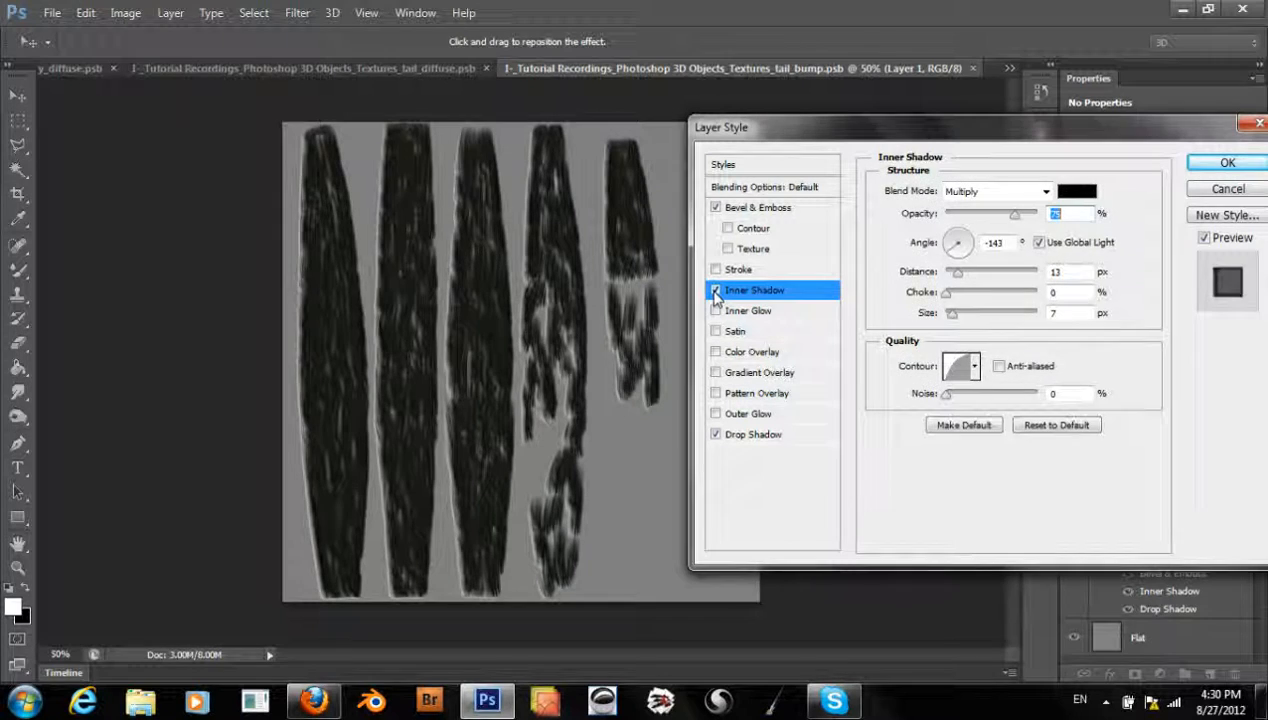
click(715, 291)
click(715, 291)
click(715, 291)
click(715, 291)
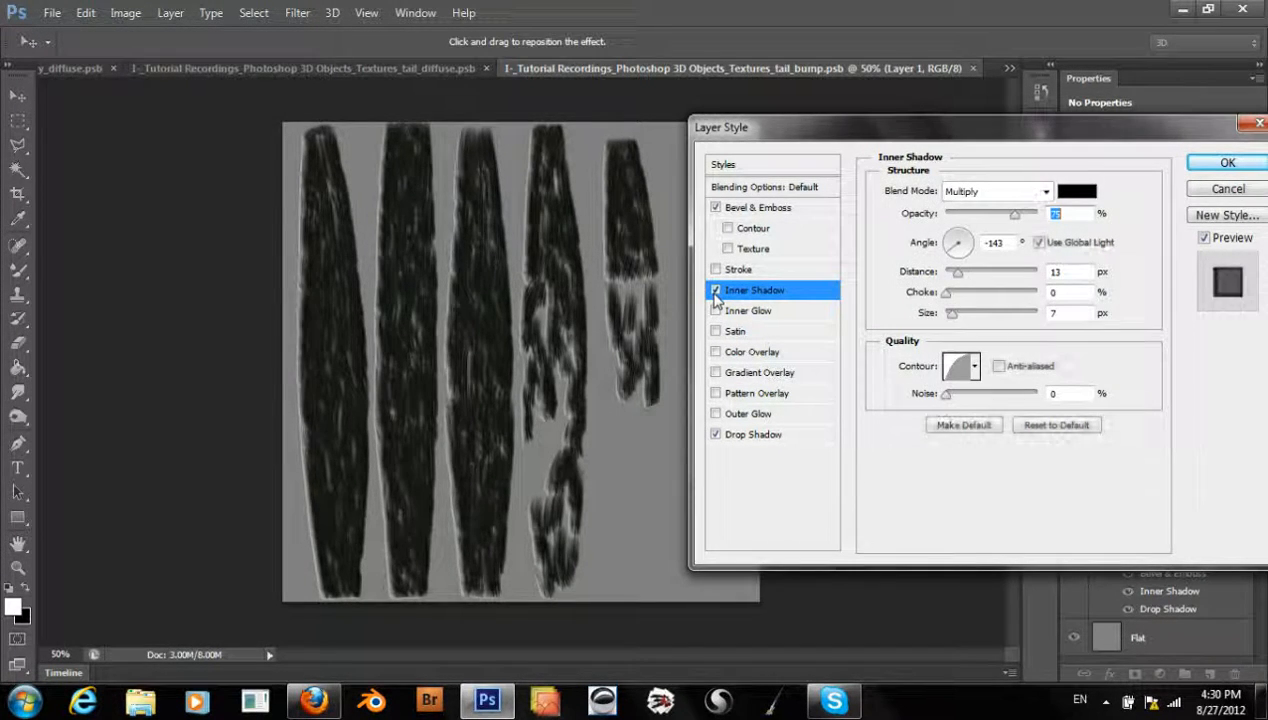
click(715, 291)
click(715, 291)
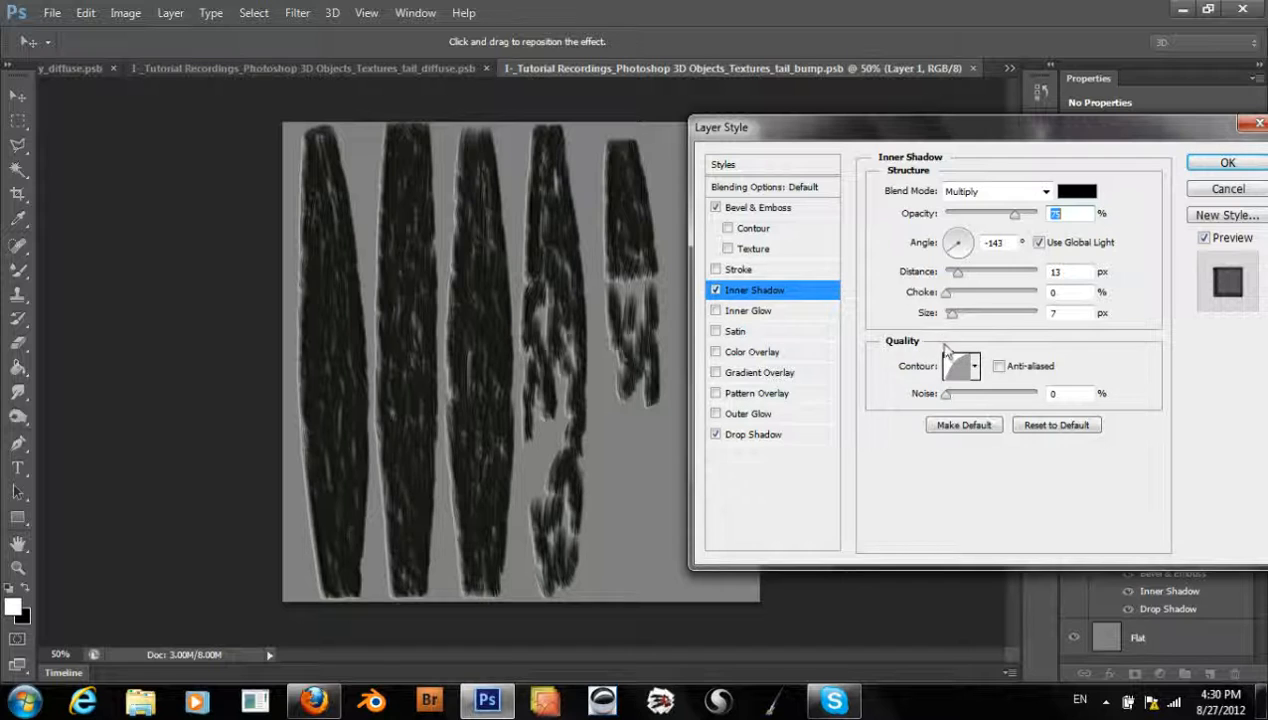
- Try a different inner shadow light angle, about 42°, and discard all changes to Layer 1's style
click(966, 244)
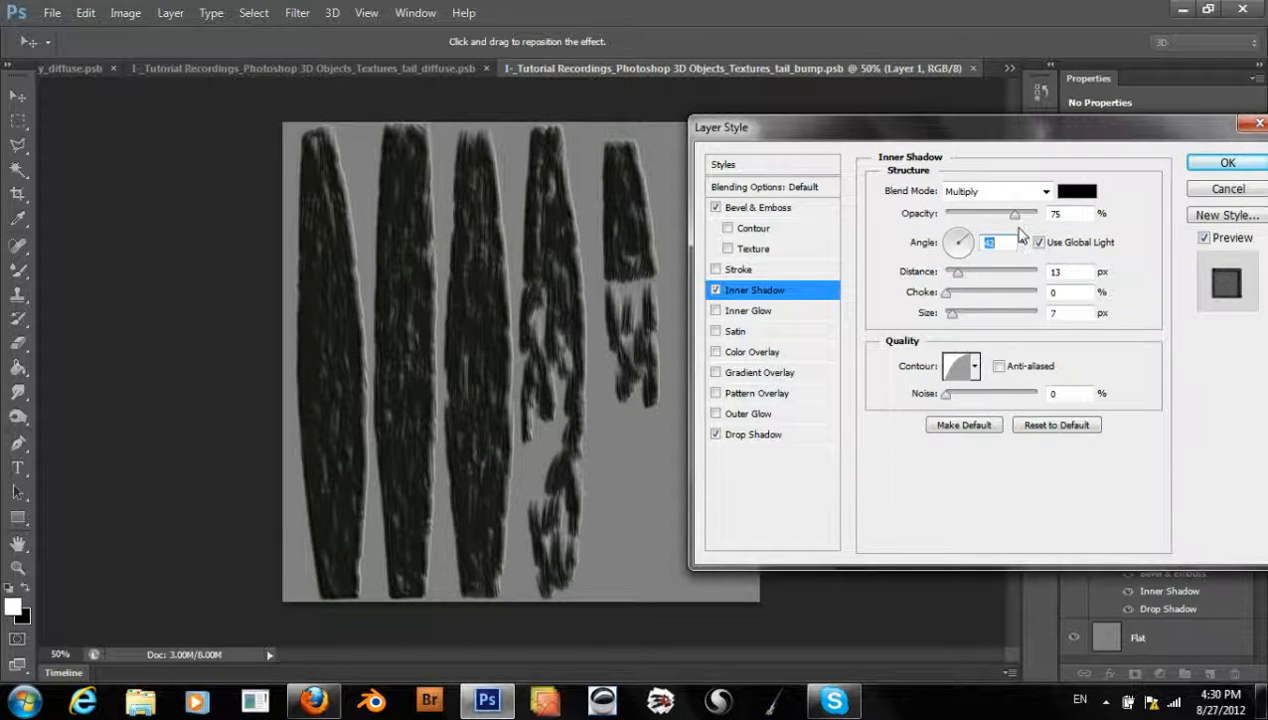
click(1217, 196)
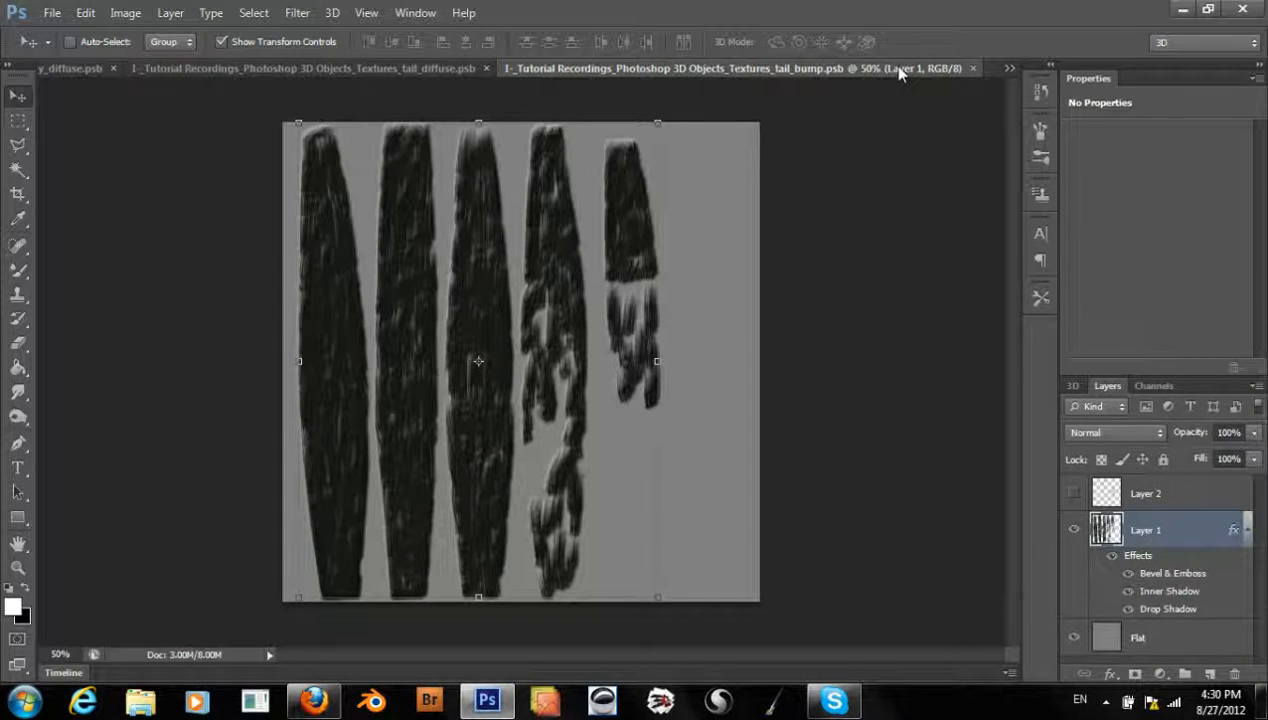
- Close the tail_bump document and save the tail_diffuse document under its existing name
click(972, 68)
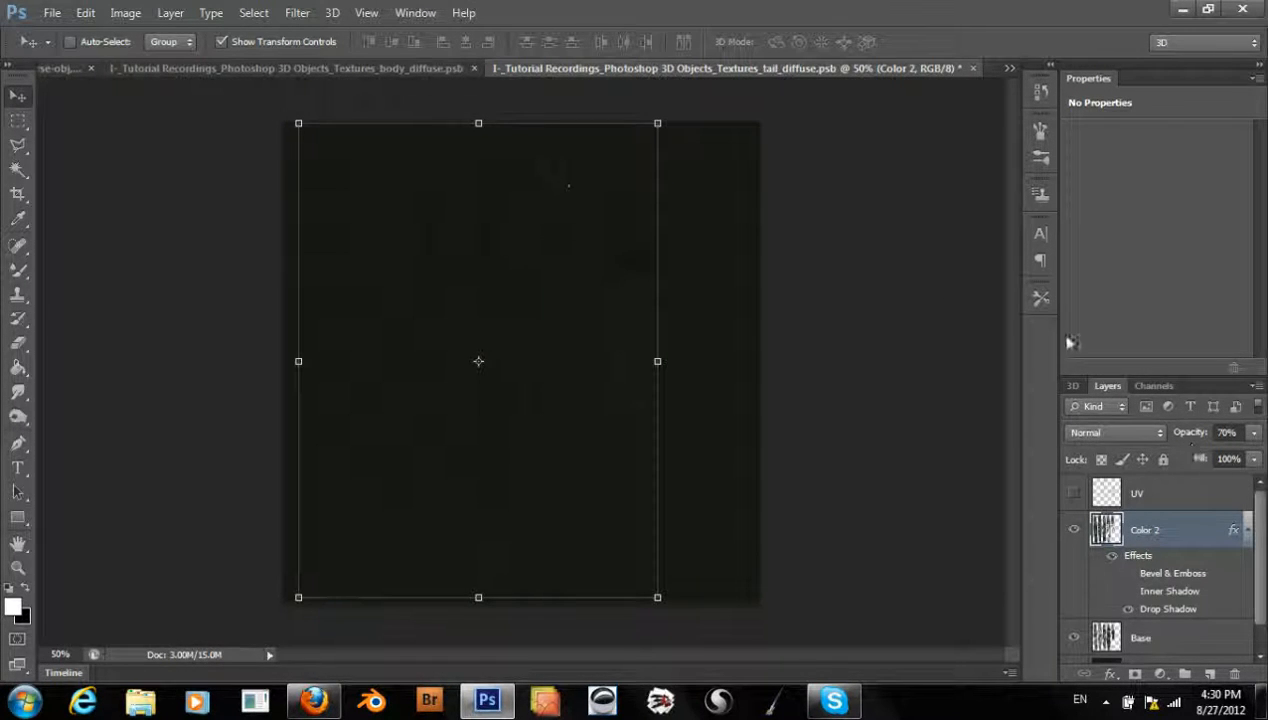
click(55, 14)
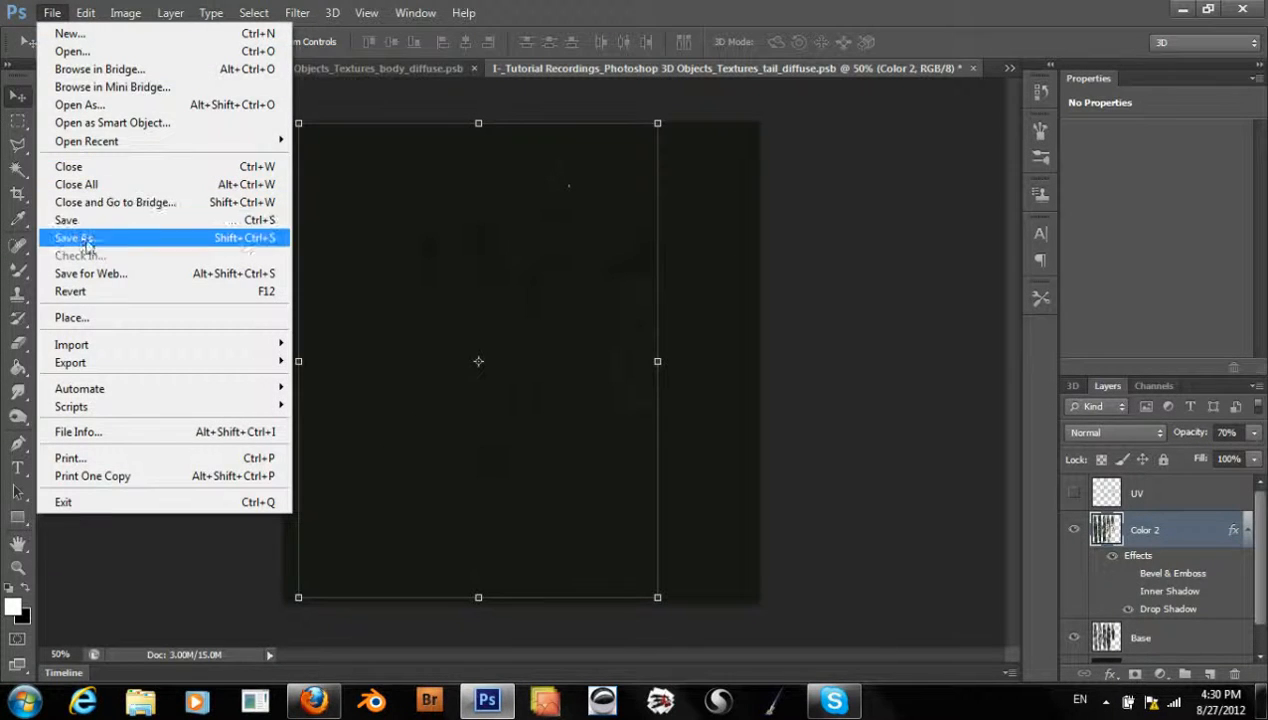
click(84, 239)
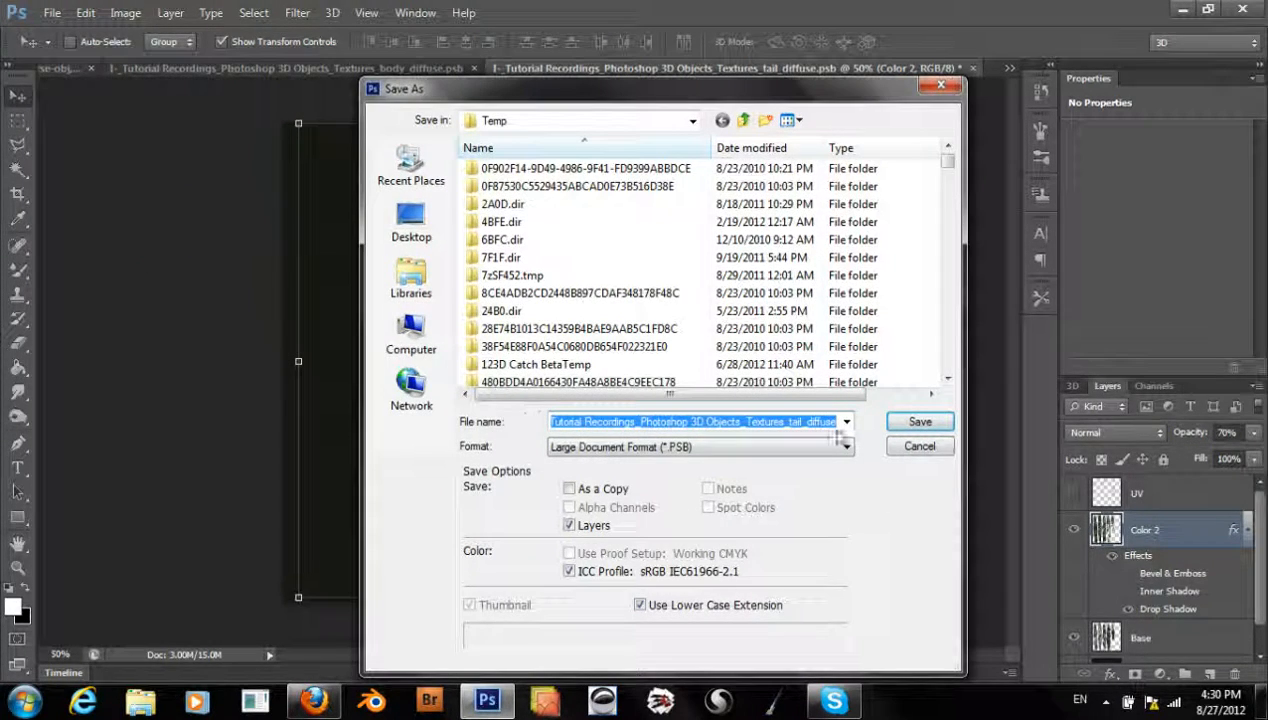
click(938, 450)
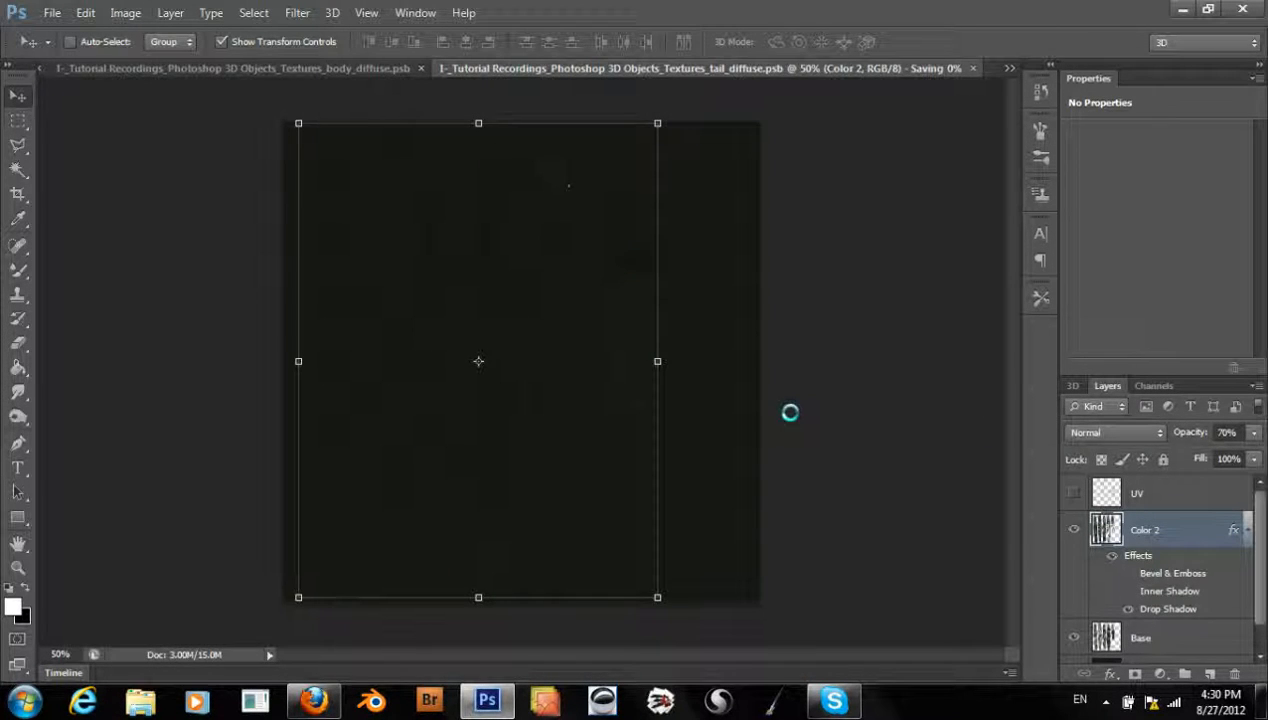
- Start saving the tail_diffuse document to a new location on the FreeAgent GoFlex Drive (I:)
click(50, 12)
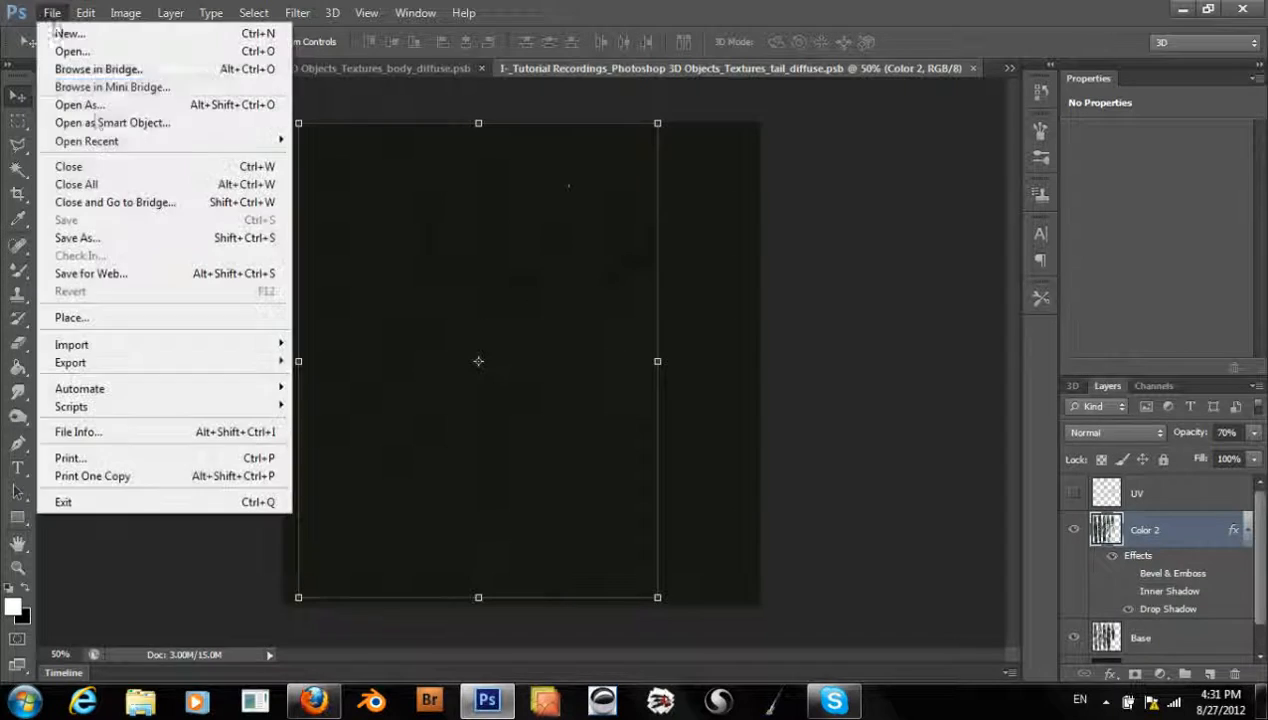
click(103, 240)
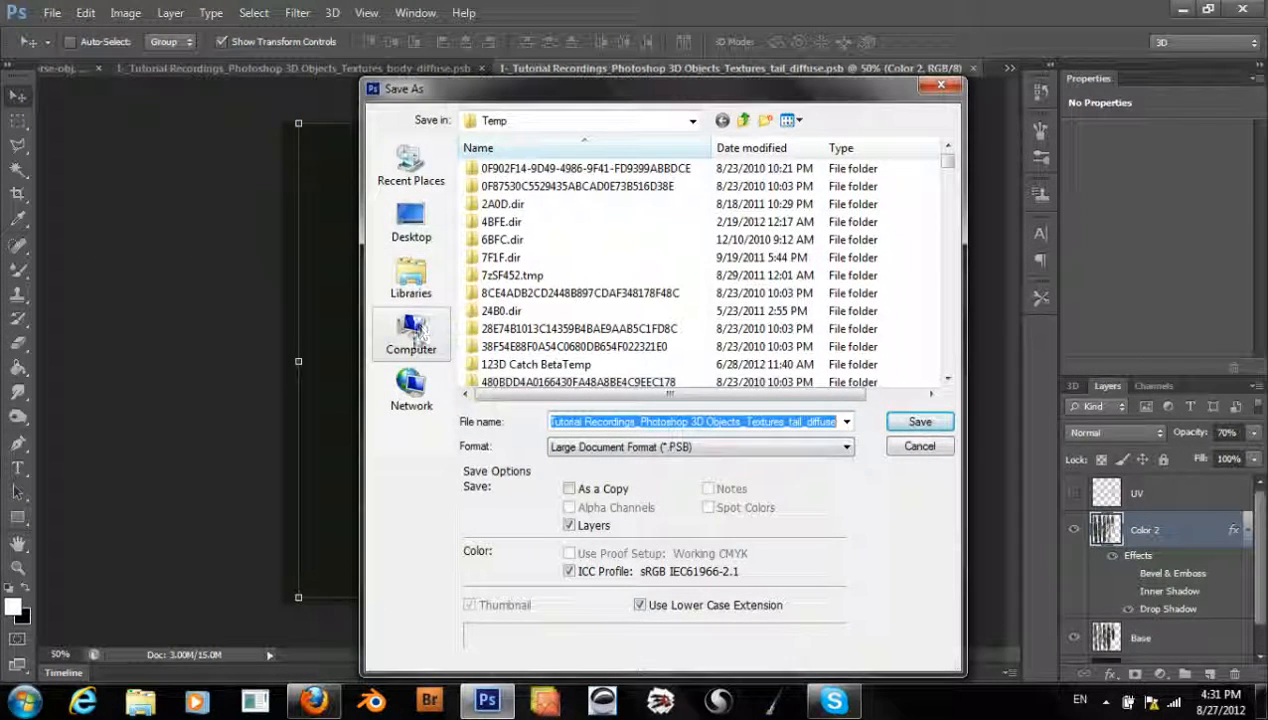
click(692, 121)
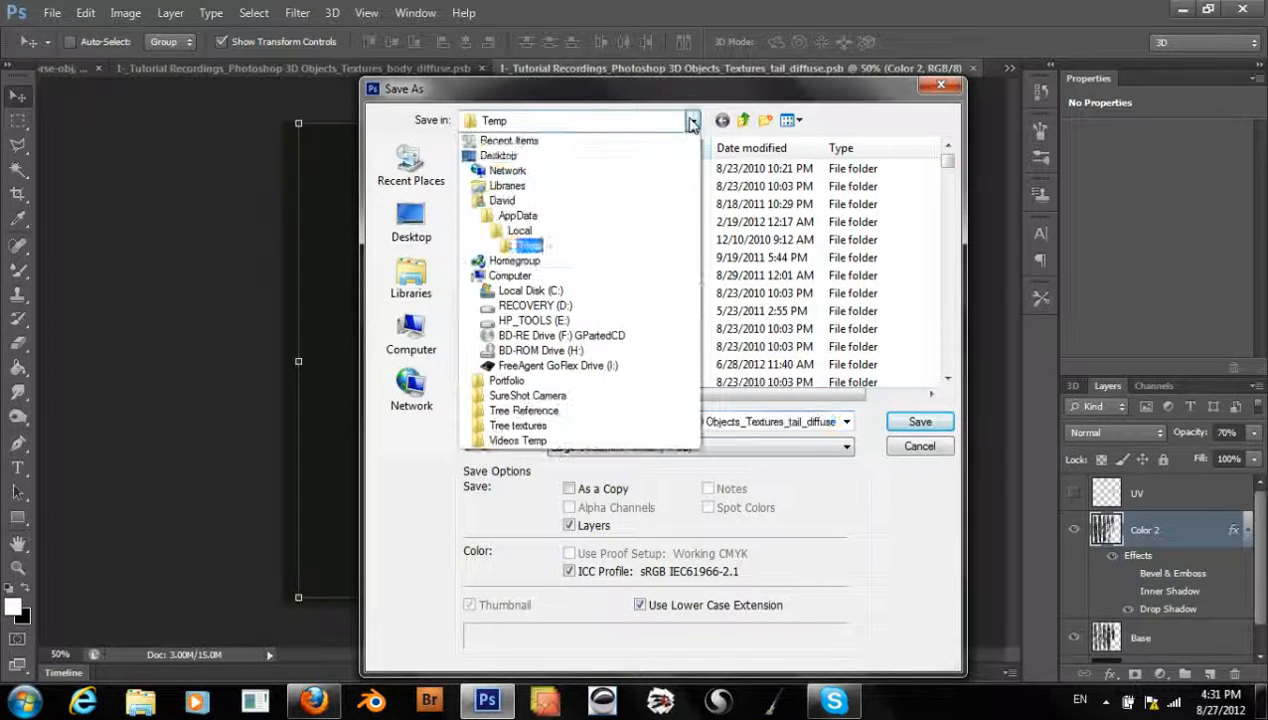
click(565, 365)
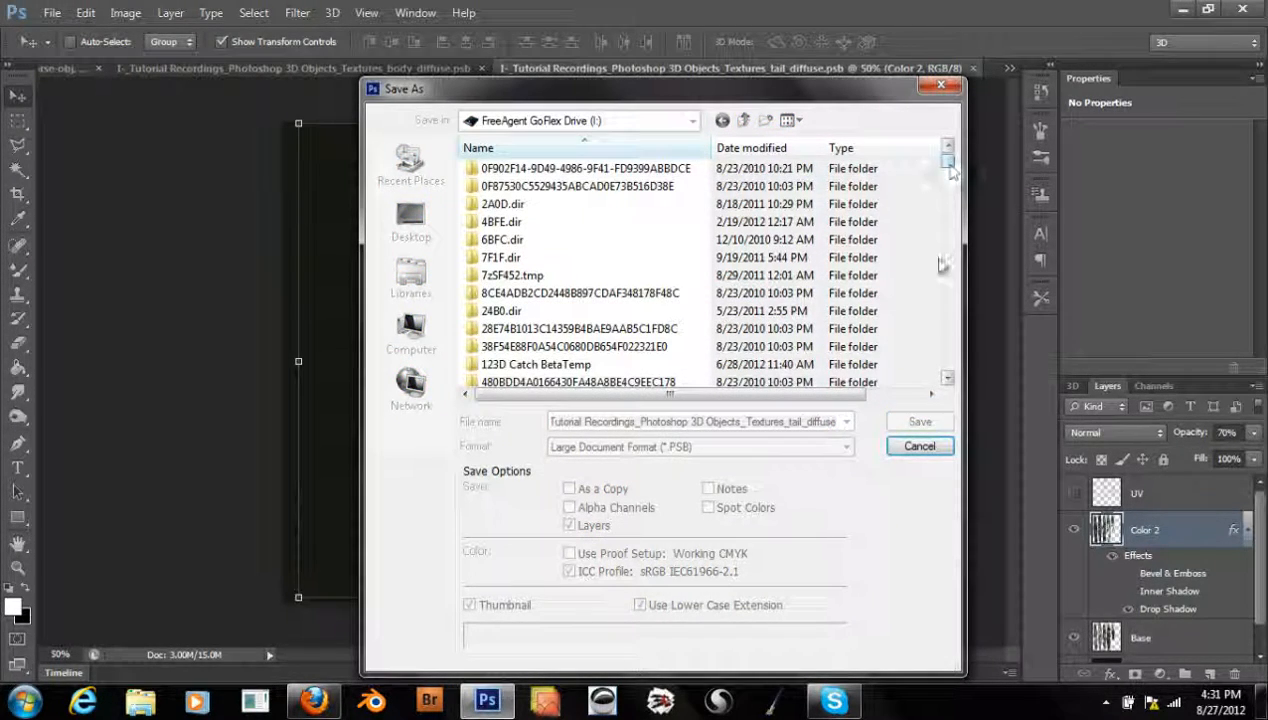
- Browse the save location to the Textures folder inside Tutorial Recordings > Photoshop 3D Objects
drag(947, 171, 946, 288)
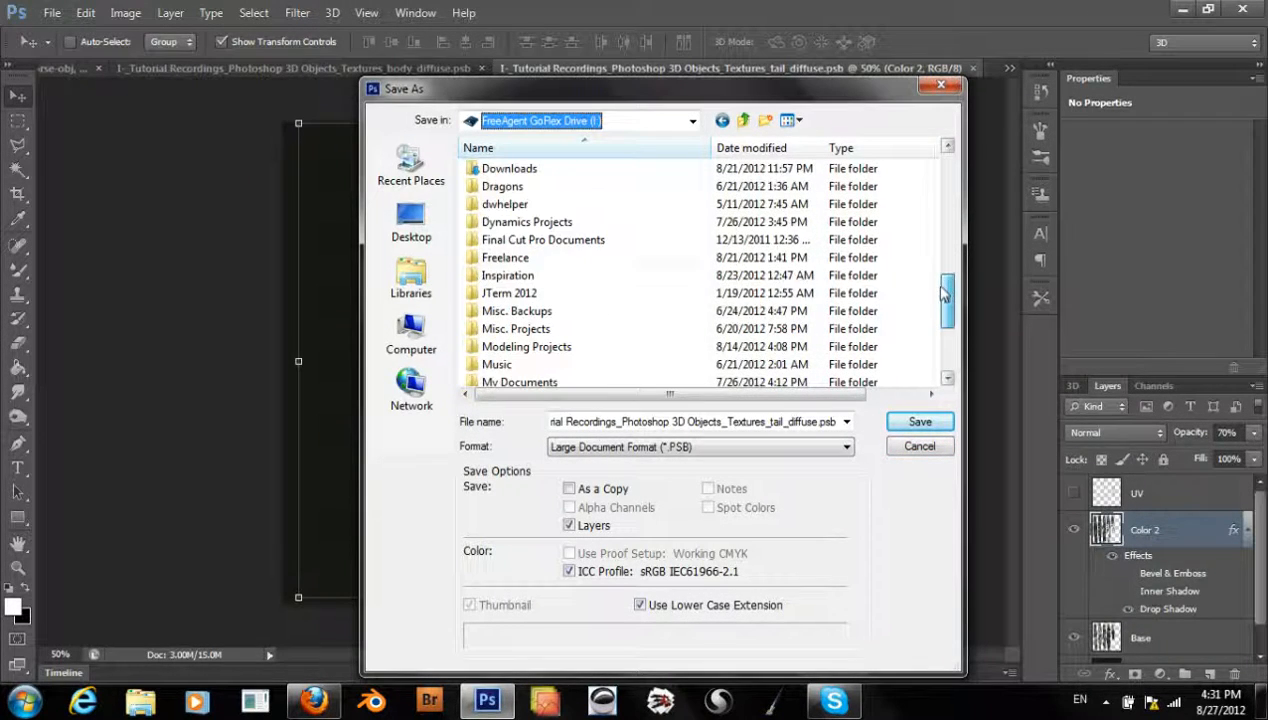
click(520, 383)
key(Down)
key(Down)
key(Down)
key(Down)
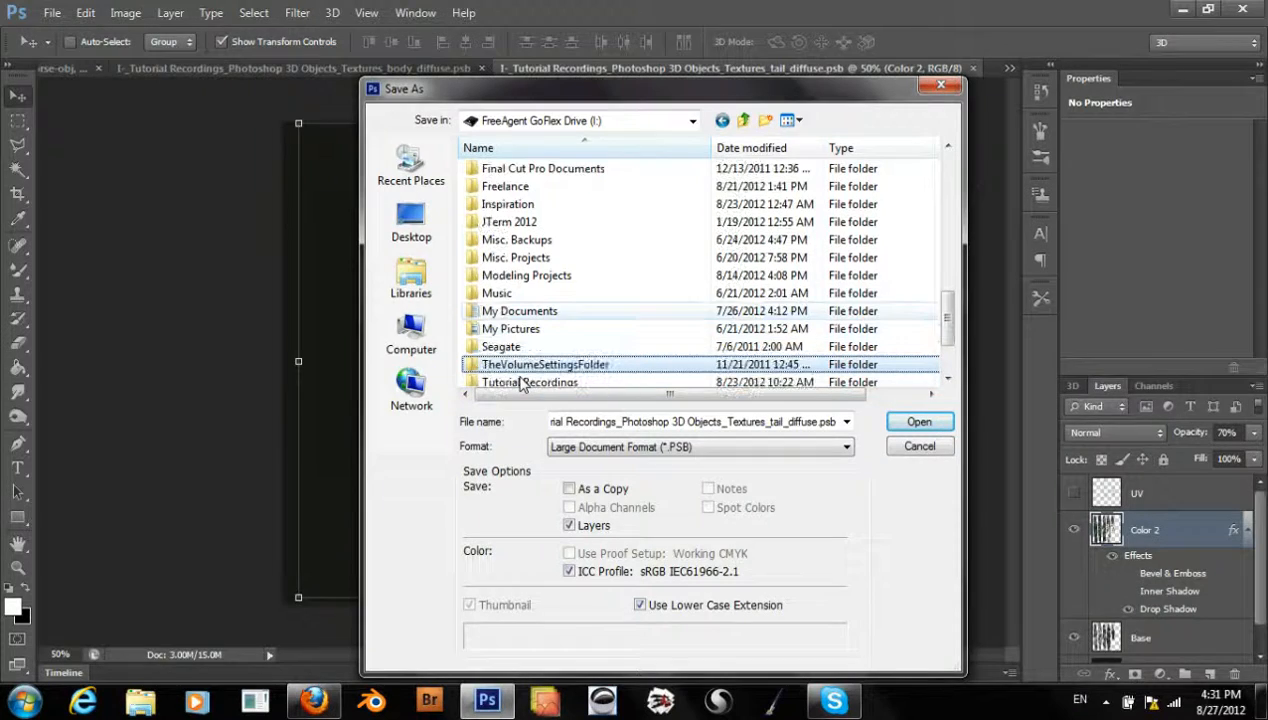
key(Return)
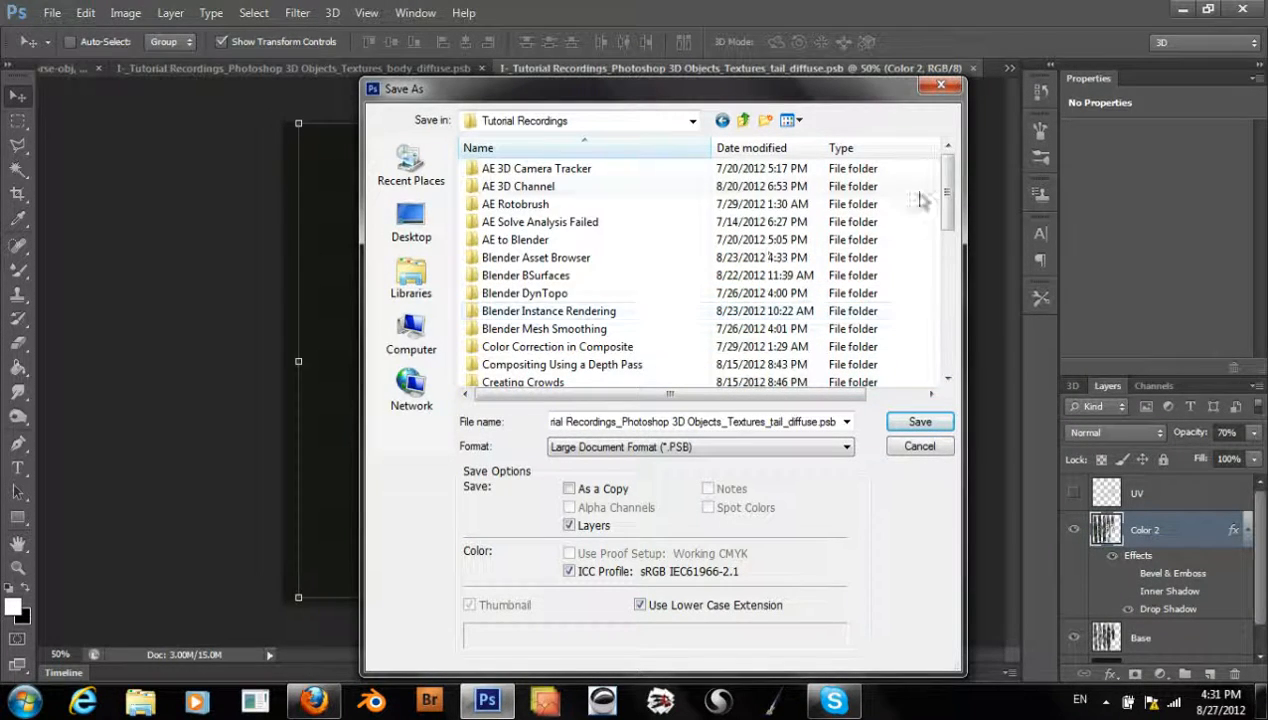
drag(946, 205, 946, 372)
double_click(548, 281)
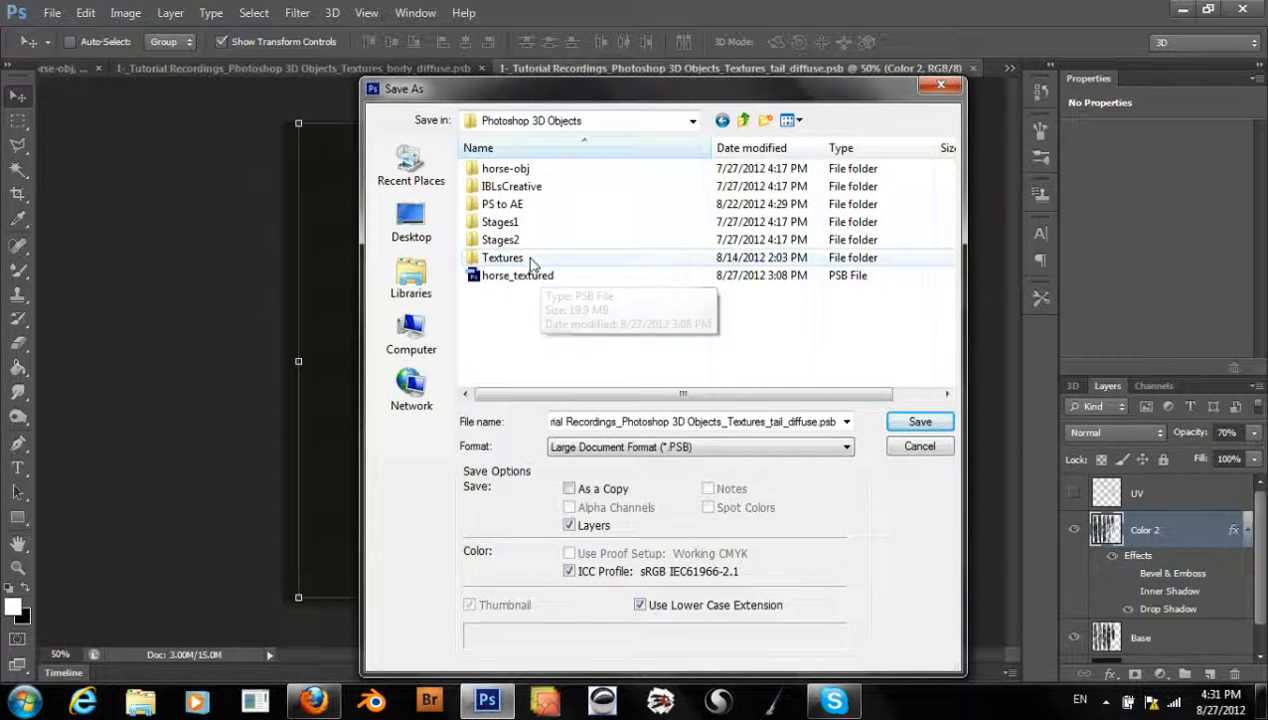
double_click(525, 257)
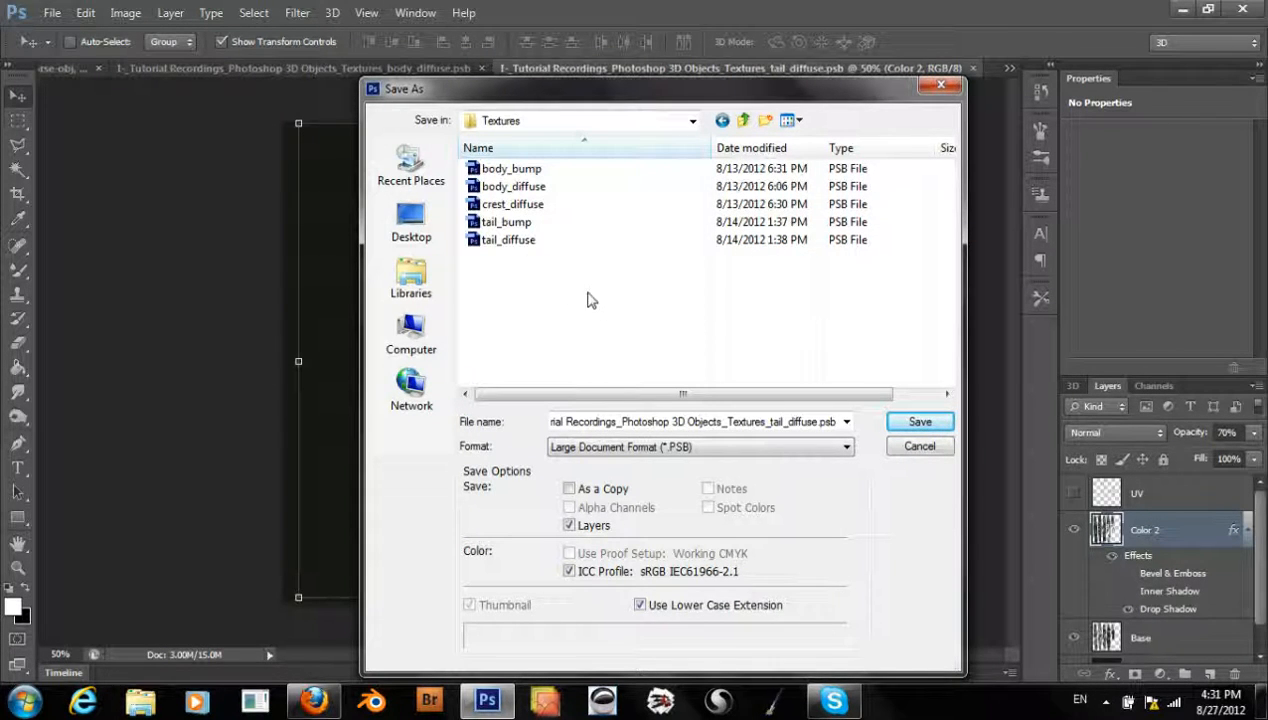
- Save the document over the existing tail_diffuse PSB file, replacing it and keeping Maximize Compatibility enabled
click(522, 240)
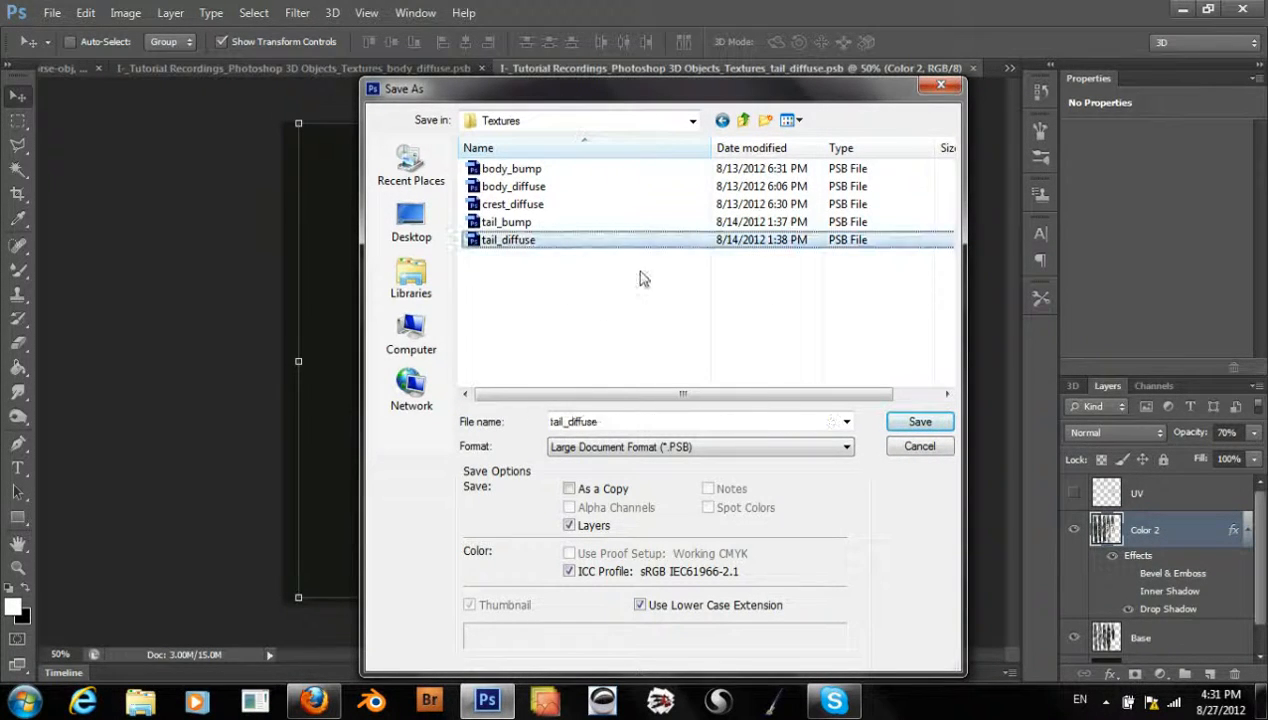
click(922, 424)
click(578, 276)
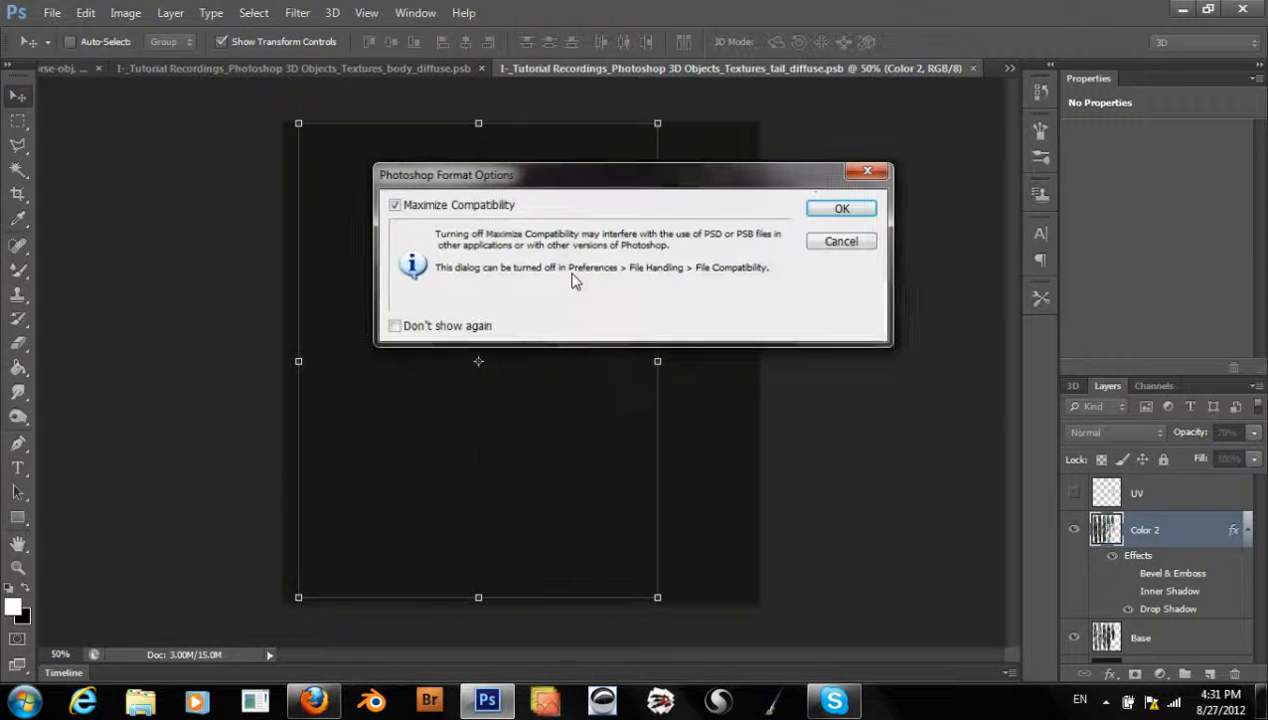
click(826, 213)
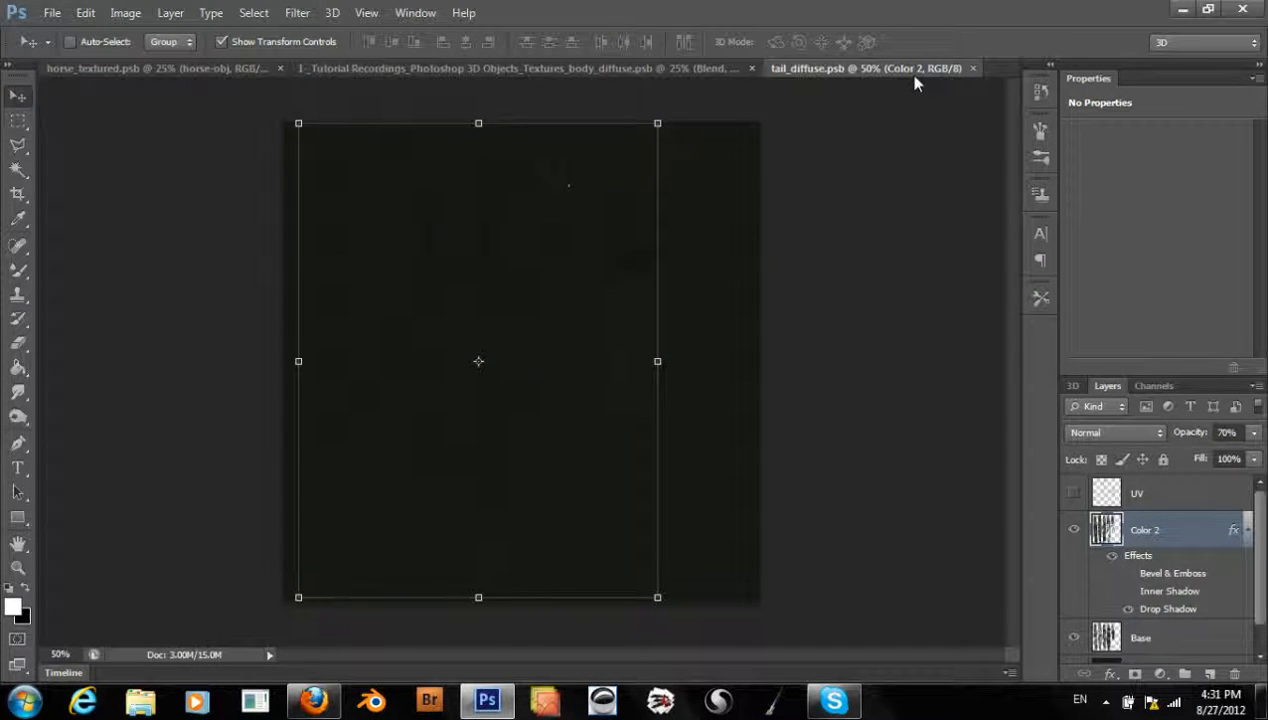
- Close the tail_diffuse document and close the body_diffuse document without saving its changes
click(972, 68)
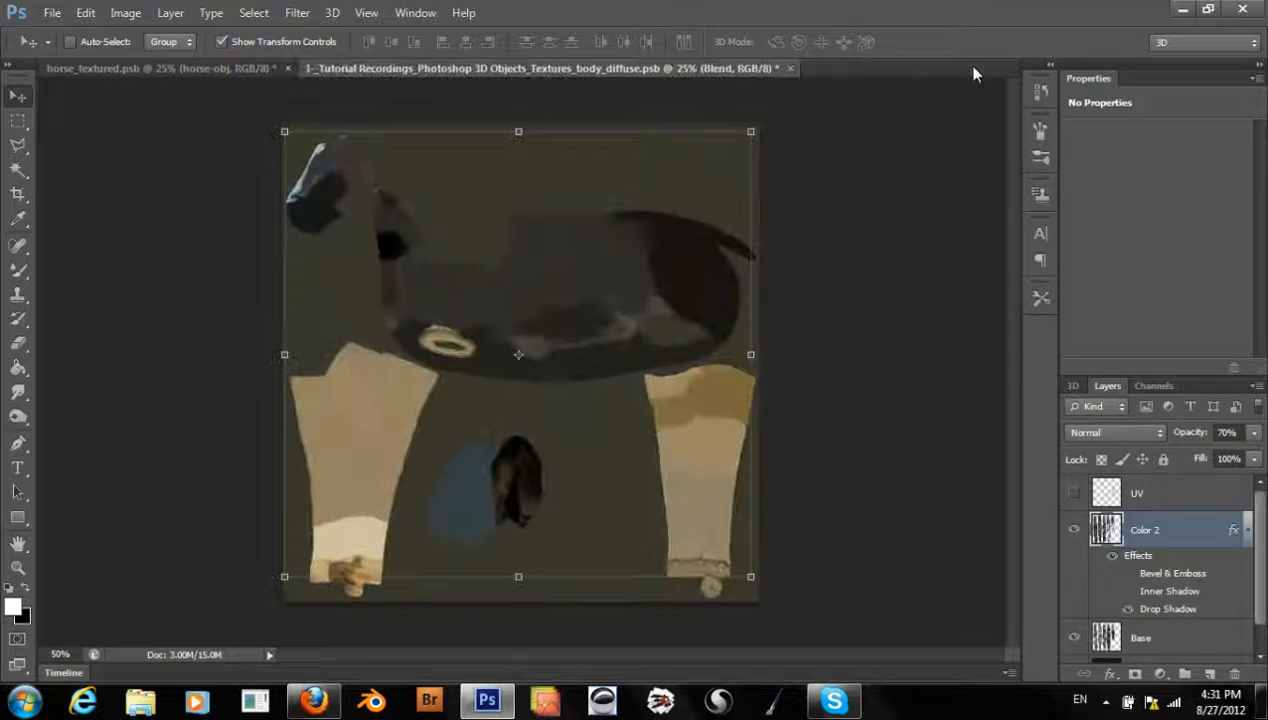
click(790, 68)
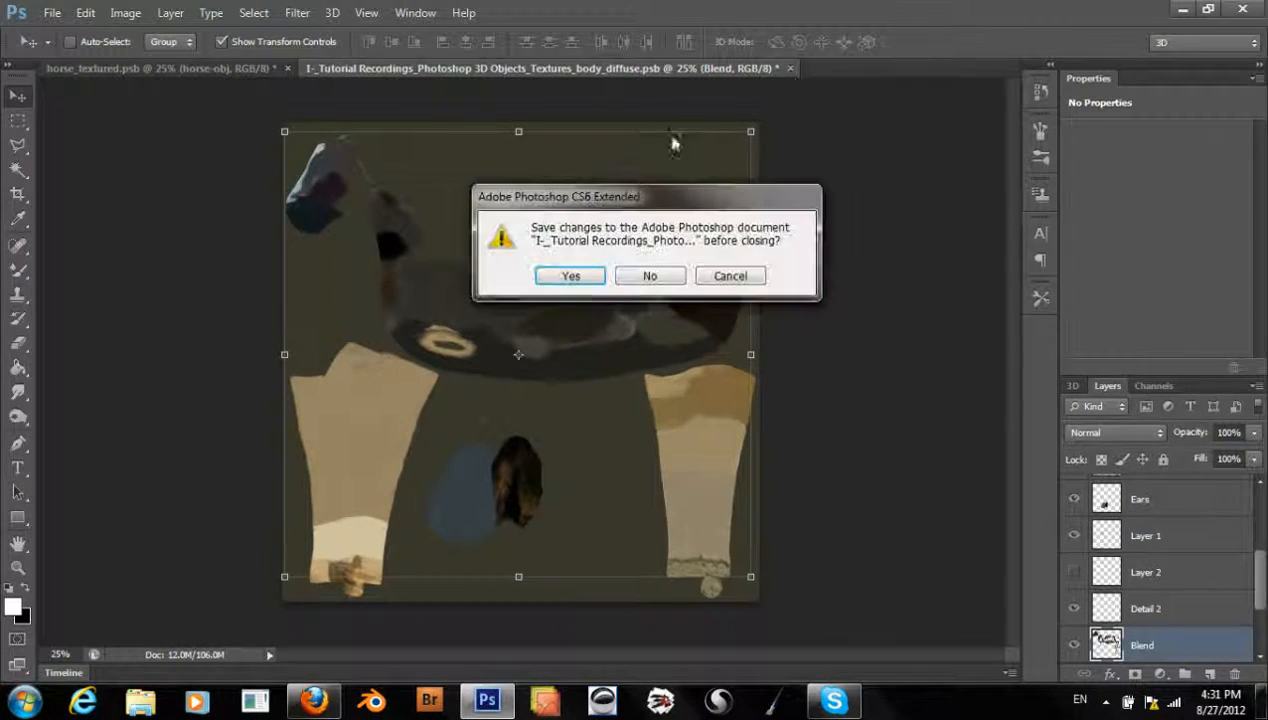
click(648, 276)
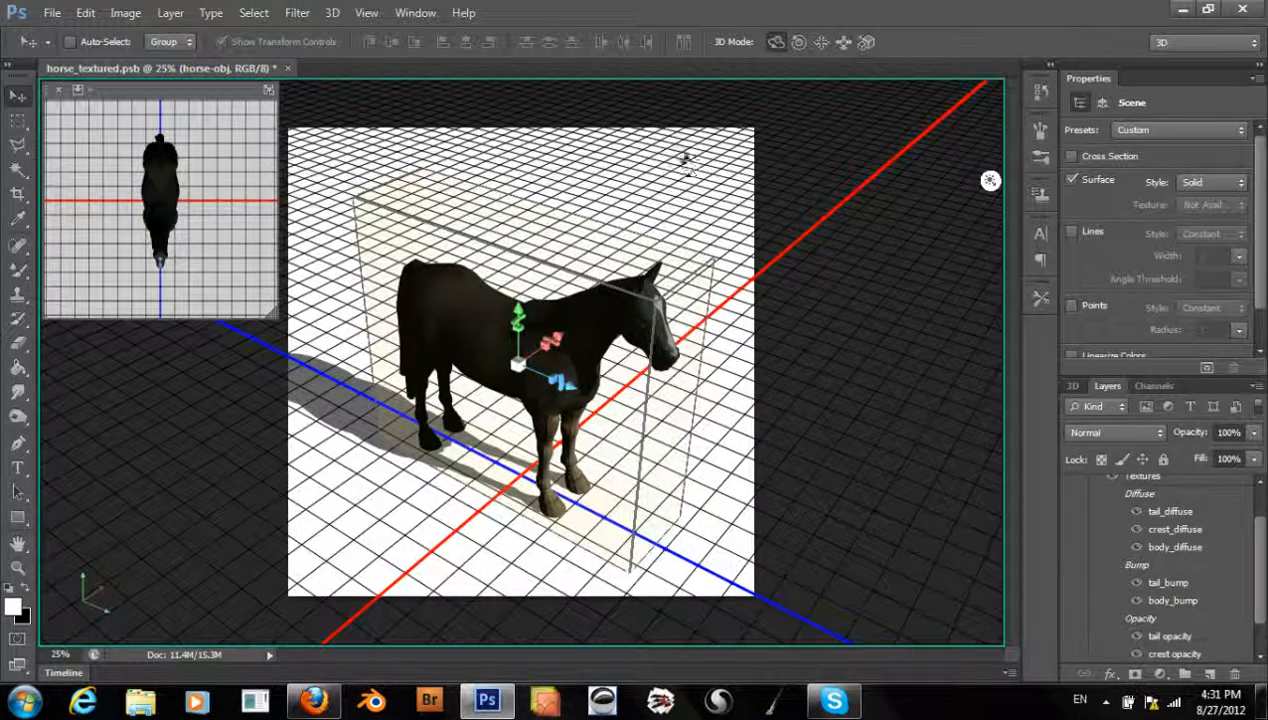
- Start exporting the horse's 3D layer and choose Wavefront|OBJ as the file format
click(332, 13)
click(341, 51)
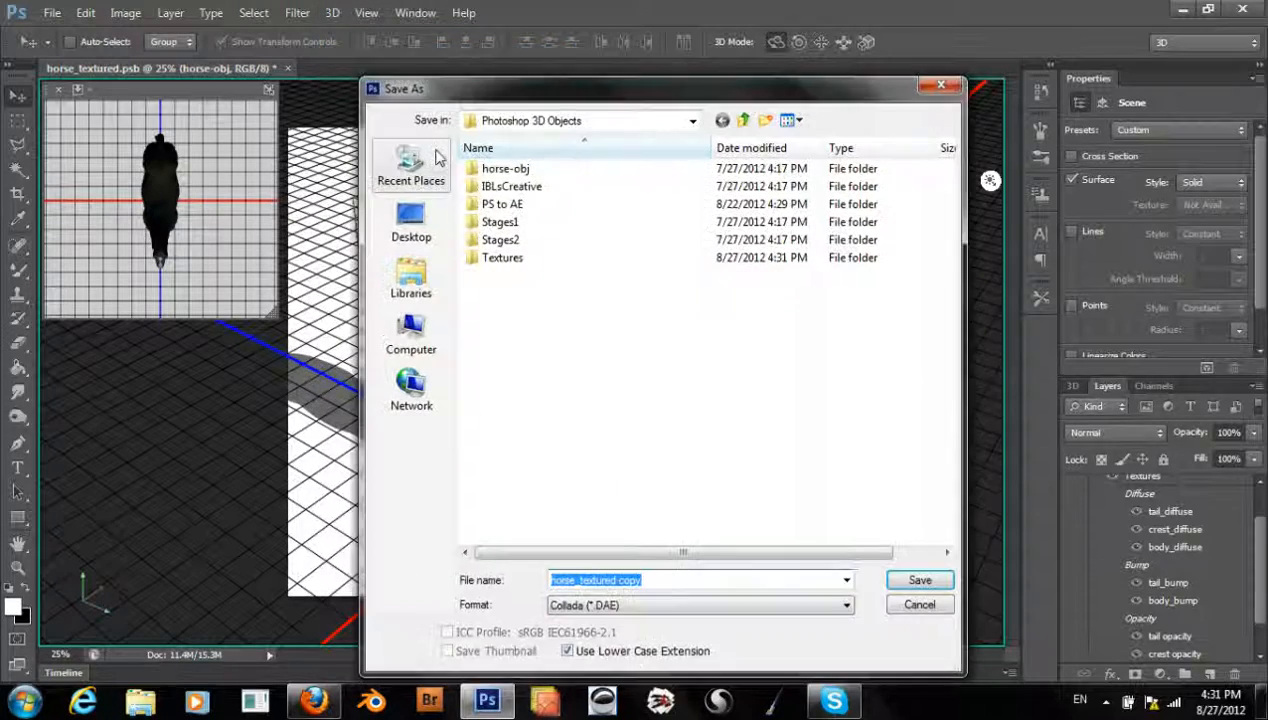
click(596, 610)
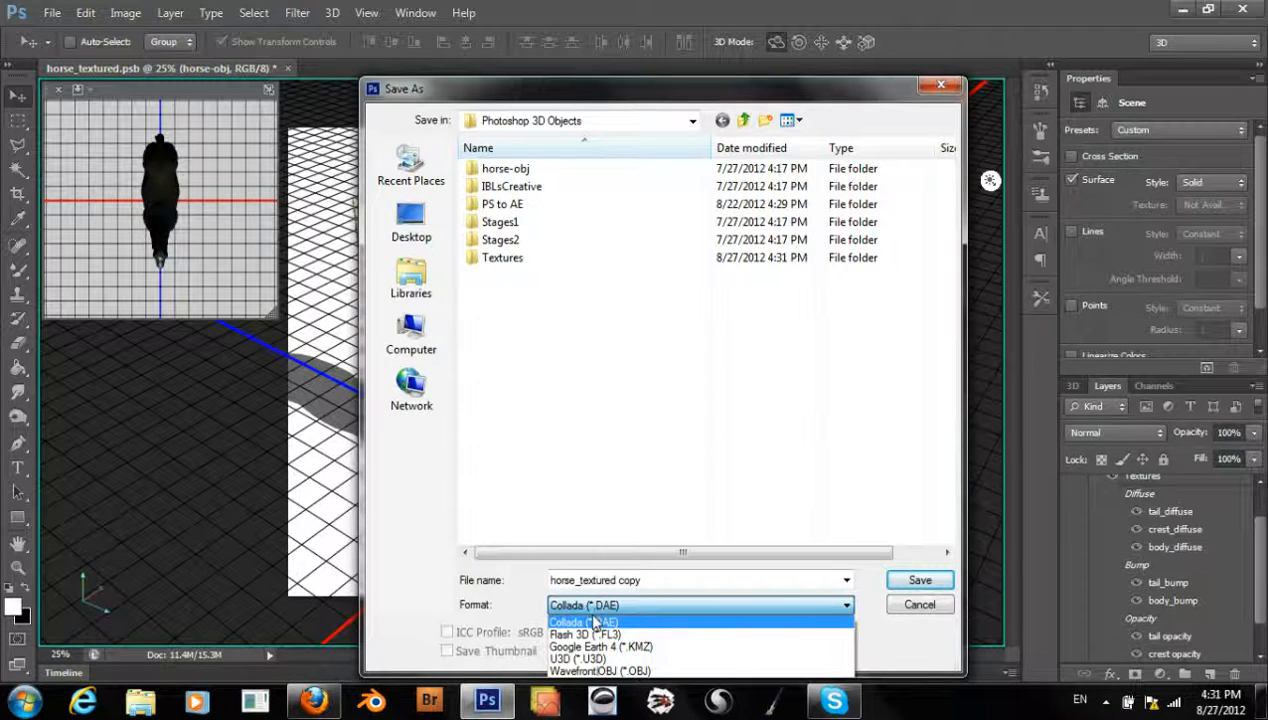
click(571, 671)
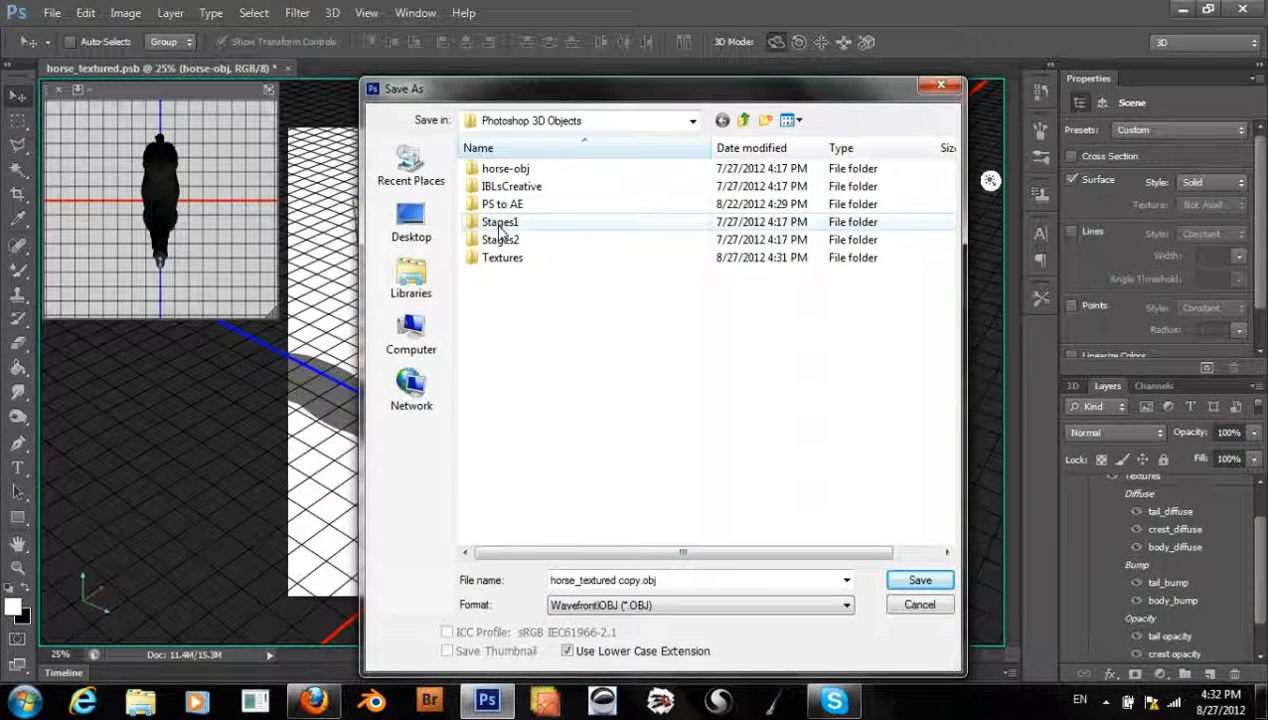
- Name the exported model horse_textured.obj and save it in the Photoshop 3D Objects folder
click(634, 581)
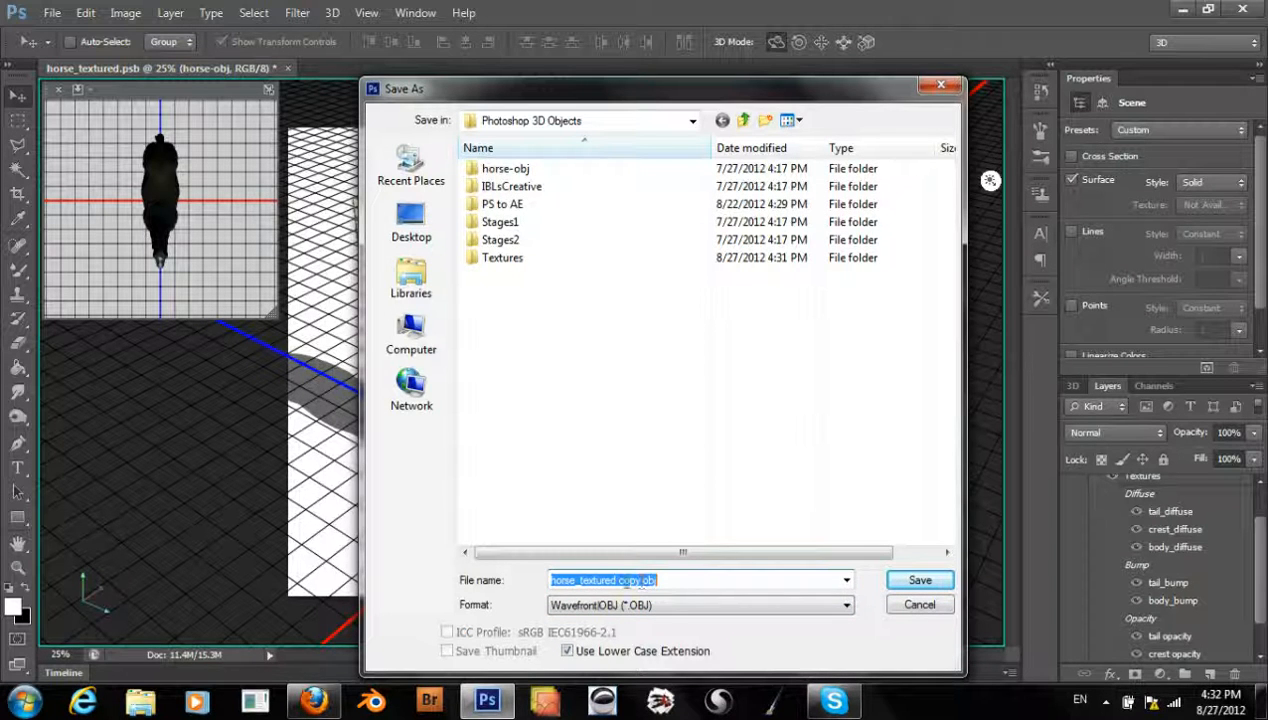
click(625, 581)
key(BackSpace)
key(BackSpace)
key(BackSpace)
key(BackSpace)
key(BackSpace)
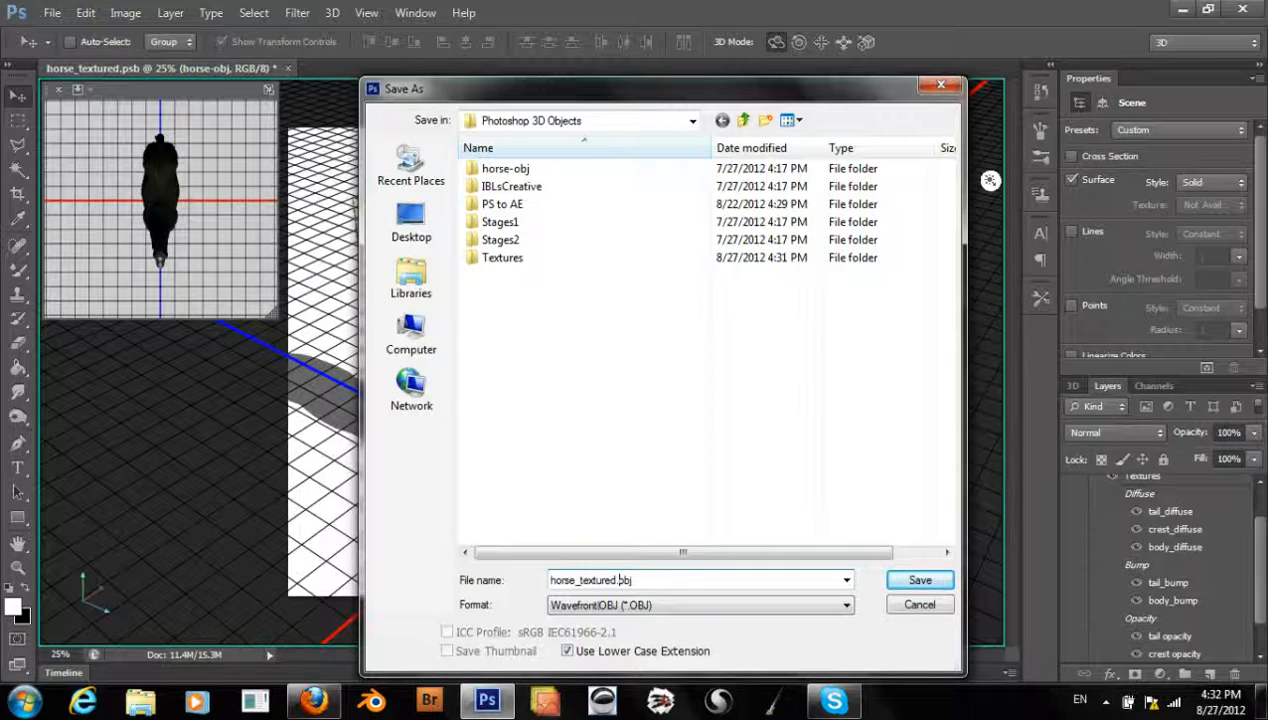
click(905, 580)
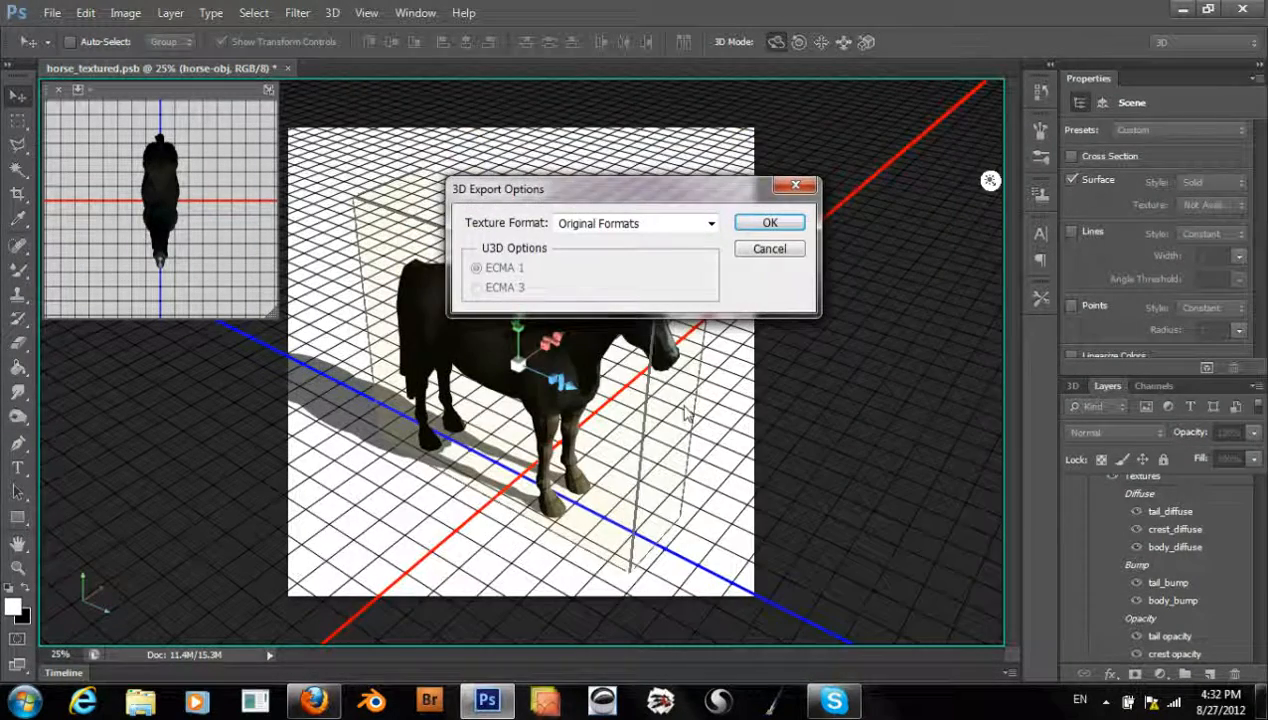
- Set the exported texture format to PNG and complete the 3D export
click(690, 235)
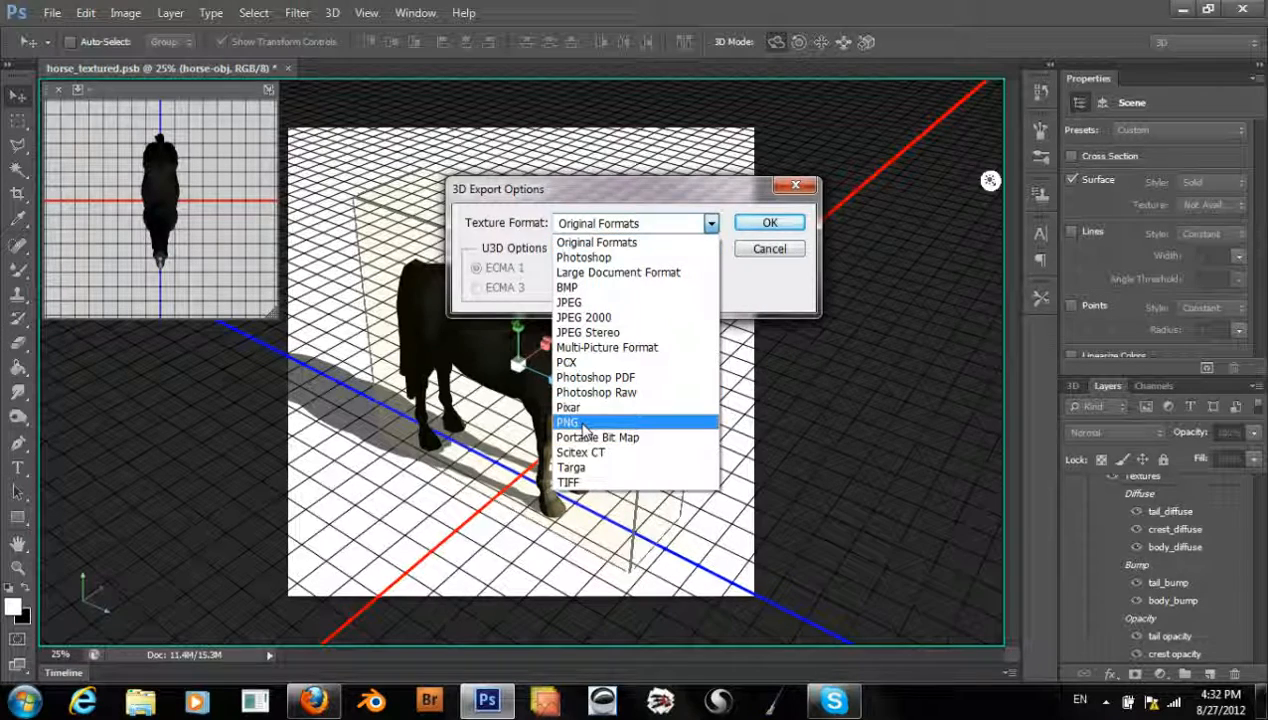
click(585, 424)
click(770, 229)
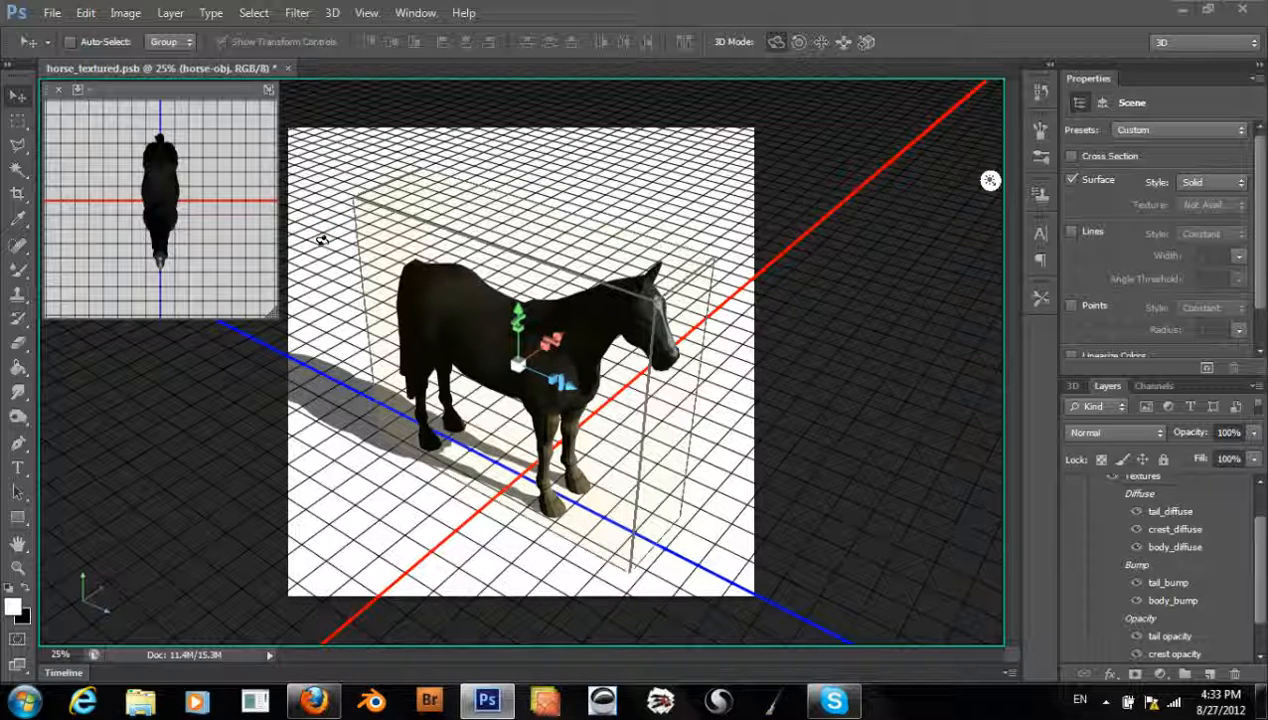
- Save the horse document as horse_textured.psd in Photoshop format in the Photoshop 3D Objects folder, with Maximize Compatibility enabled
click(51, 12)
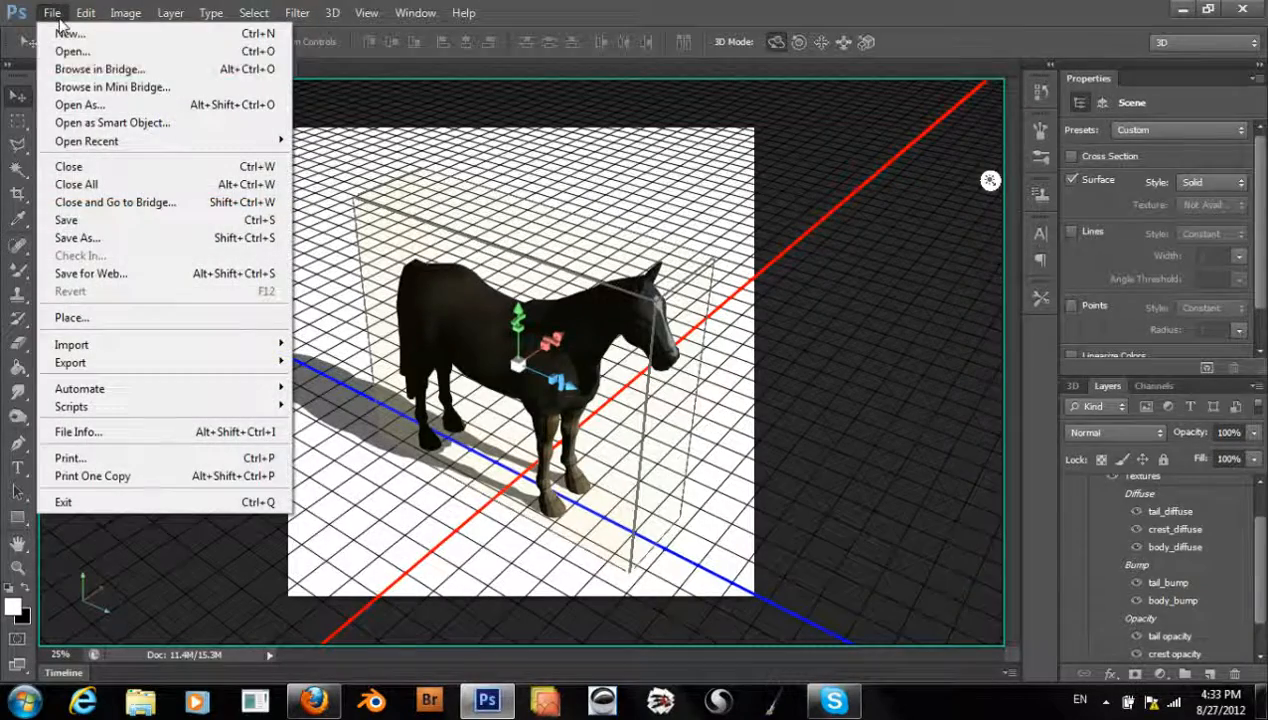
click(122, 238)
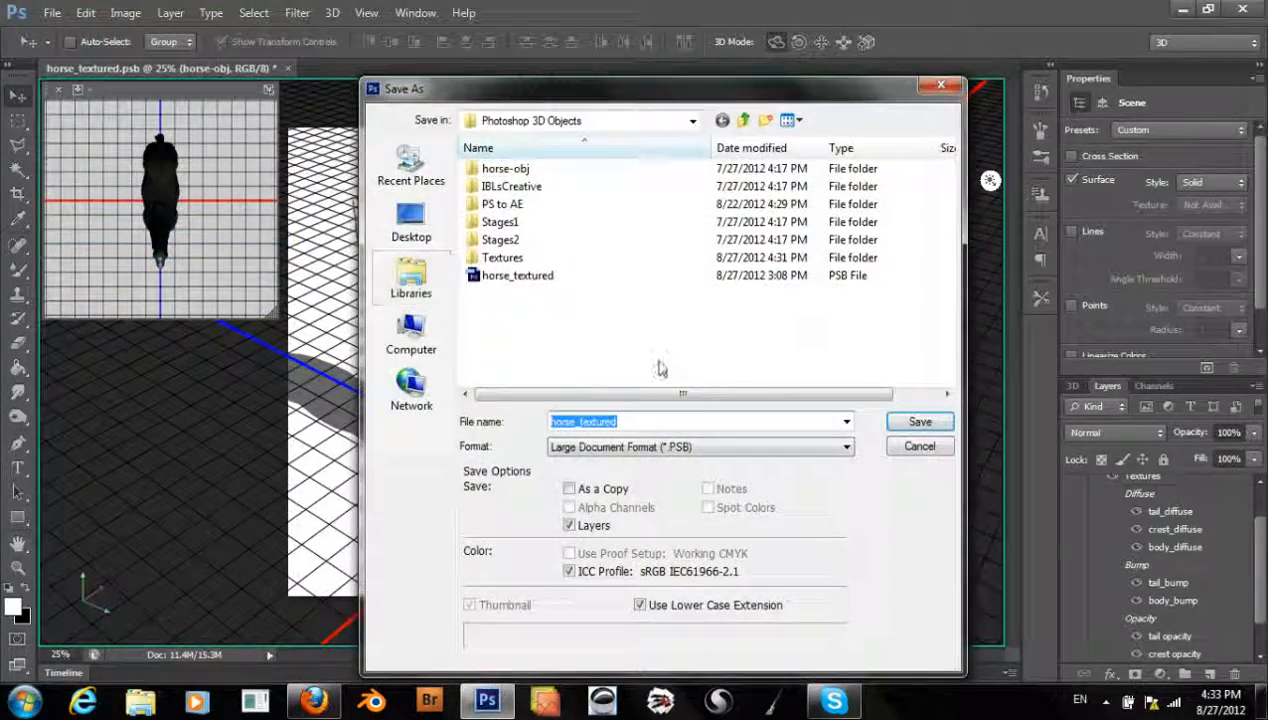
click(615, 450)
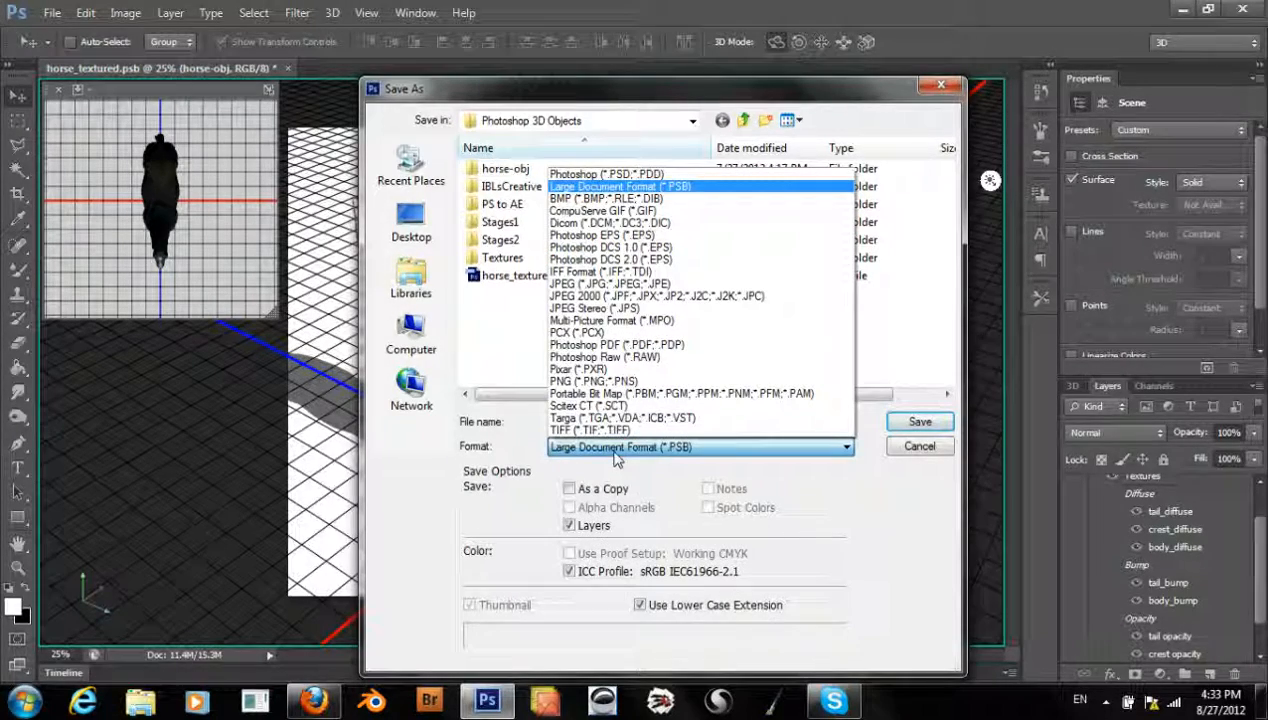
click(612, 334)
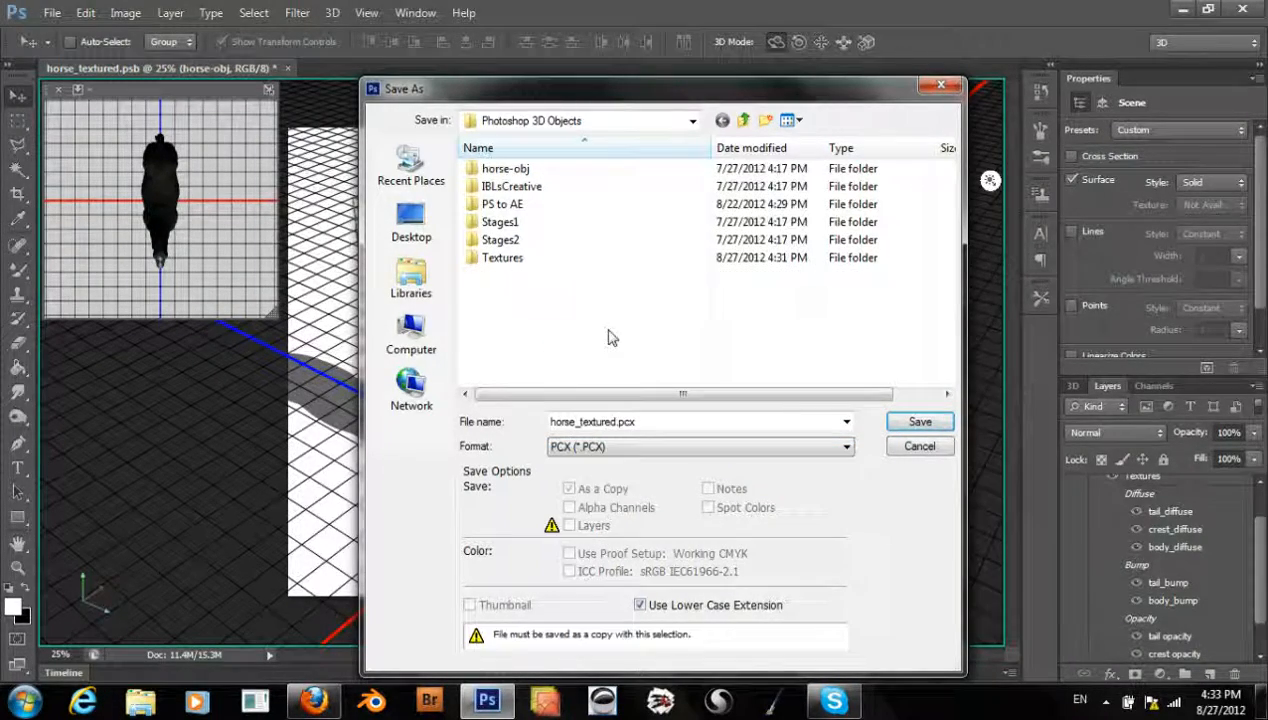
click(582, 452)
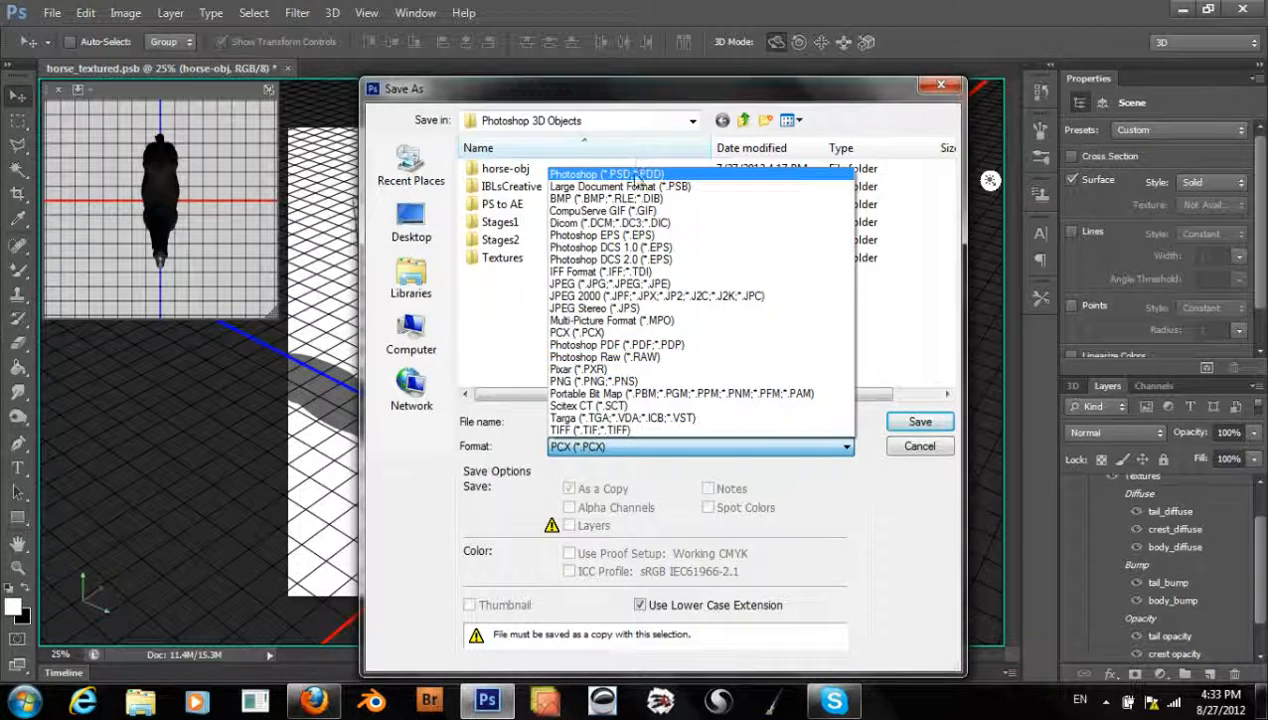
click(612, 175)
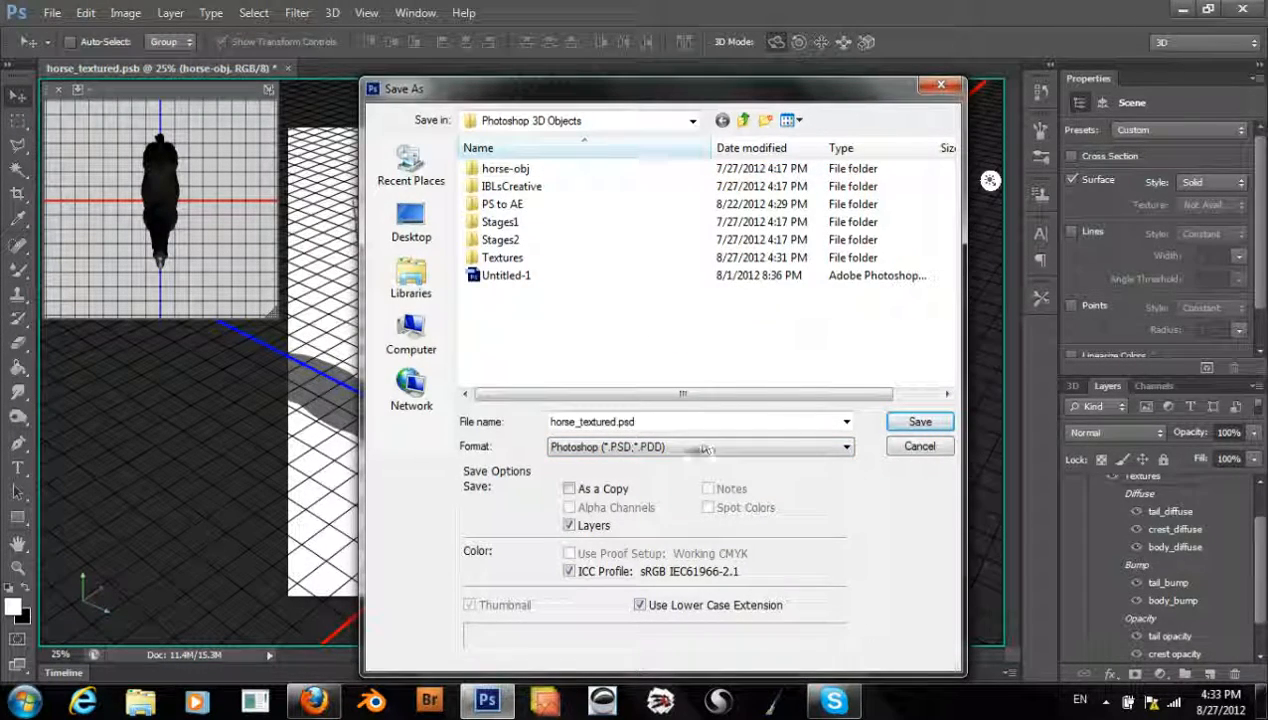
click(916, 423)
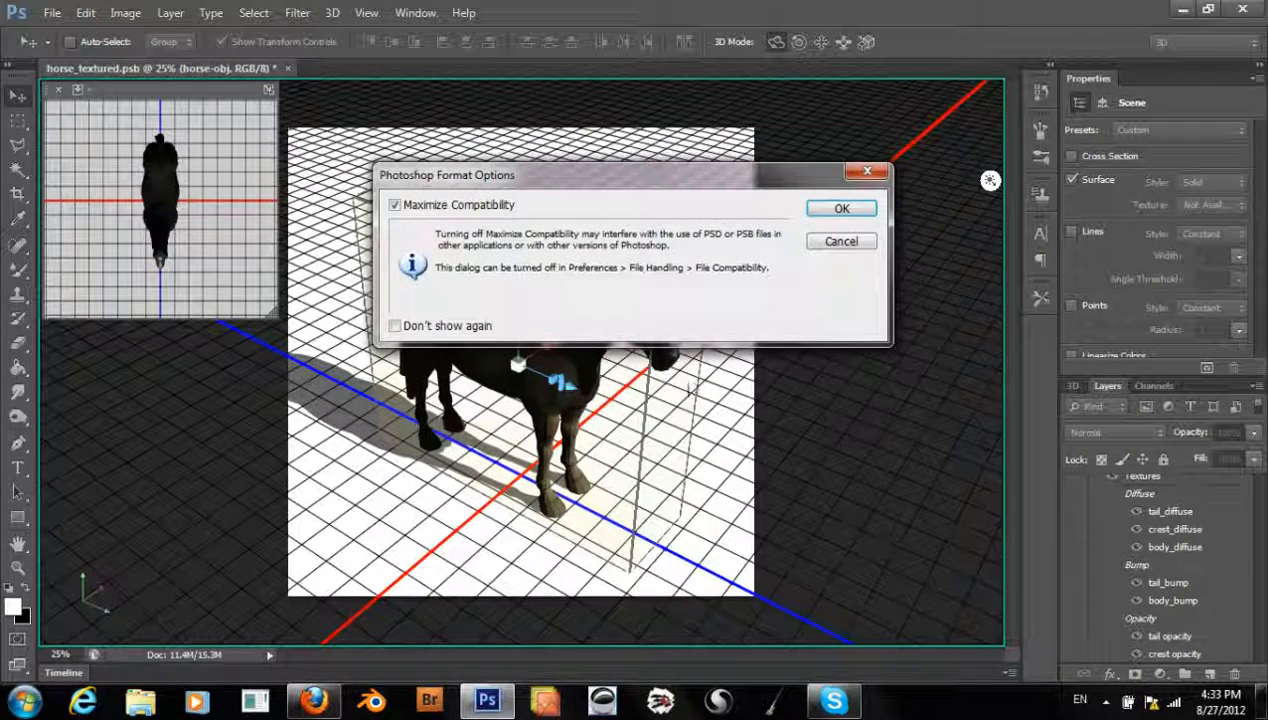
click(835, 213)
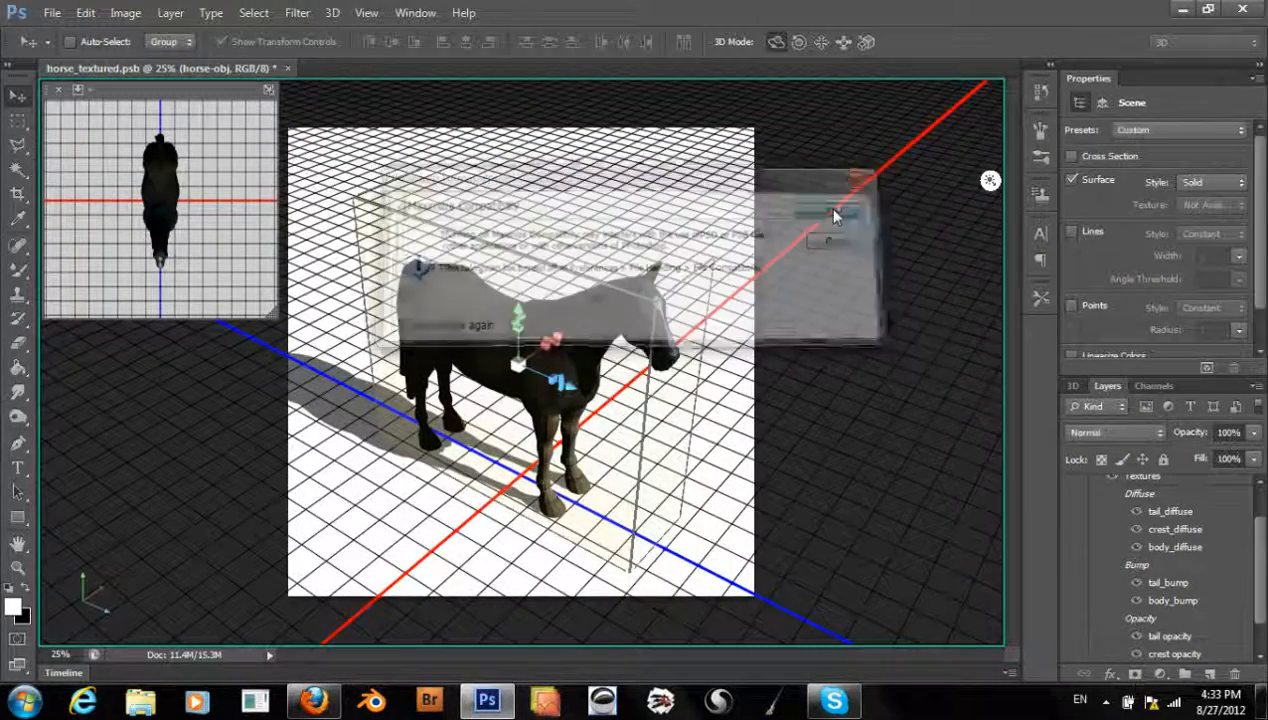